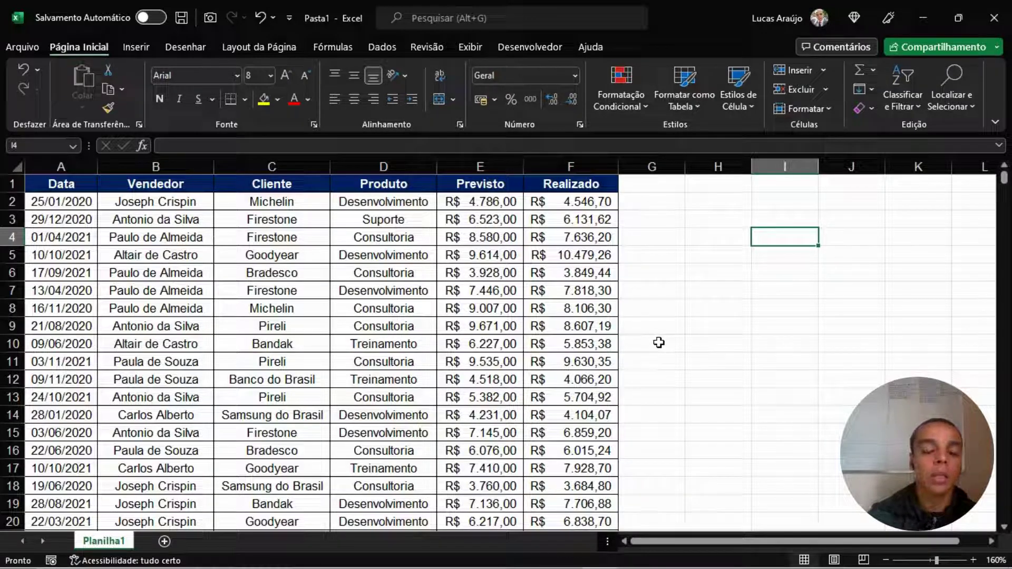
- Go to the last record of the sales table and examine the empty rows 706 to 708 below it
click(83, 205)
key(ctrl+Down)
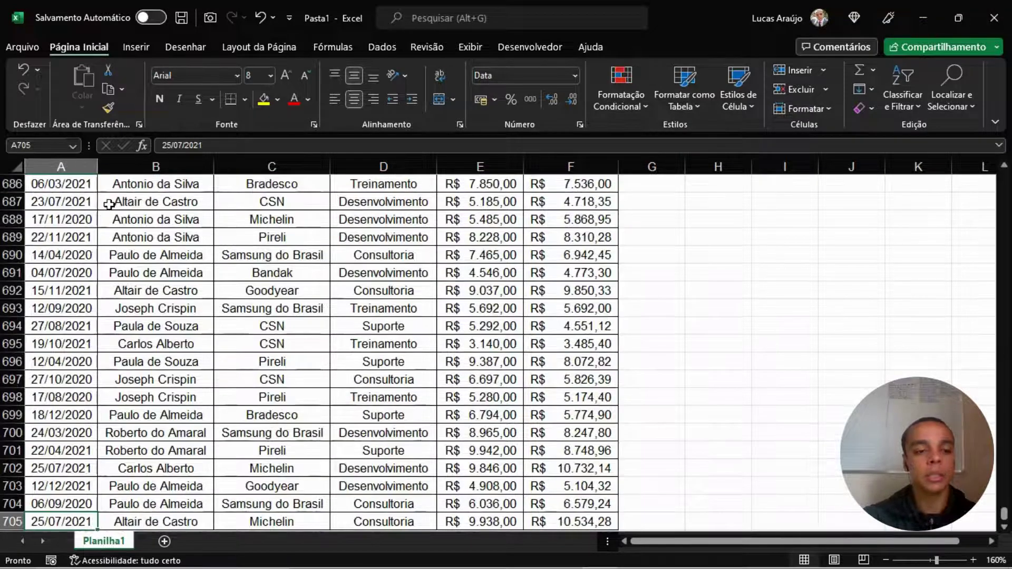
click(12, 468)
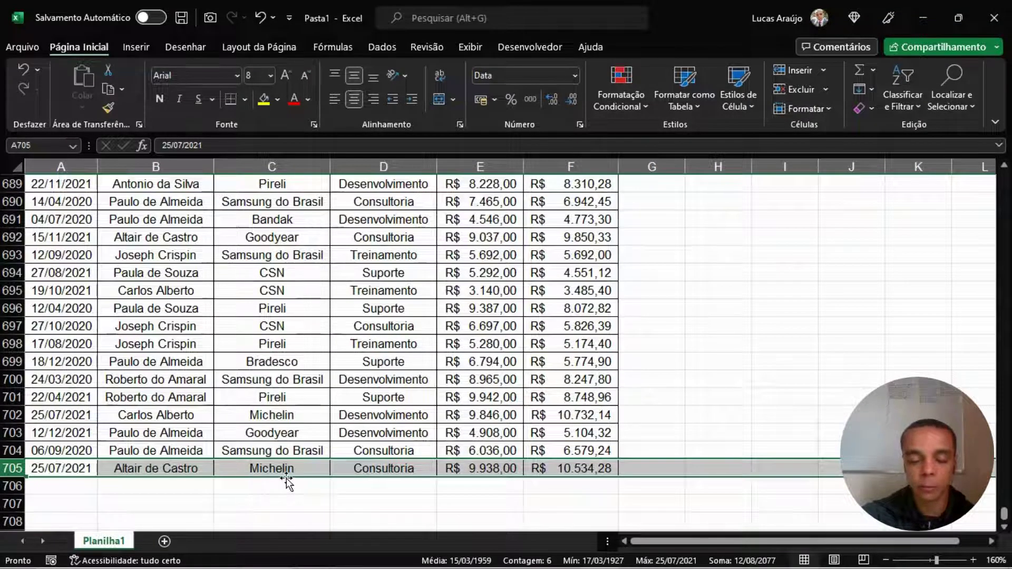
scroll(317, 463, up, 1)
scroll(318, 463, down, 3)
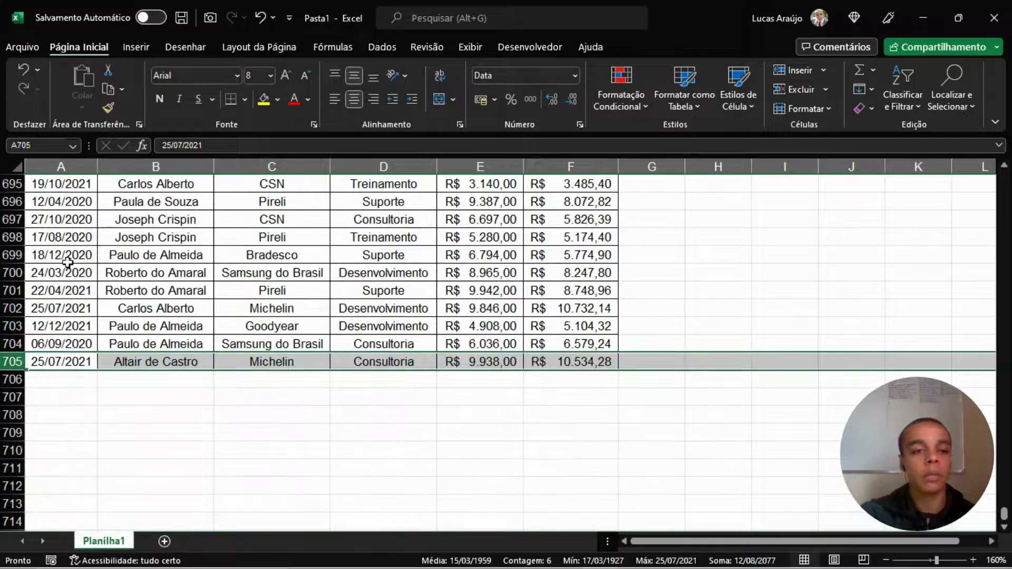
click(55, 383)
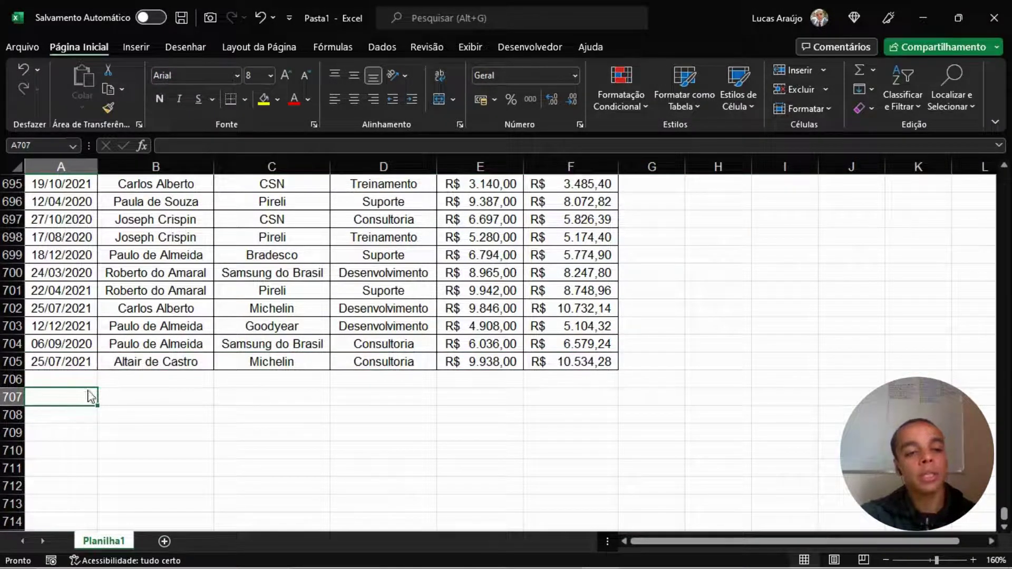
drag(86, 377, 611, 378)
drag(63, 398, 542, 398)
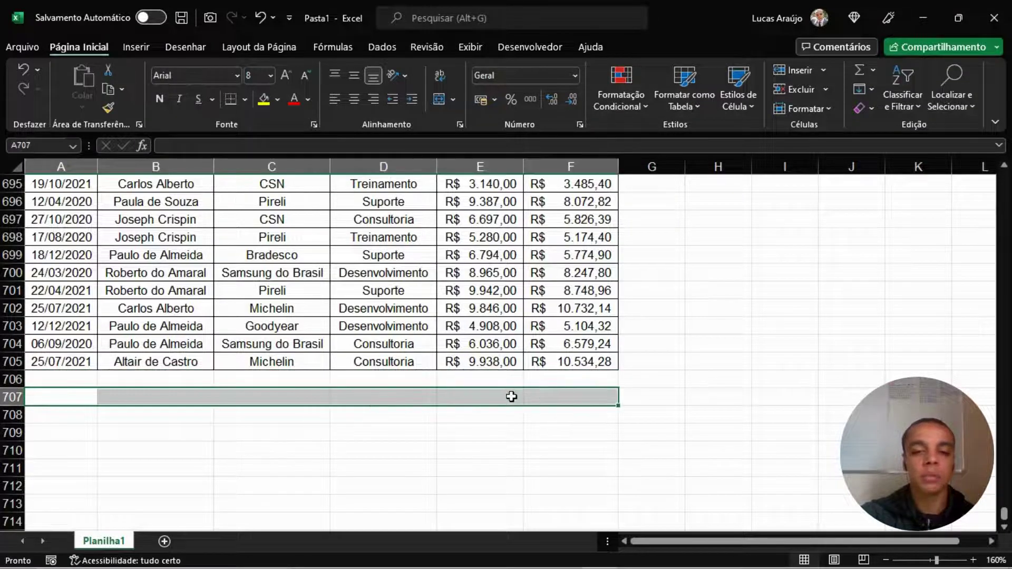
drag(63, 414, 560, 404)
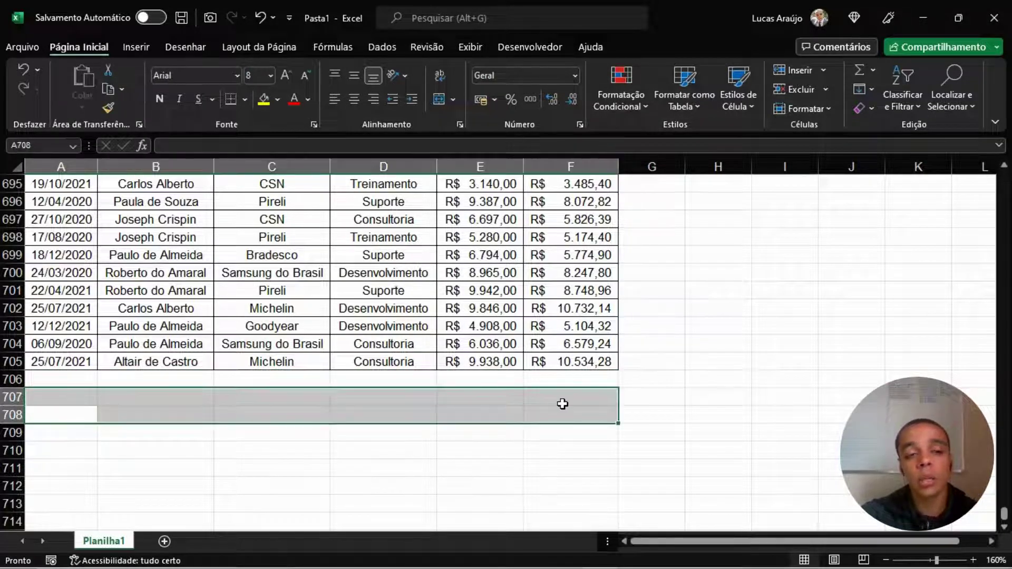
click(580, 400)
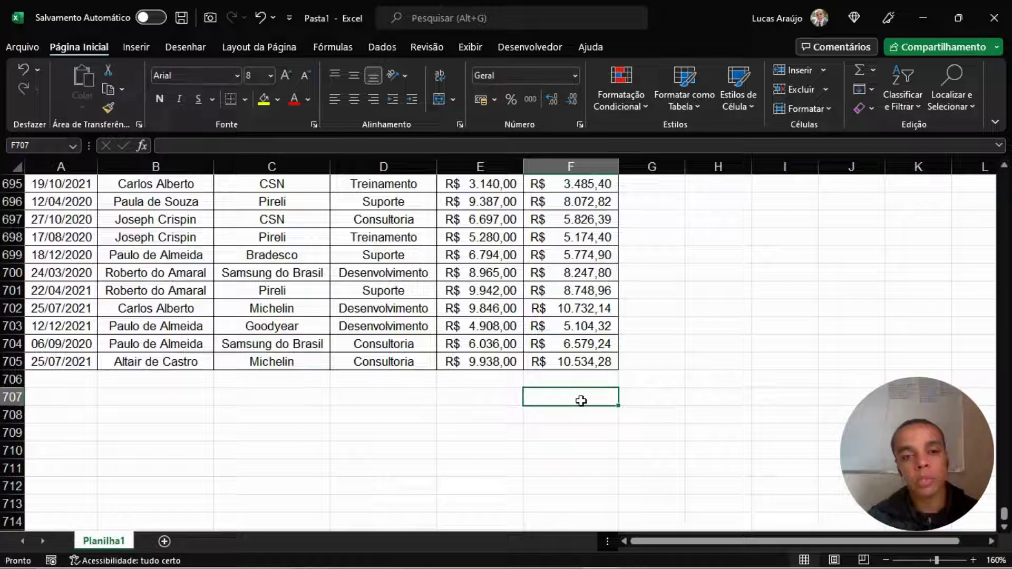
- Return to the start of the table and examine the values in the Previsto column
key(ctrl+Home)
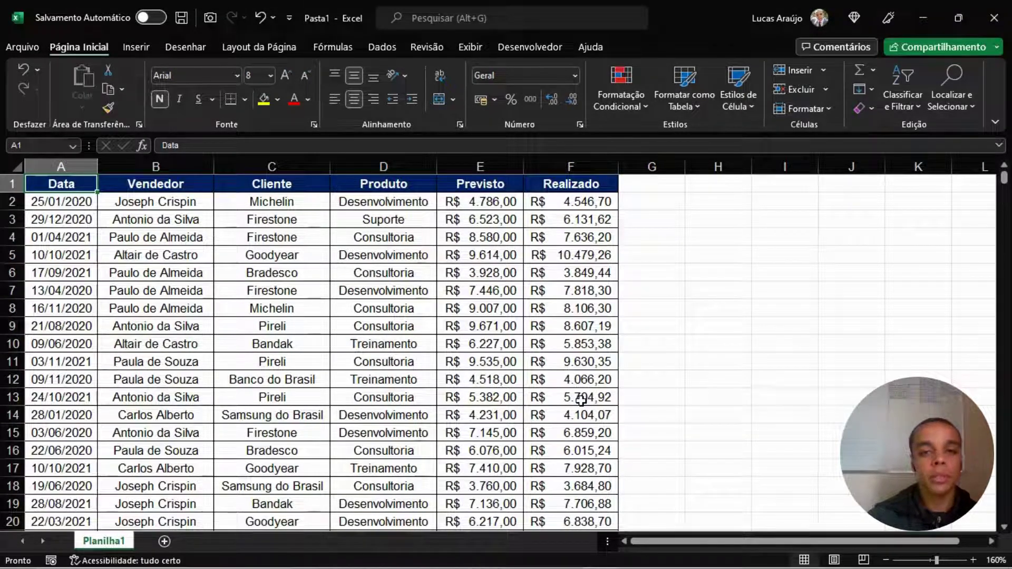
click(482, 167)
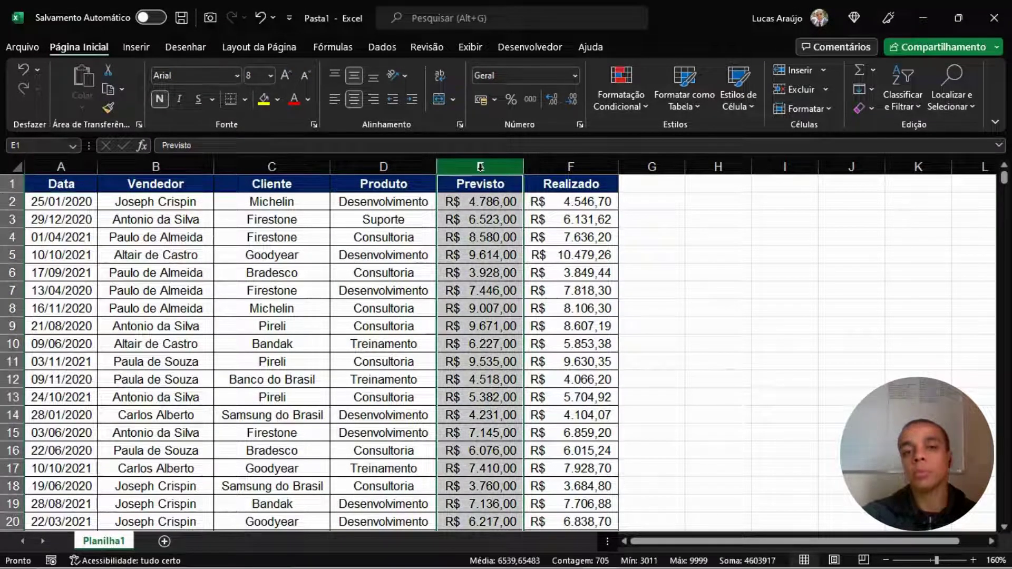
drag(473, 203, 469, 240)
click(469, 304)
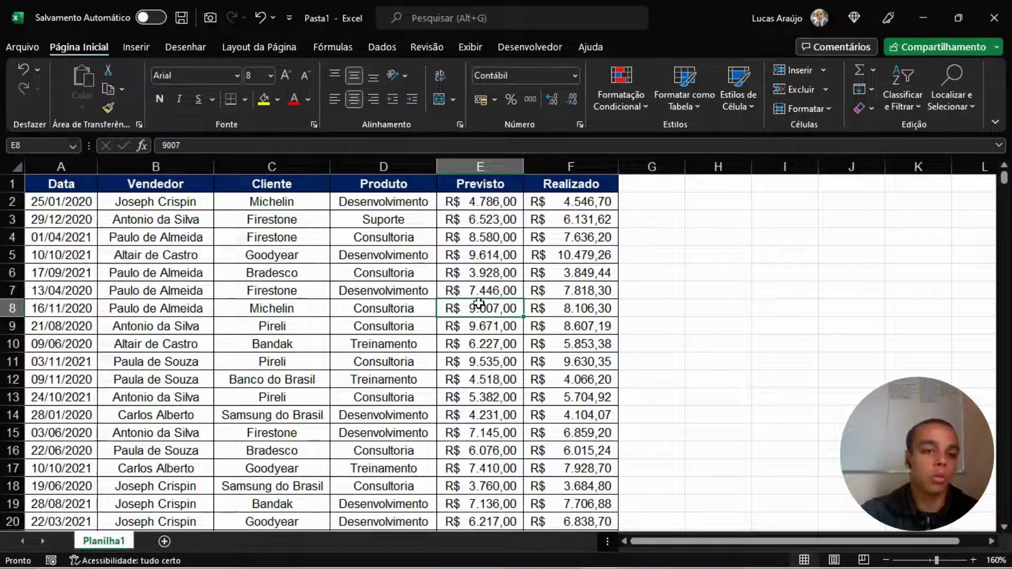
click(490, 167)
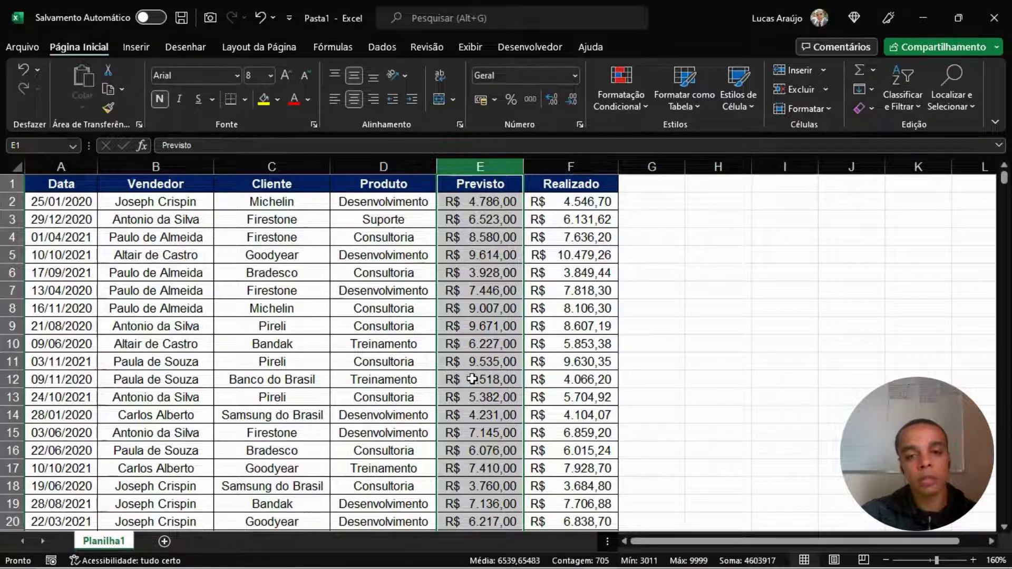
- Sum the Previsto values in cell H2 with the formula =SOMA(E2:E705)
click(704, 207)
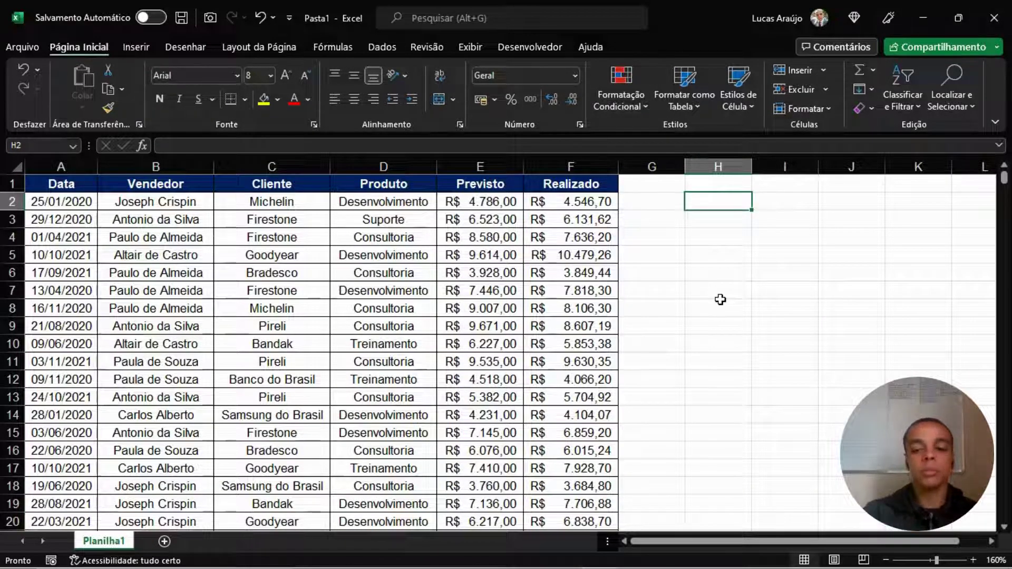
text(=soma()
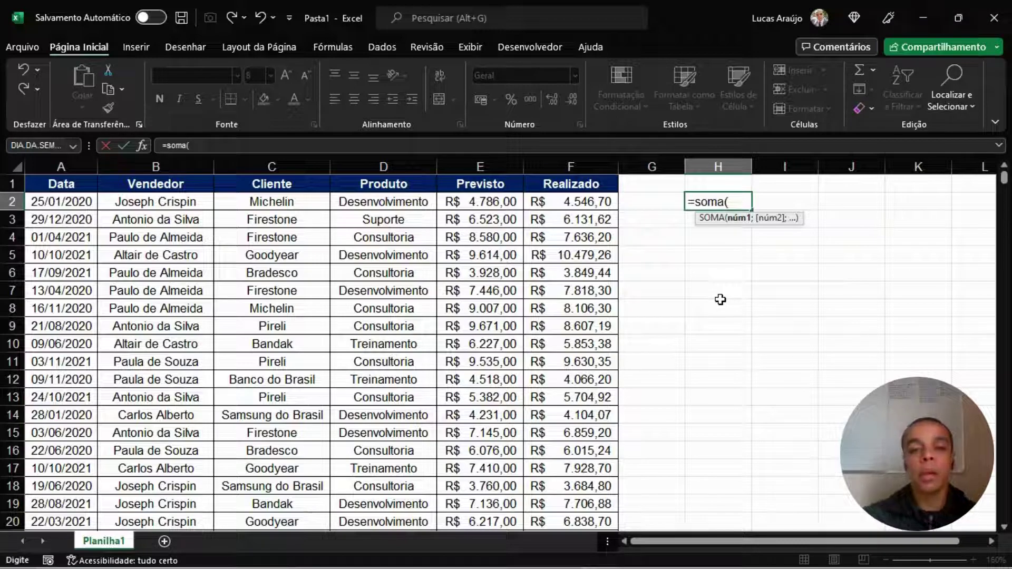
click(486, 203)
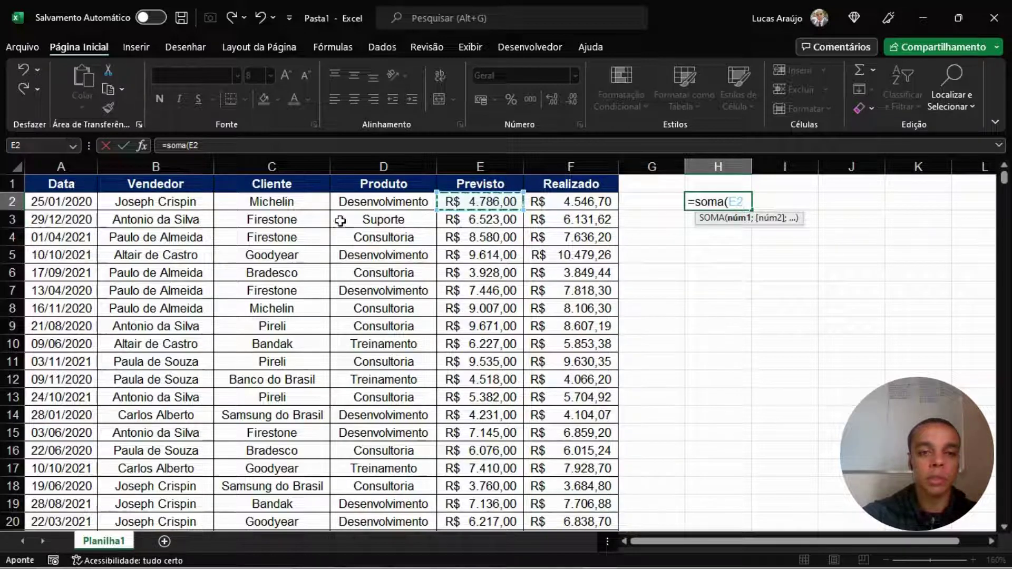
key(ctrl+shift+Down)
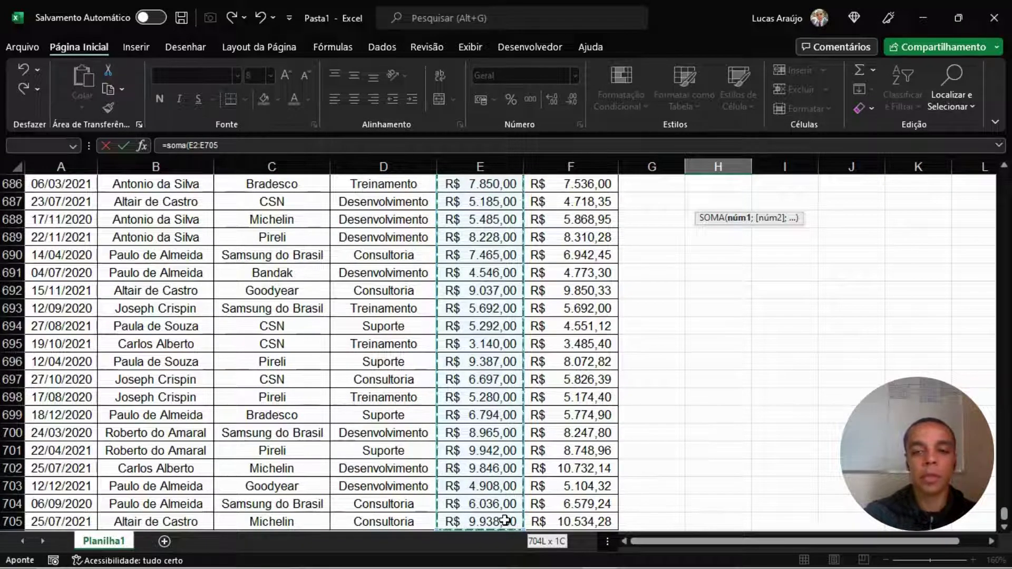
text())
key(Return)
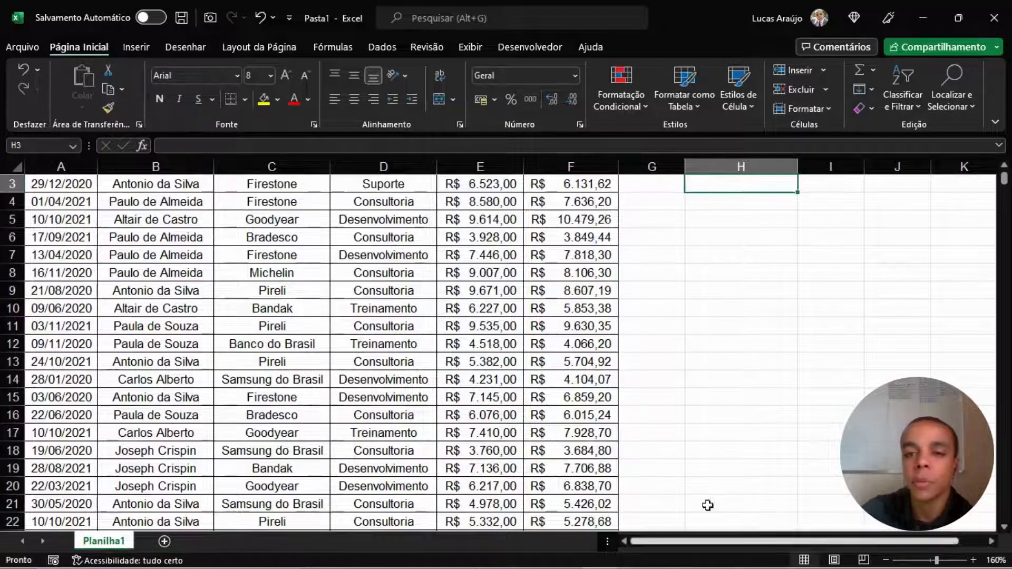
scroll(782, 277, up, 1)
click(772, 202)
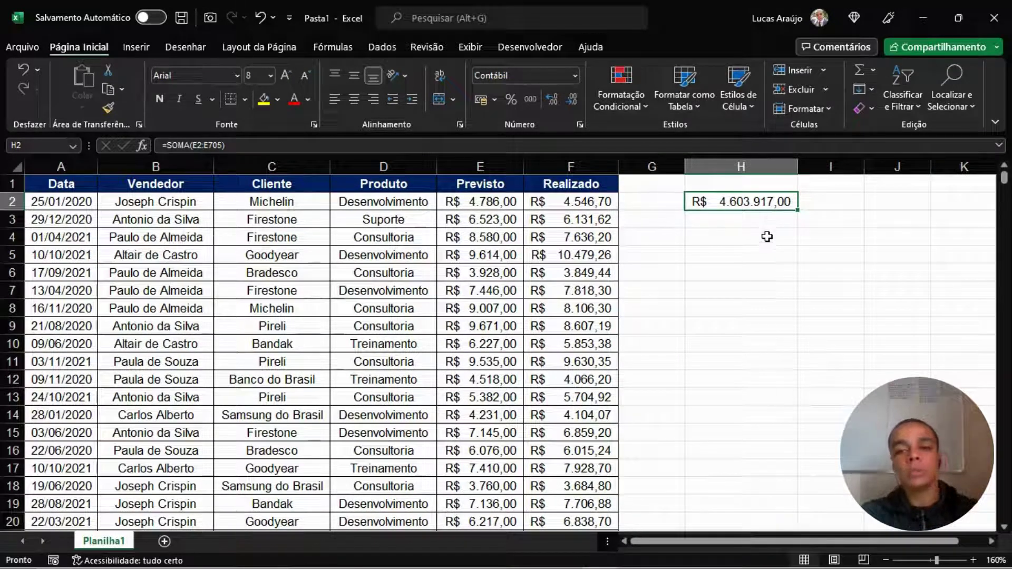
- Sum the entire Previsto column in cell H4 with the formula =SOMA(E:E)
click(775, 221)
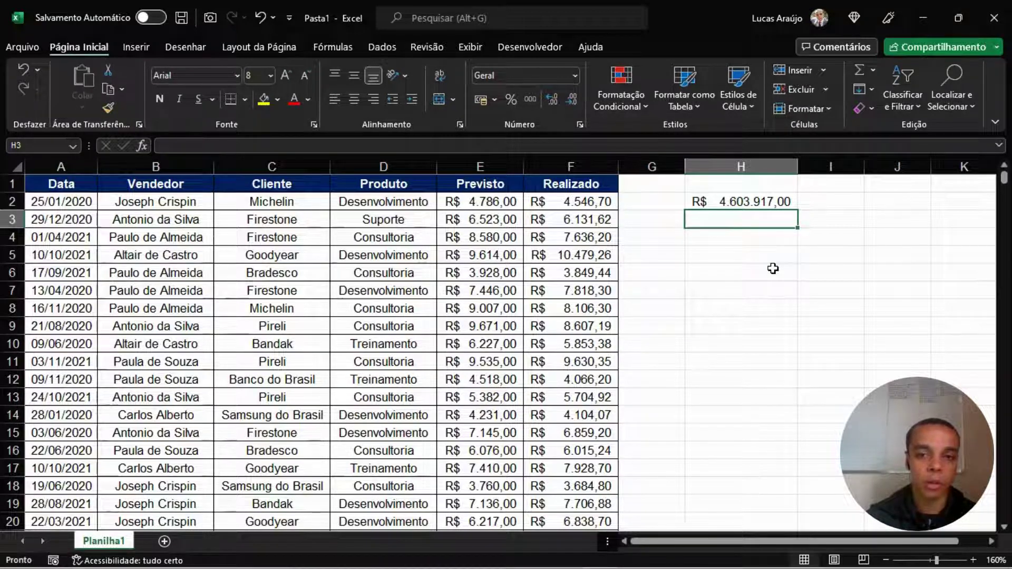
key(Down)
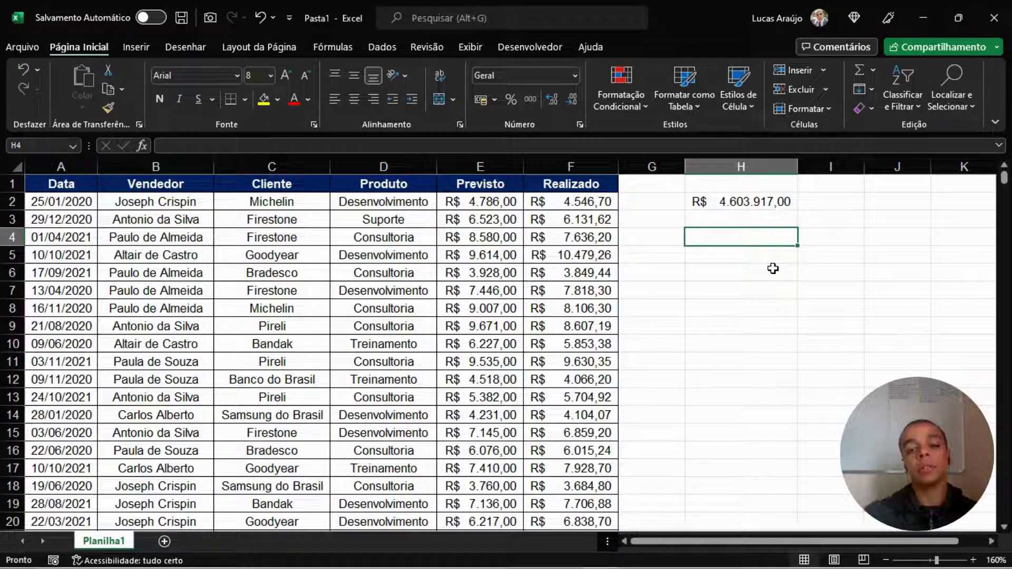
text(=soma()
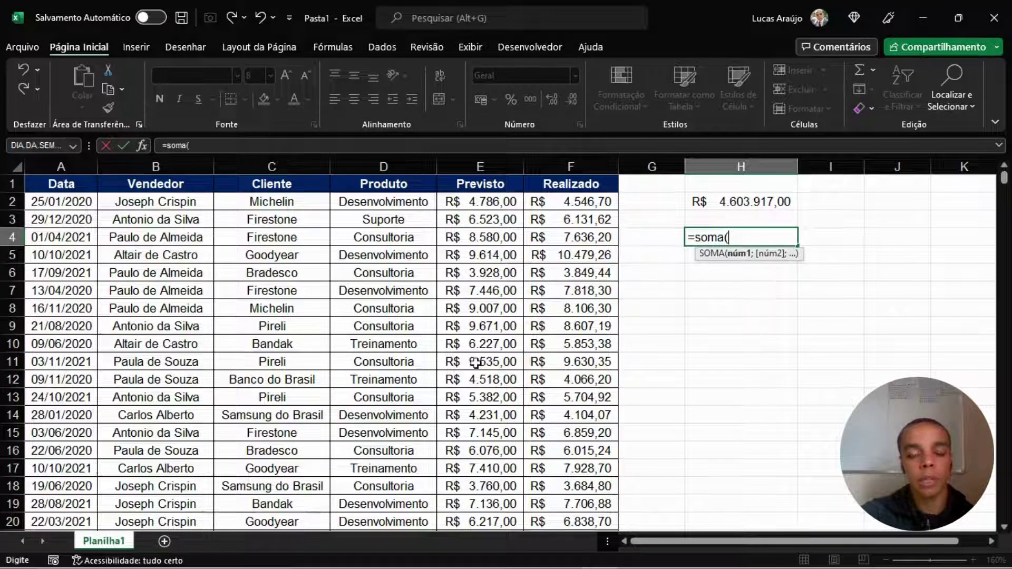
click(485, 165)
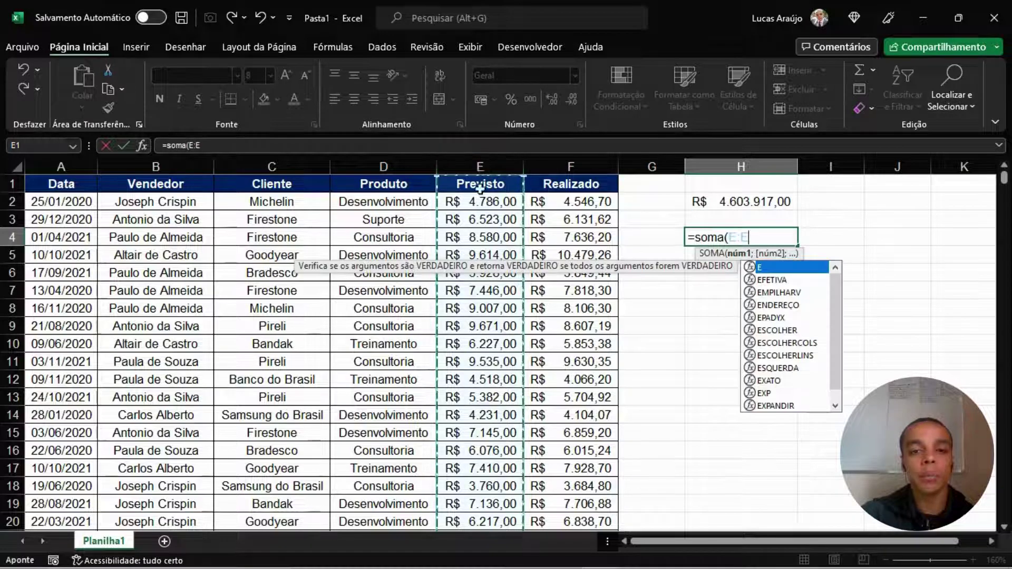
click(732, 237)
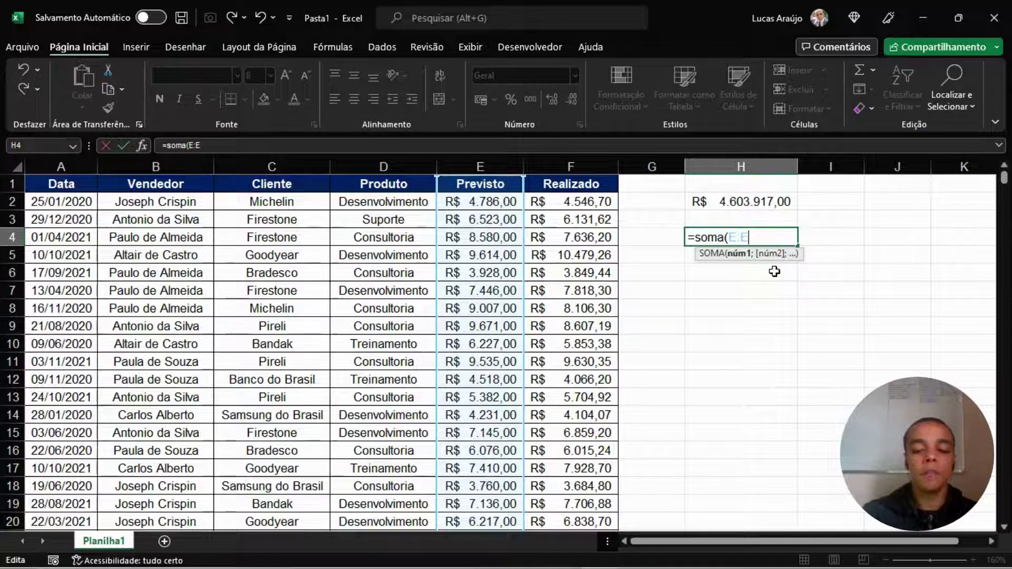
text())
key(Return)
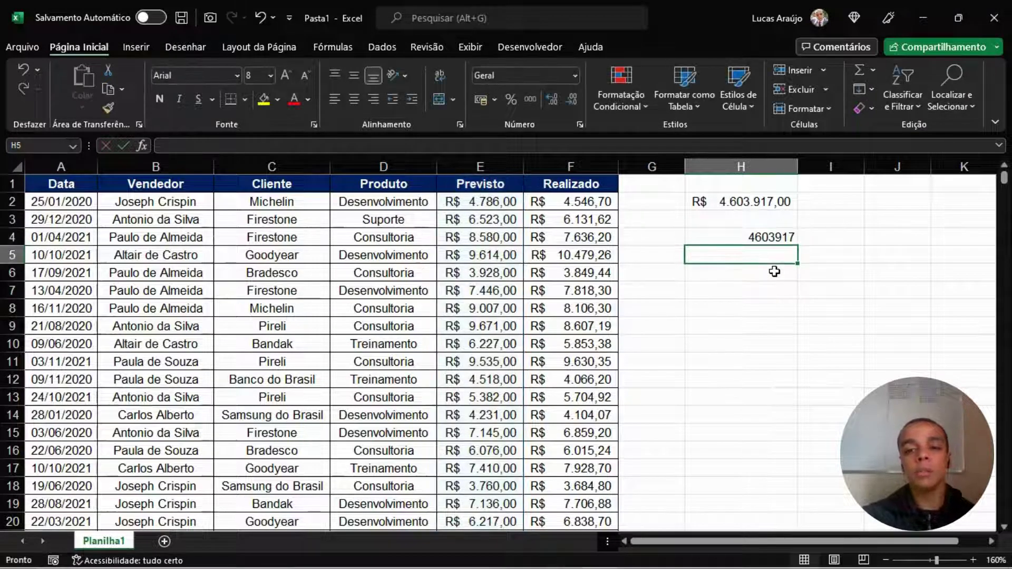
- Apply the currency number format (Moeda) to the whole-column total in cell H4
click(784, 240)
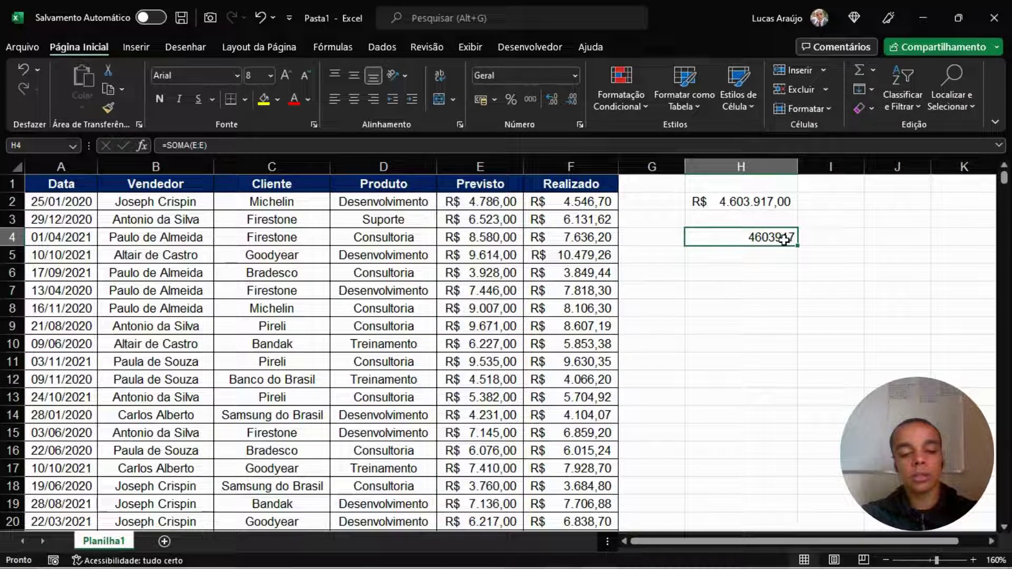
text($)
key(Escape)
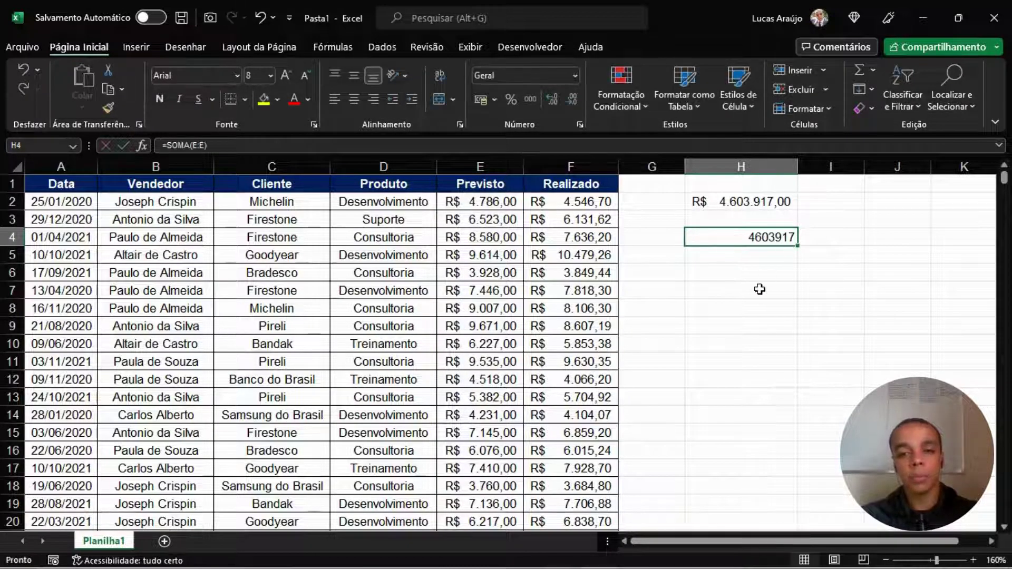
key(ctrl+shift+4)
click(759, 290)
- Compare the fixed-range formula in H2 with the whole-column formula in H4 and check the Previsto header they refer to
click(774, 235)
click(768, 201)
click(778, 235)
click(778, 307)
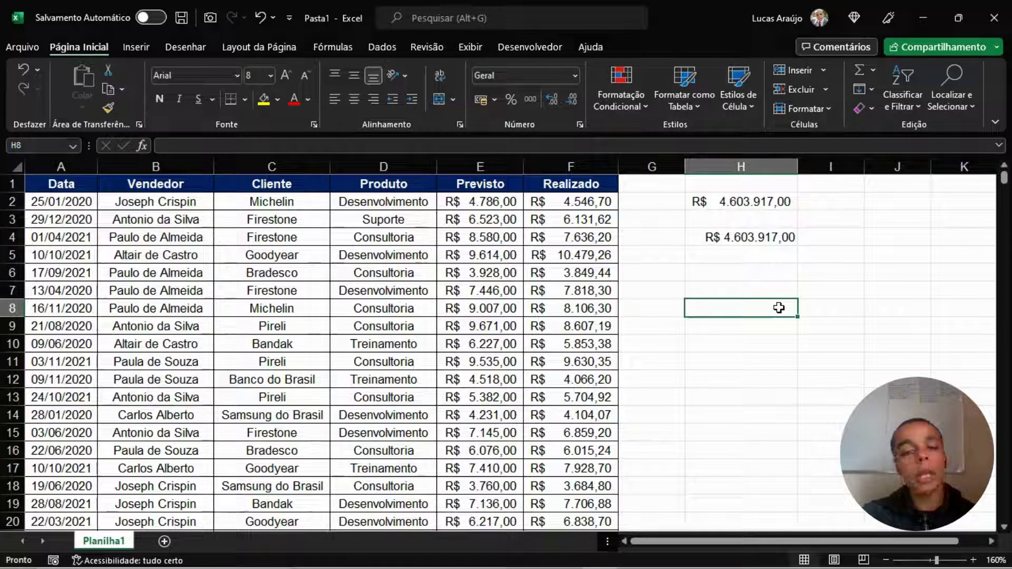
click(780, 239)
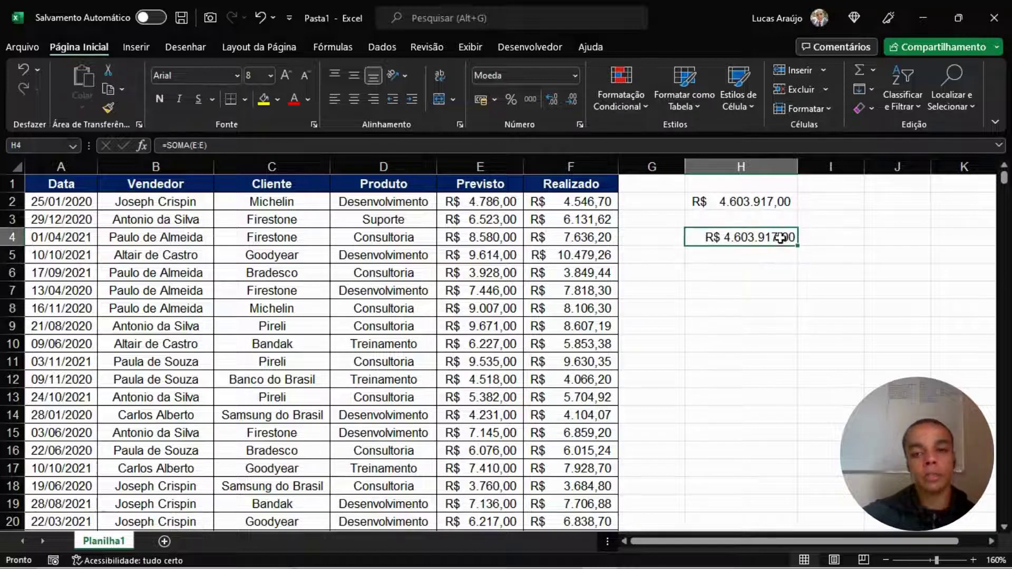
click(779, 201)
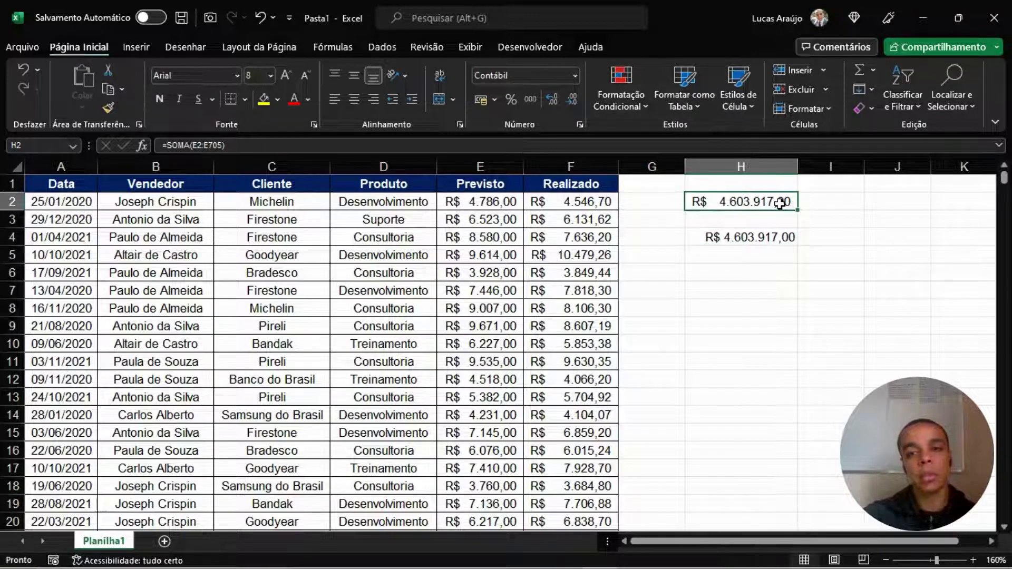
click(776, 233)
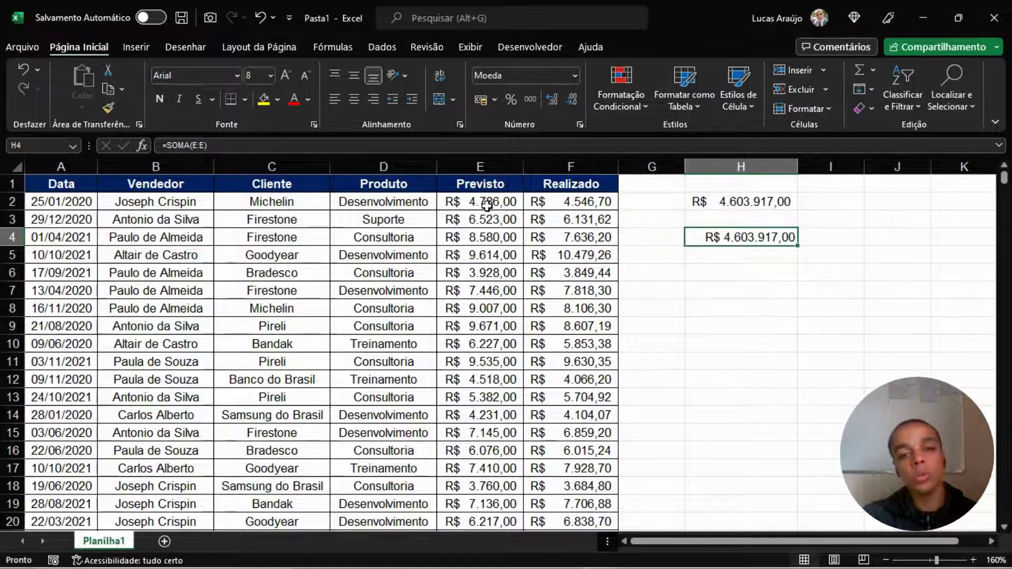
click(498, 187)
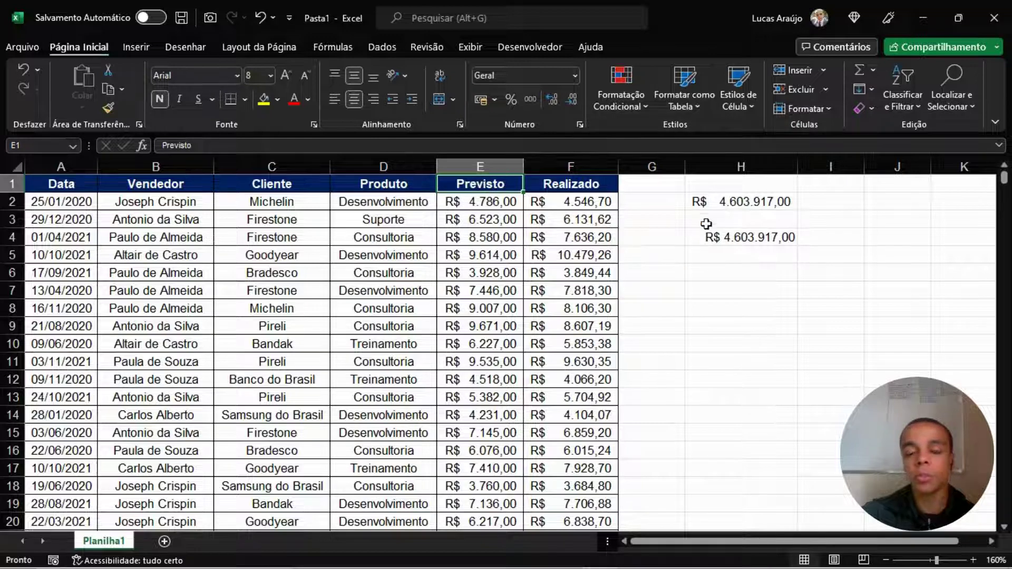
click(751, 242)
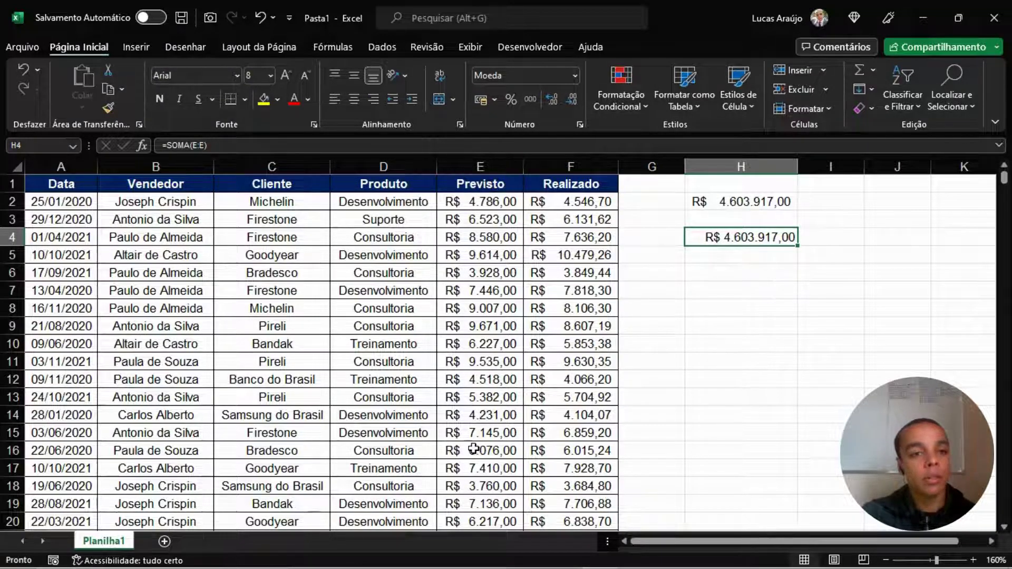
- Enter the value 10 in cell E716, several blank rows below the last entry of the Previsto column
click(474, 356)
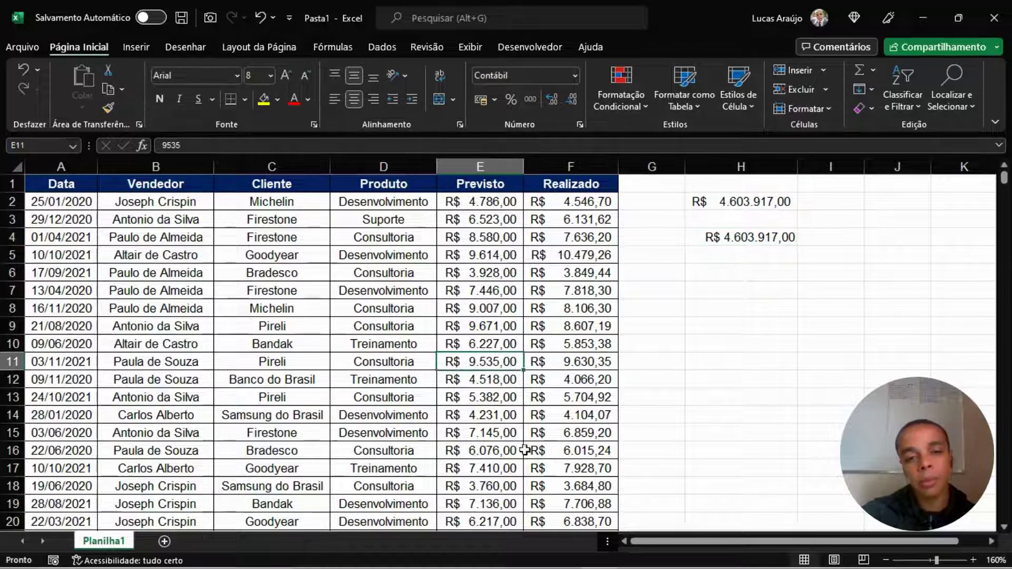
key(ctrl+Down)
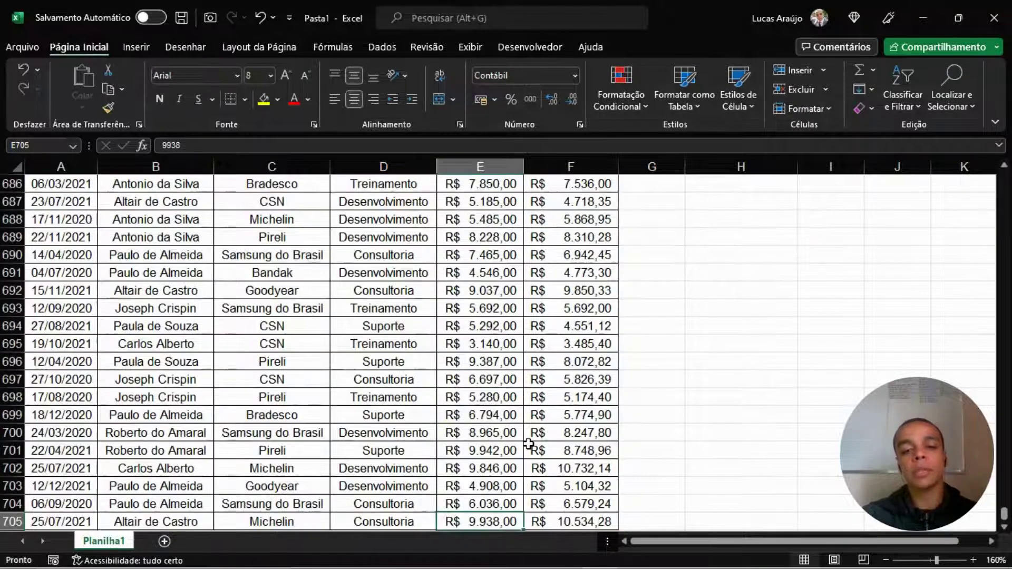
key(Down)
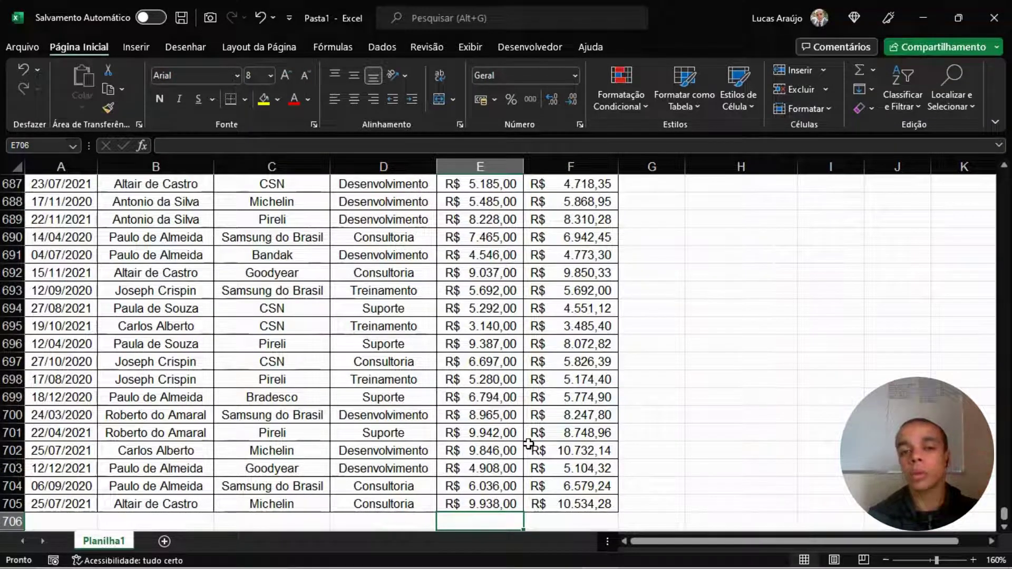
scroll(527, 444, down, 5)
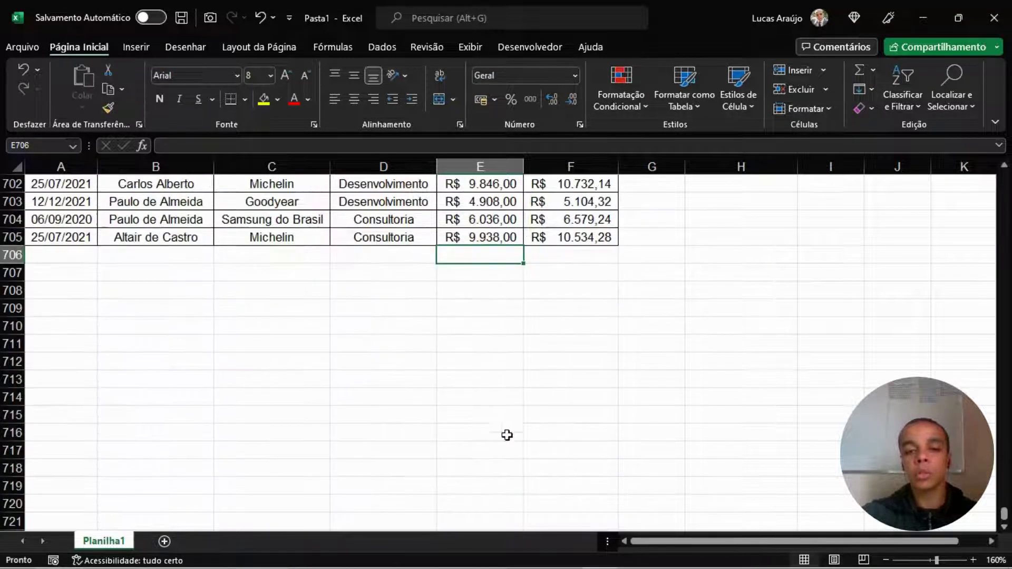
click(496, 267)
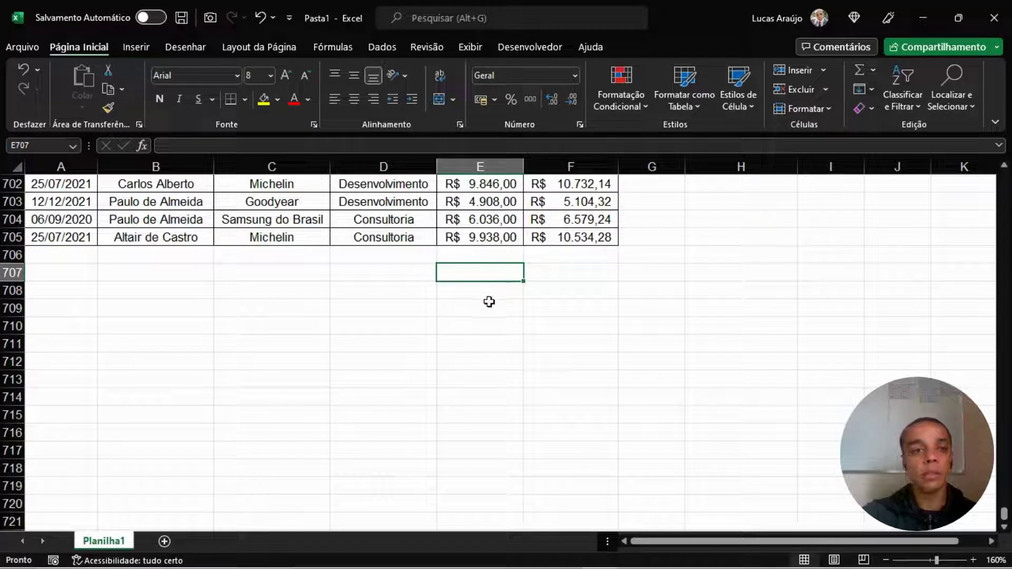
click(497, 252)
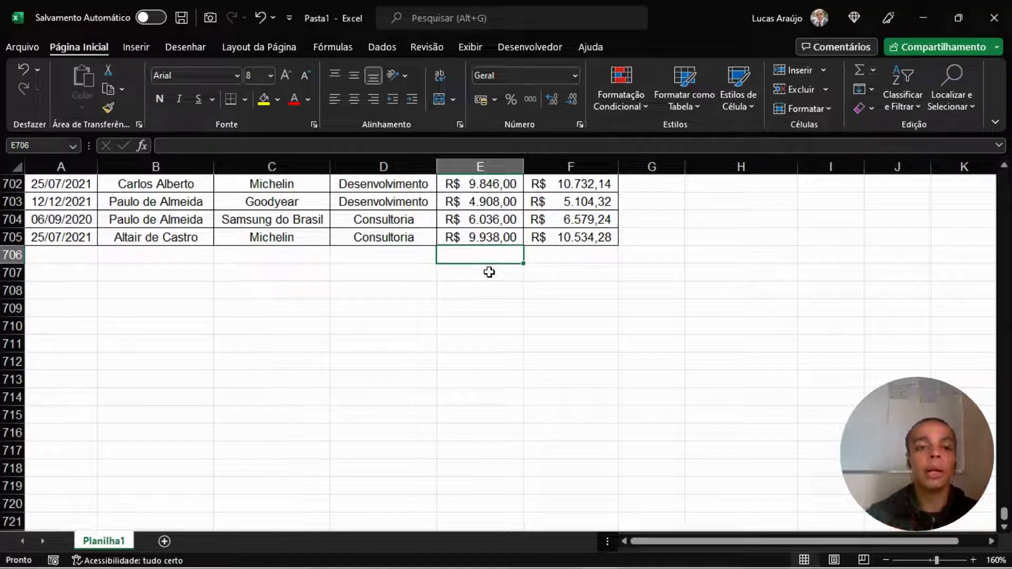
key(Return)
key(Down)
key(Down)
key(Down)
key(Down)
key(Down)
key(Down)
key(Down)
key(Down)
key(Down)
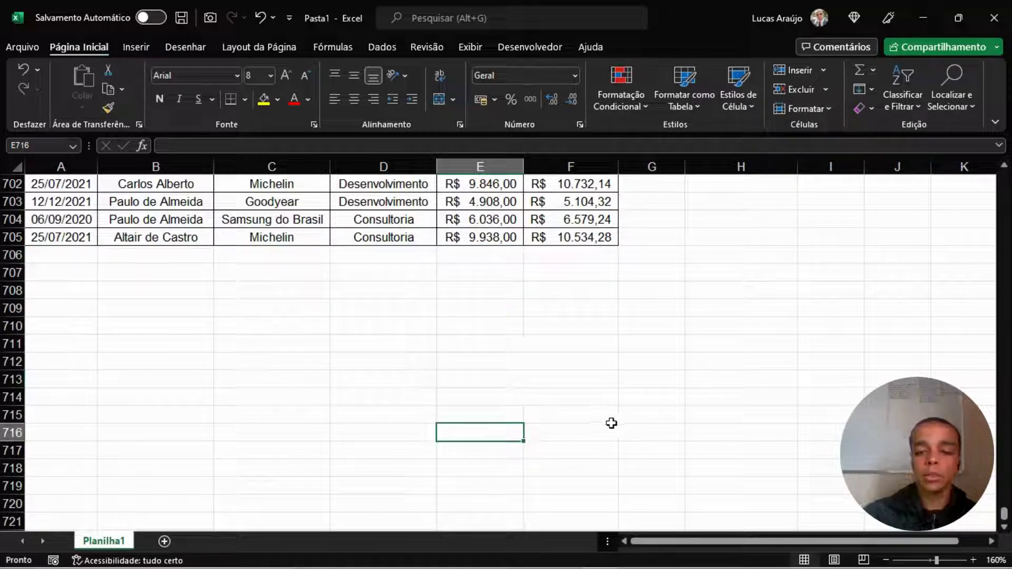
text(10)
key(Return)
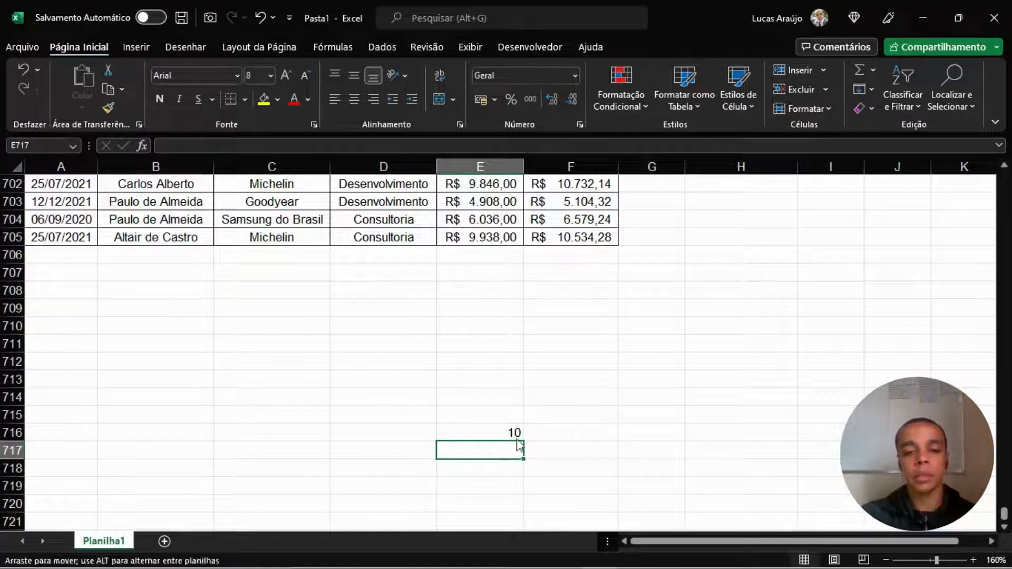
- Compare the fixed-range total in H2 with the whole-column total in H4 after the extra entry
key(Up)
key(ctrl+Home)
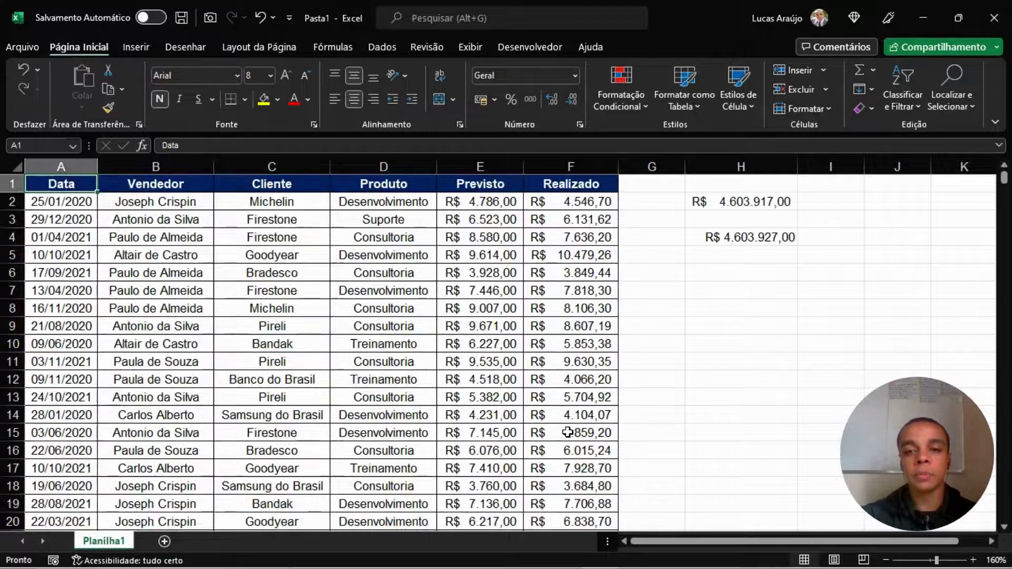
click(759, 236)
click(769, 201)
click(770, 237)
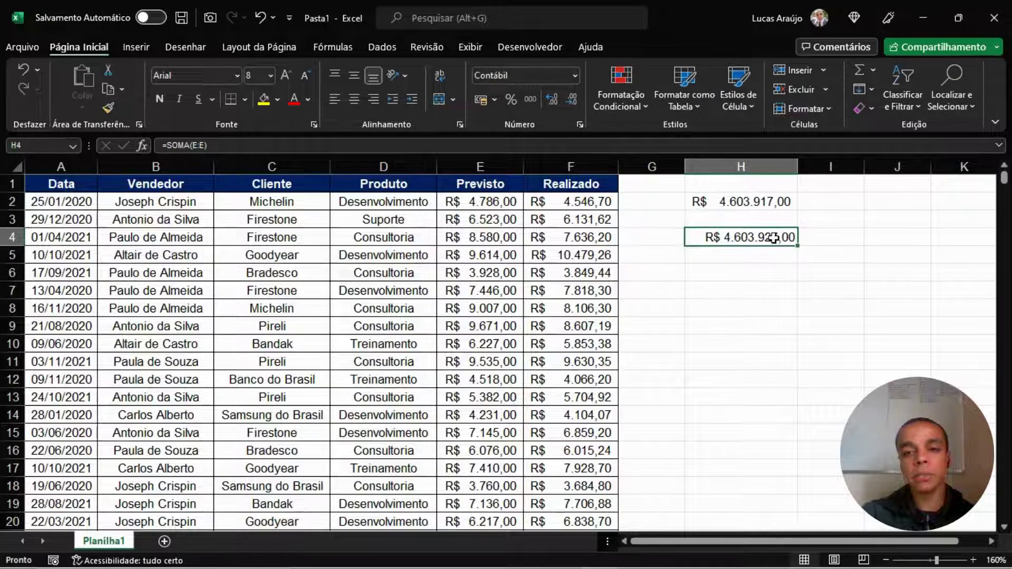
click(776, 203)
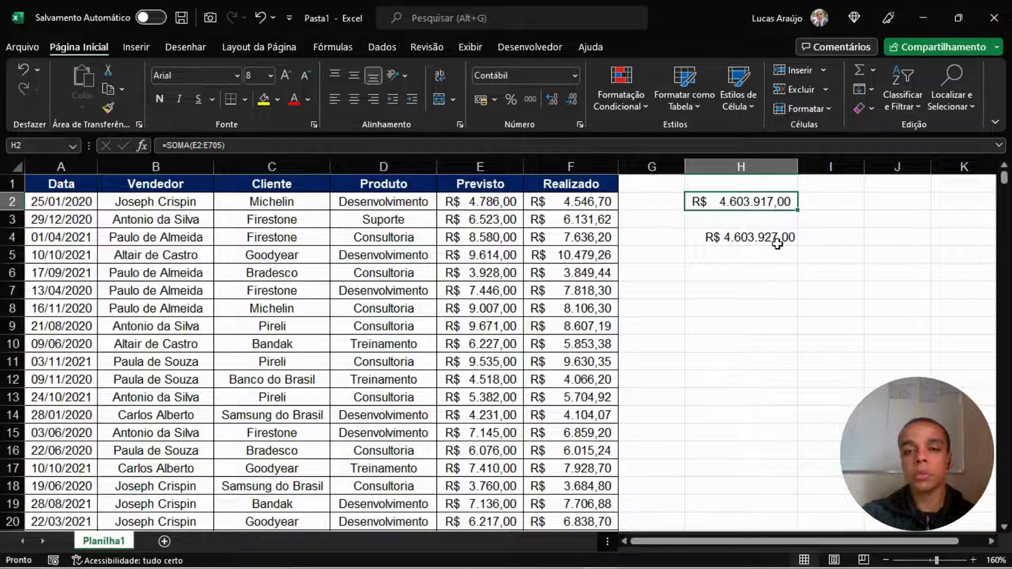
click(782, 238)
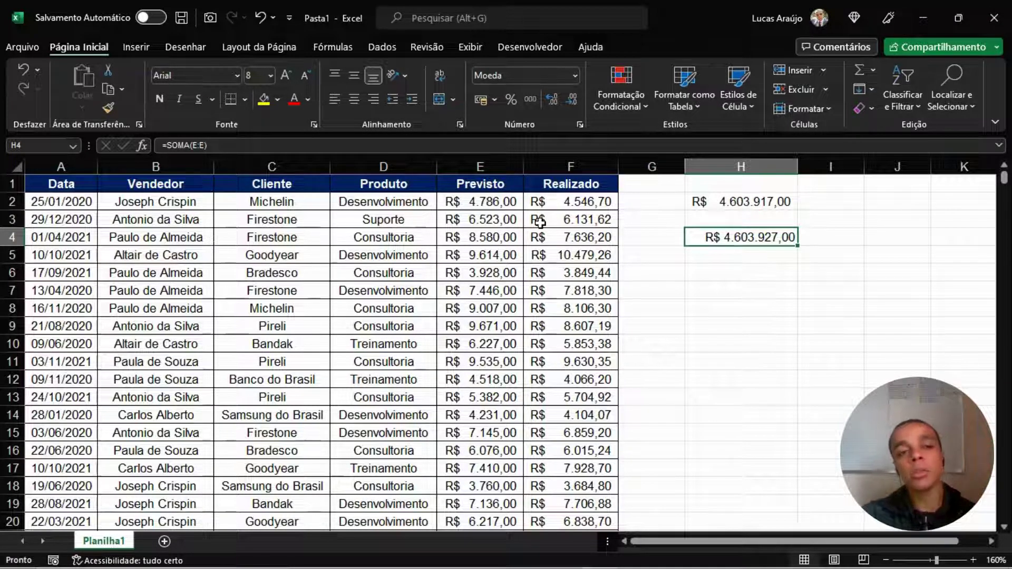
- Review the Previsto header and its values, and select the whole of column E to check what a whole-column sum covers
click(498, 201)
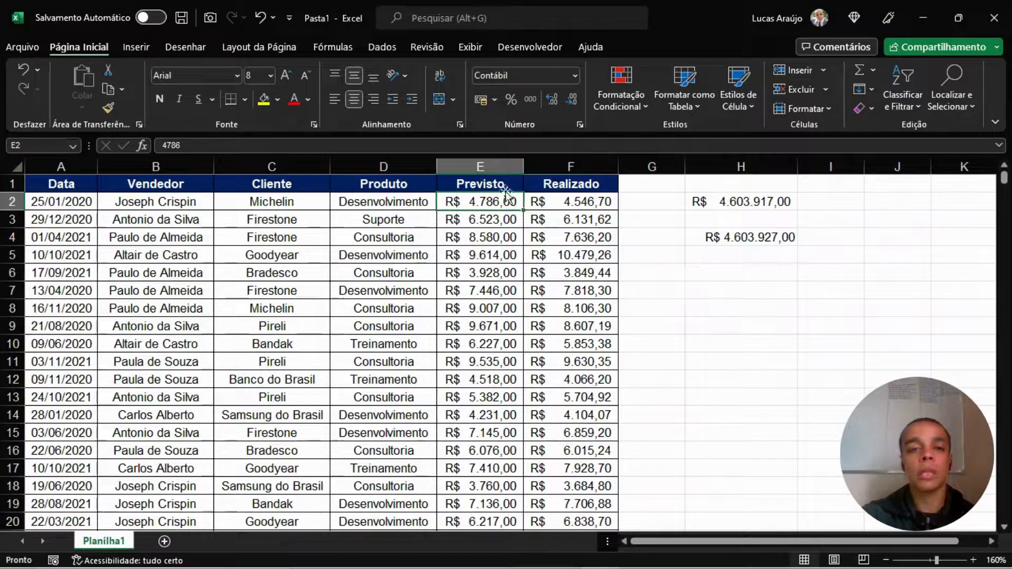
click(505, 225)
click(506, 260)
click(508, 305)
click(508, 346)
click(507, 393)
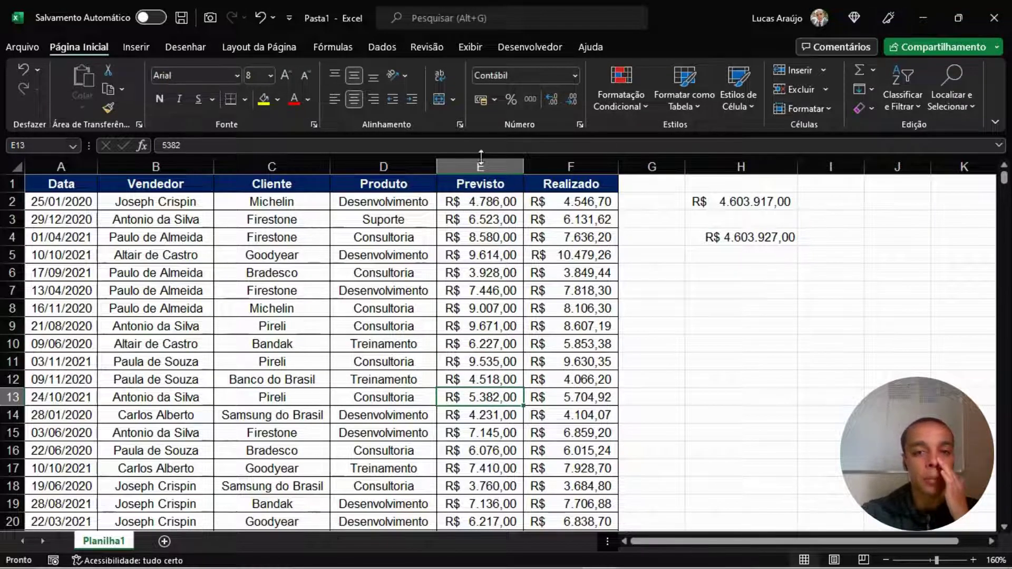
click(498, 184)
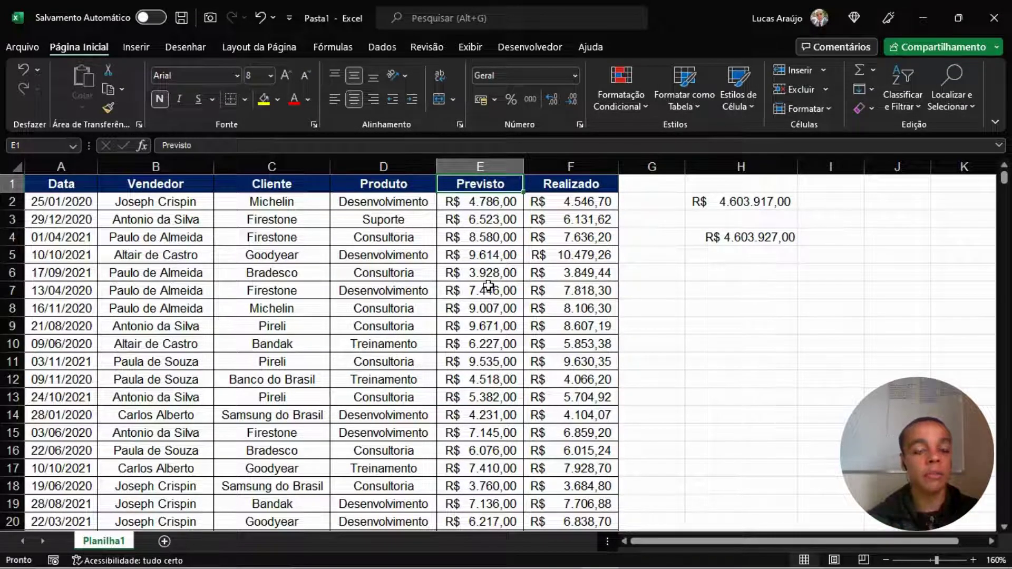
click(477, 205)
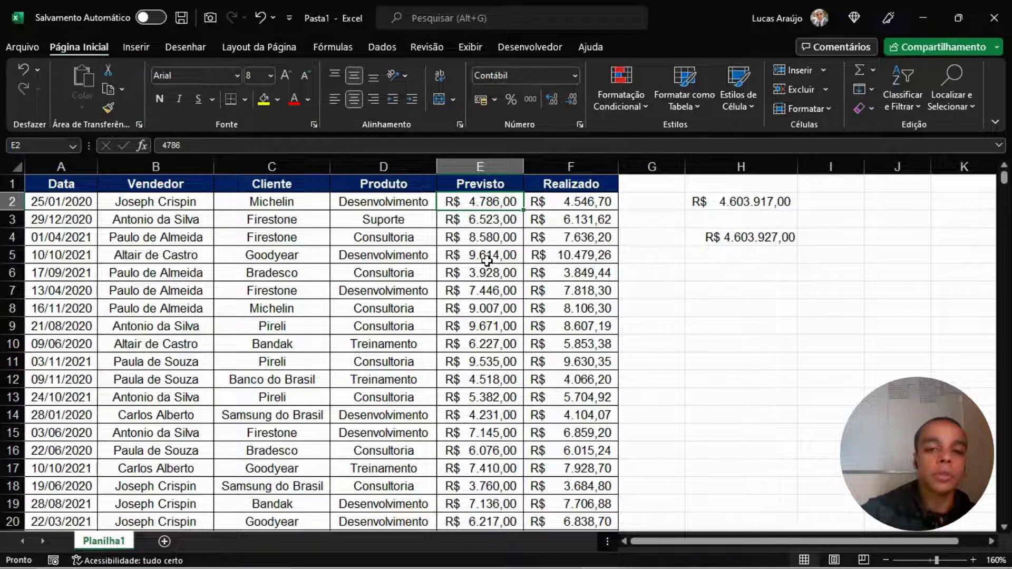
click(497, 217)
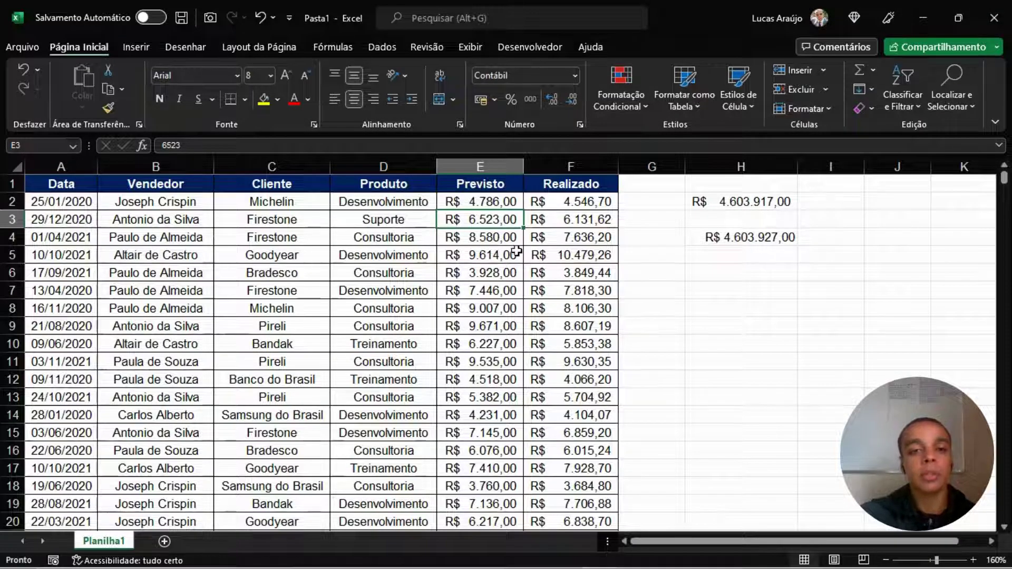
key(Down)
key(Down)
key(Down)
key(Down)
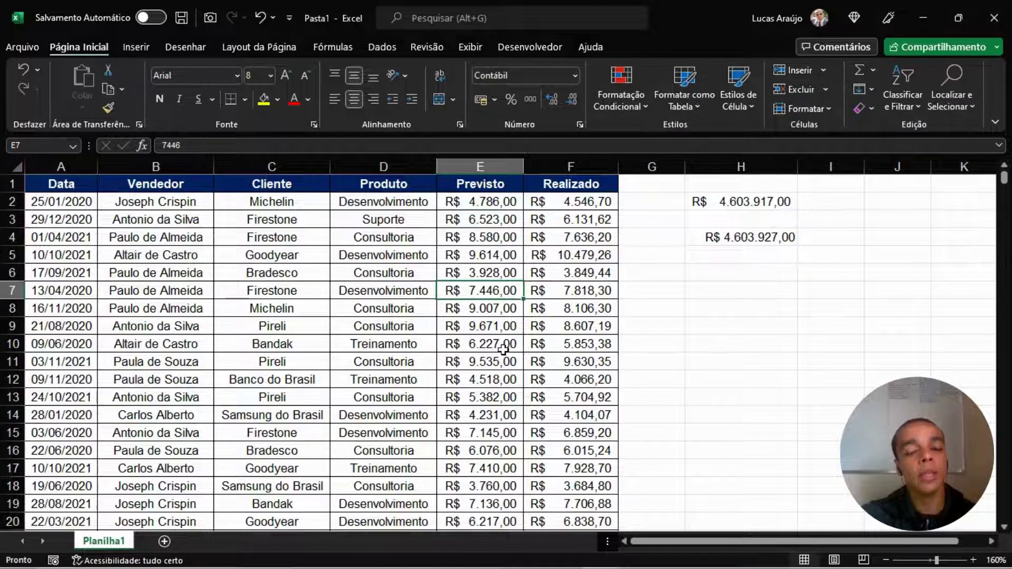
key(ctrl+Up)
key(ctrl+shift+Down)
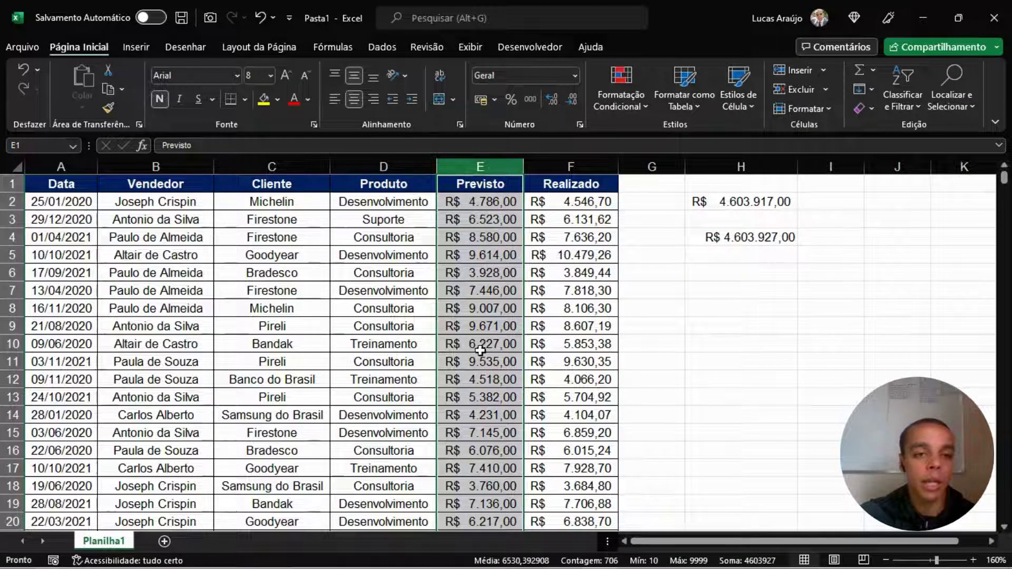
click(485, 203)
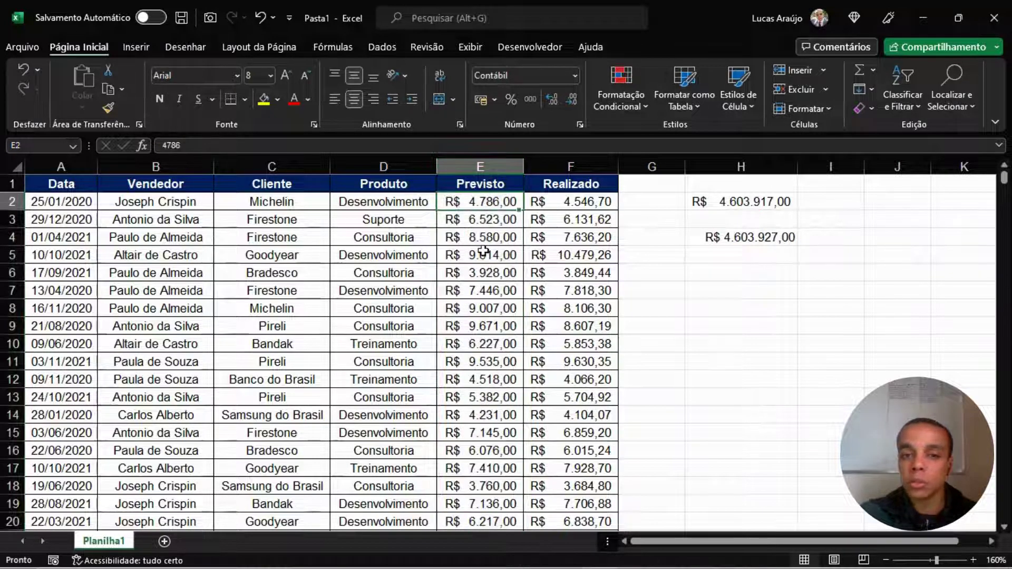
- Clear the test value from cell E716 below the Previsto data
key(ctrl+Down)
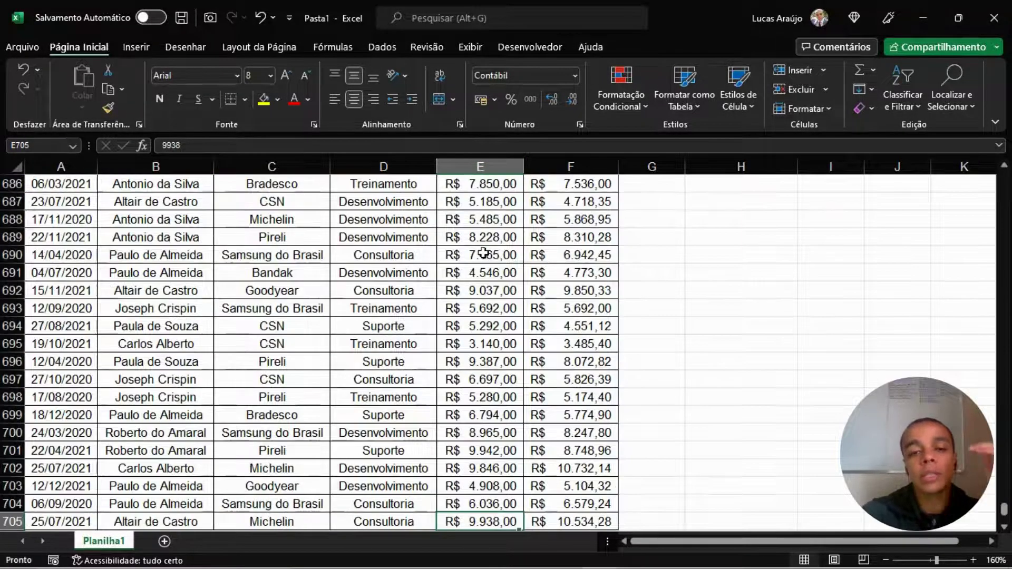
key(Down)
key(Down)
key(Down)
key(Down)
key(Down)
key(Down)
key(Down)
key(Down)
key(Down)
key(Down)
key(Down)
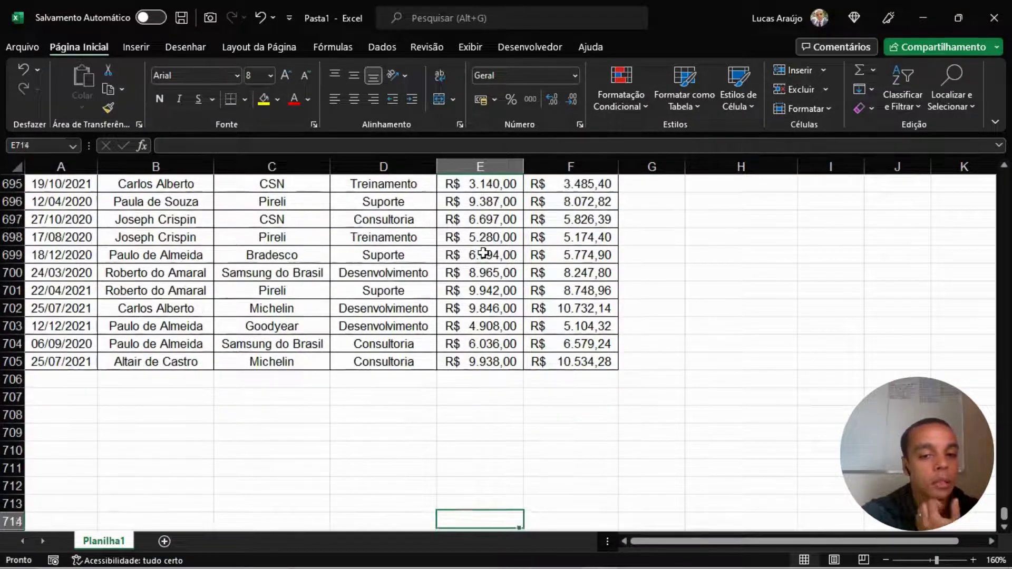
key(Down)
key(Down)
key(Up)
key(Up)
key(Up)
key(Down)
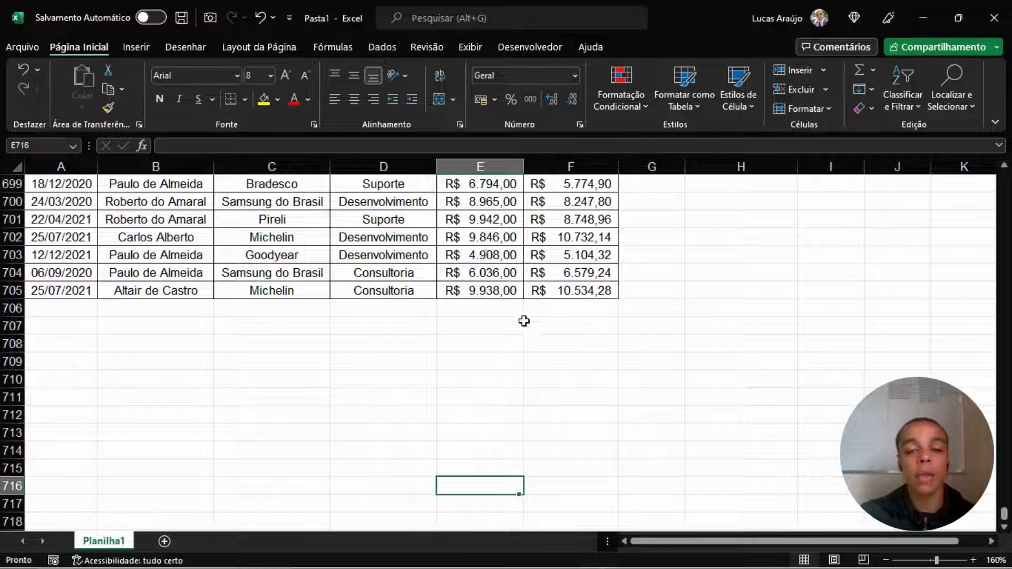
- Examine the blank rows of column E below the data, down to the last row of the sheet
scroll(521, 314, down, 4)
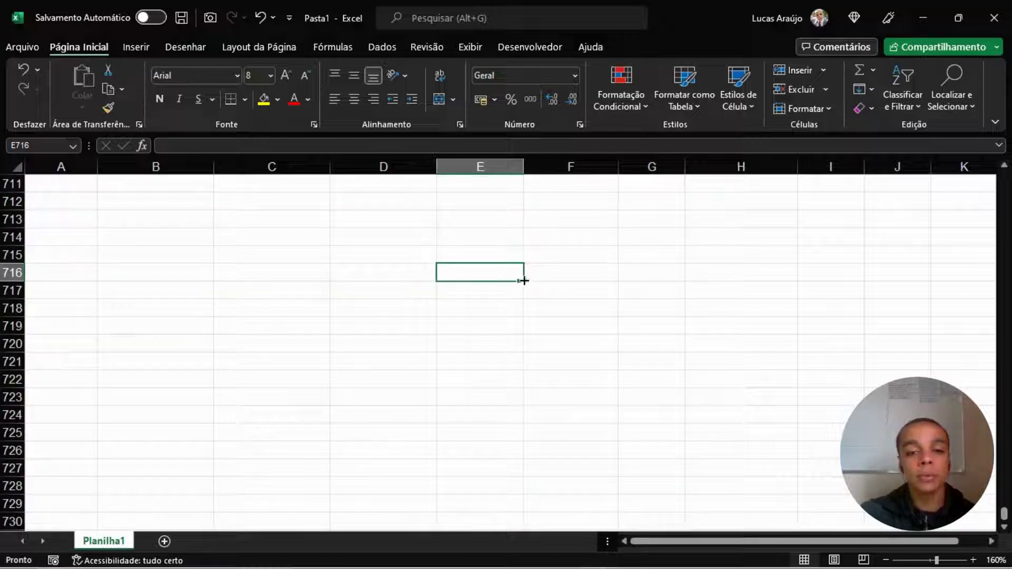
scroll(488, 306, up, 2)
scroll(488, 306, up, 1)
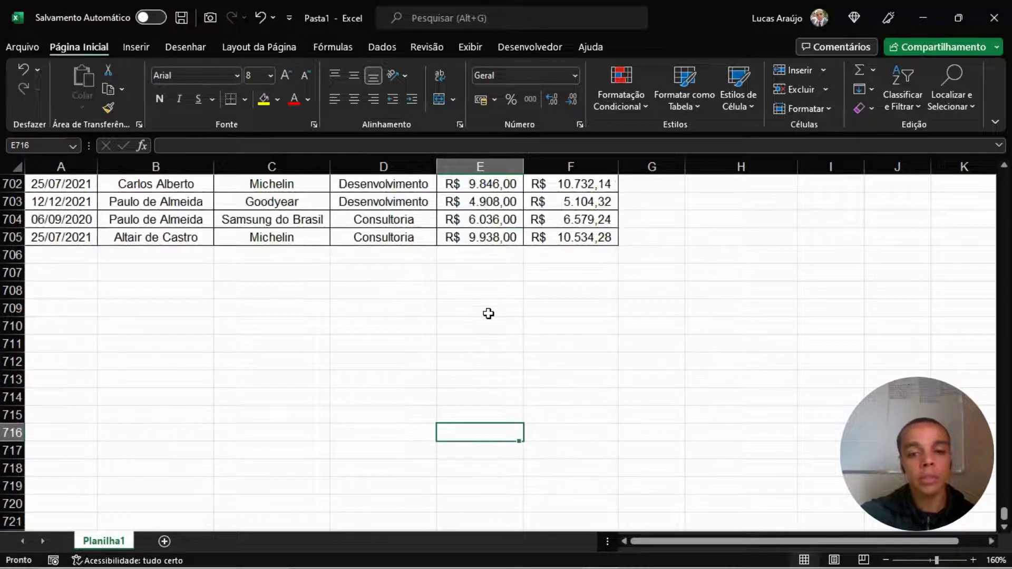
click(492, 325)
click(477, 397)
click(482, 432)
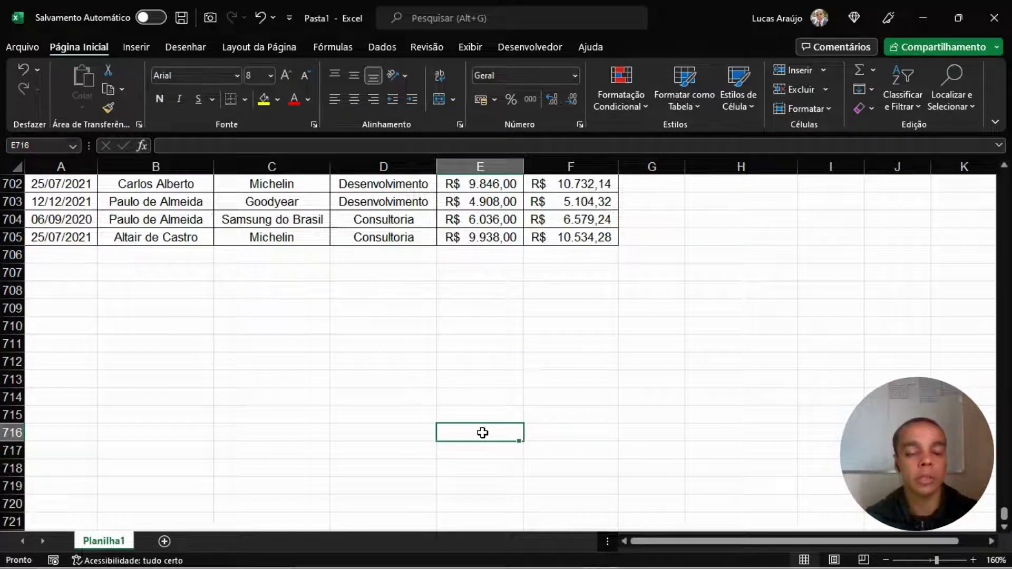
key(ctrl+Down)
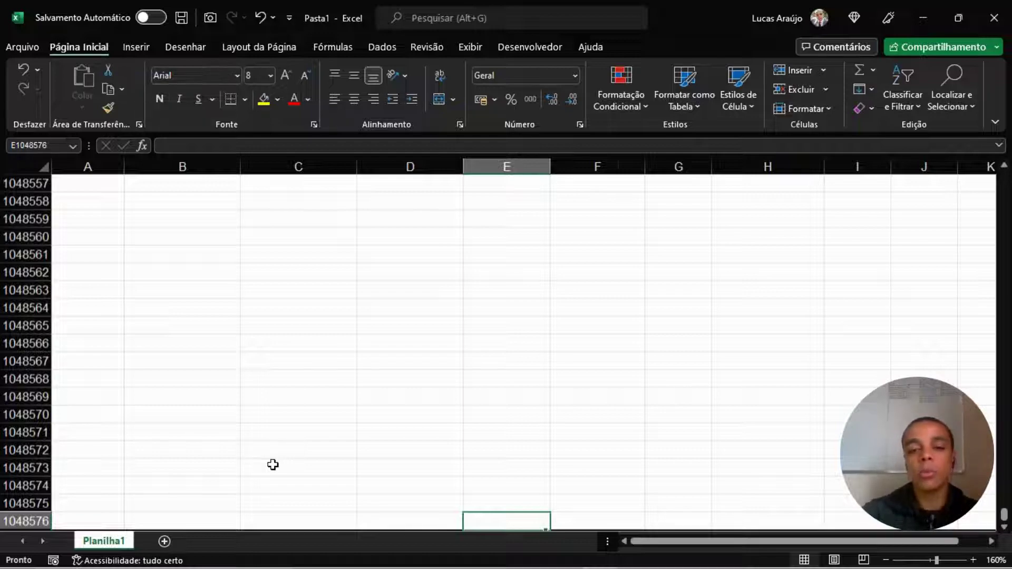
- Return to the start of the sheet and recheck the Previsto sum formulas in H2 and H4
key(ctrl+Home)
key(Right)
key(Right)
key(Right)
key(Right)
key(Right)
key(Right)
key(Right)
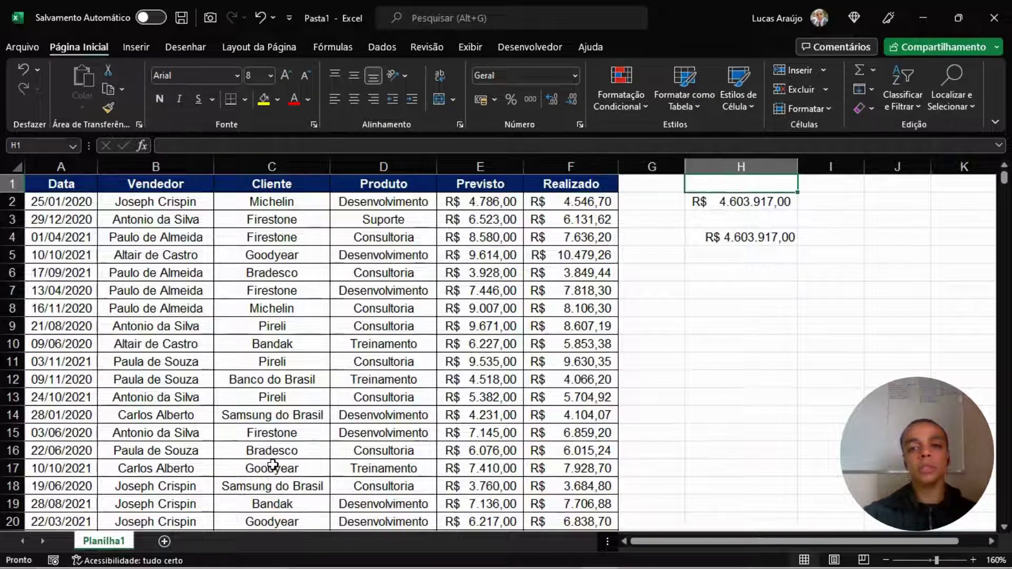
key(Right)
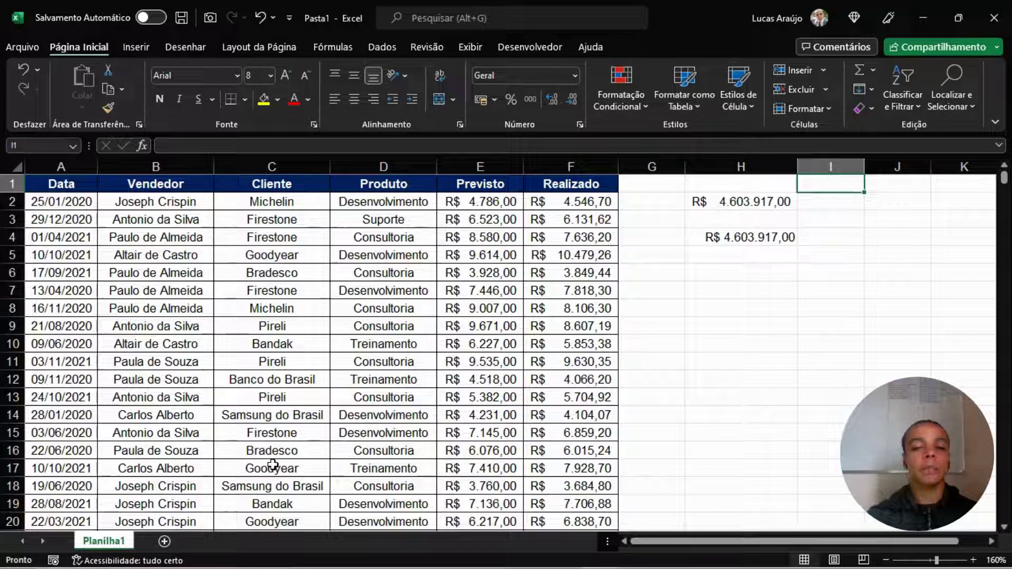
click(718, 206)
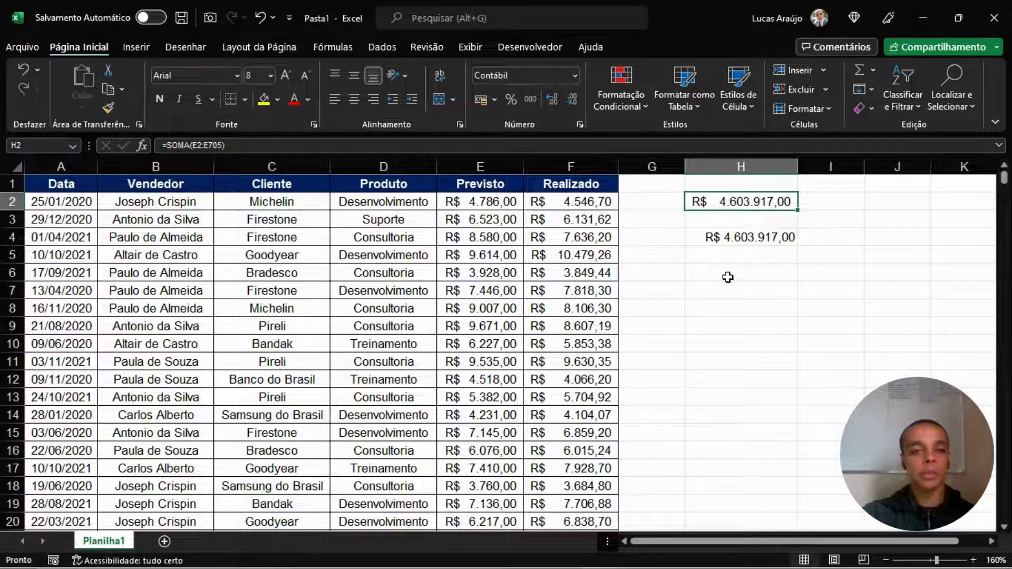
click(760, 242)
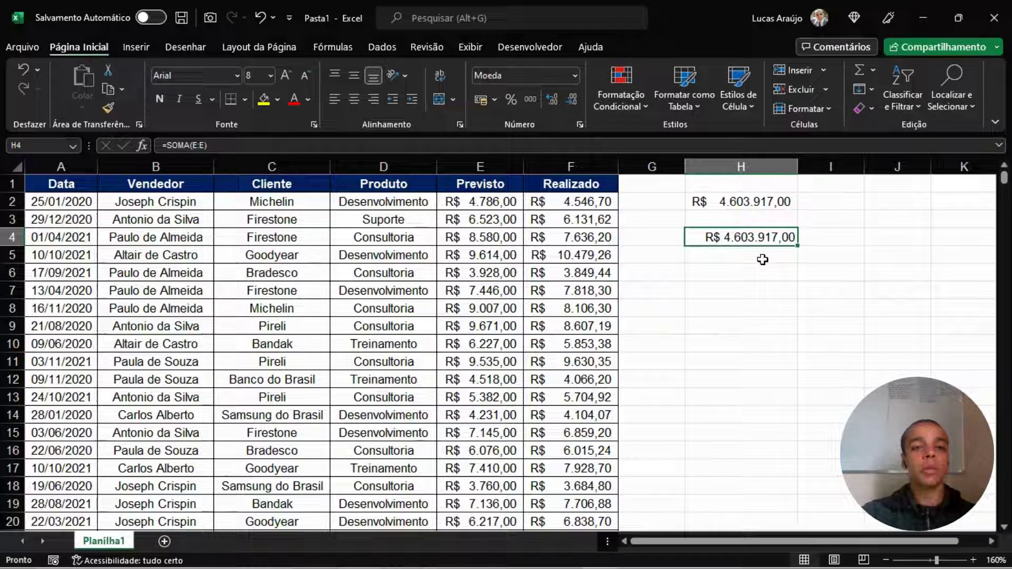
- Clear the entire contents of column H, including both Previsto totals
click(769, 170)
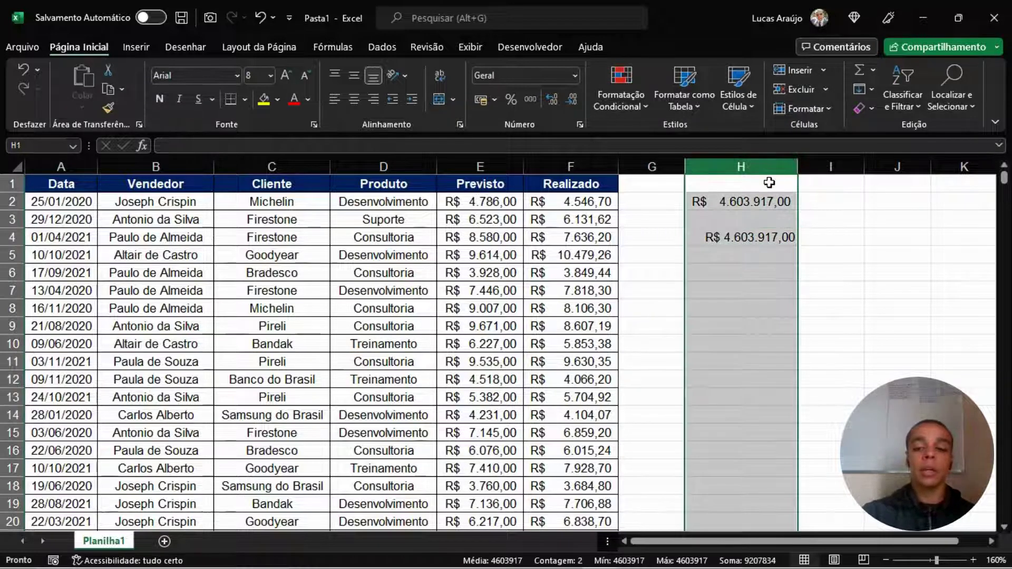
key(Delete)
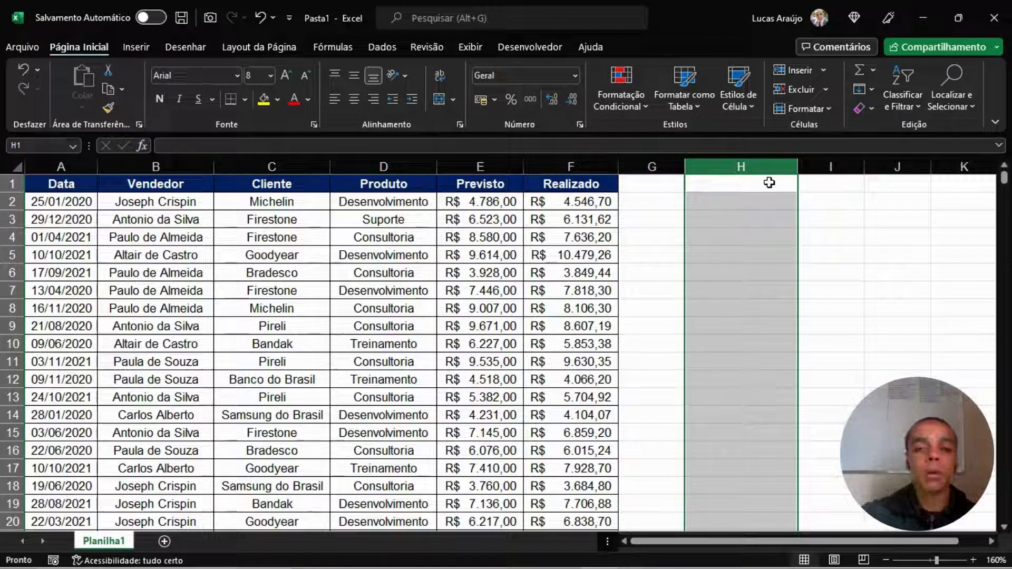
click(653, 254)
click(725, 274)
click(481, 272)
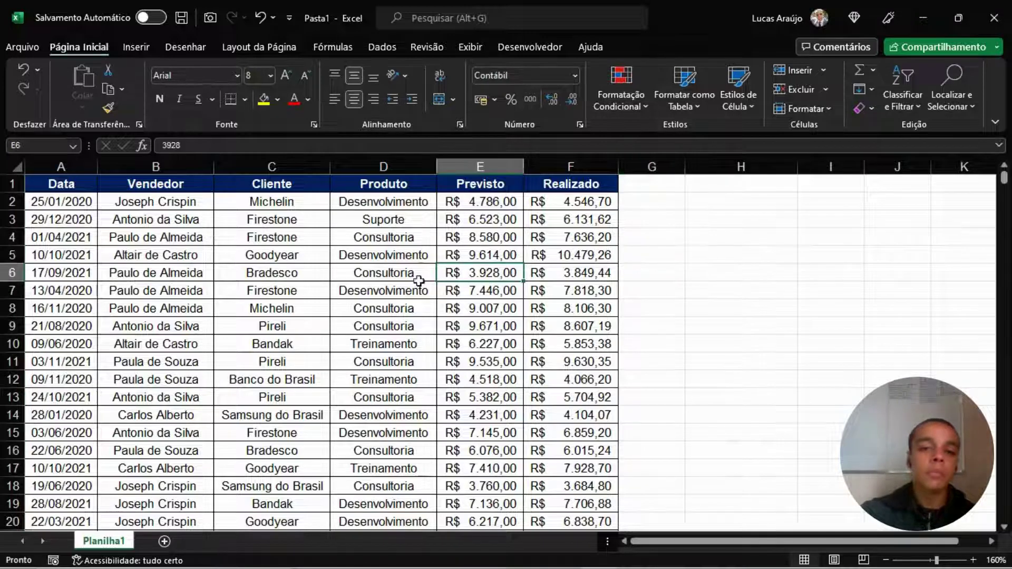
click(253, 268)
click(114, 256)
click(372, 273)
click(278, 310)
click(166, 257)
click(125, 205)
click(334, 224)
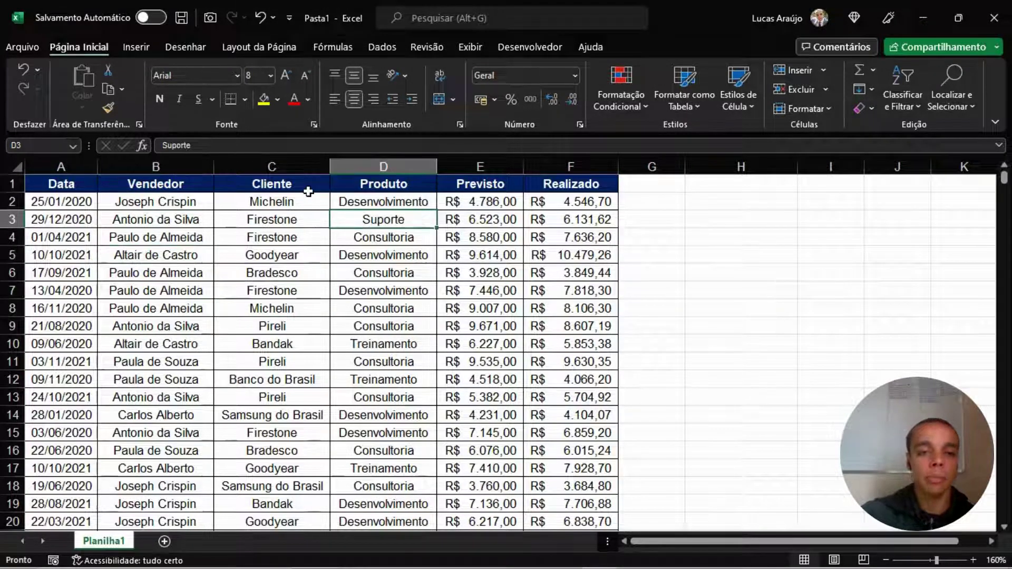
click(308, 184)
click(413, 272)
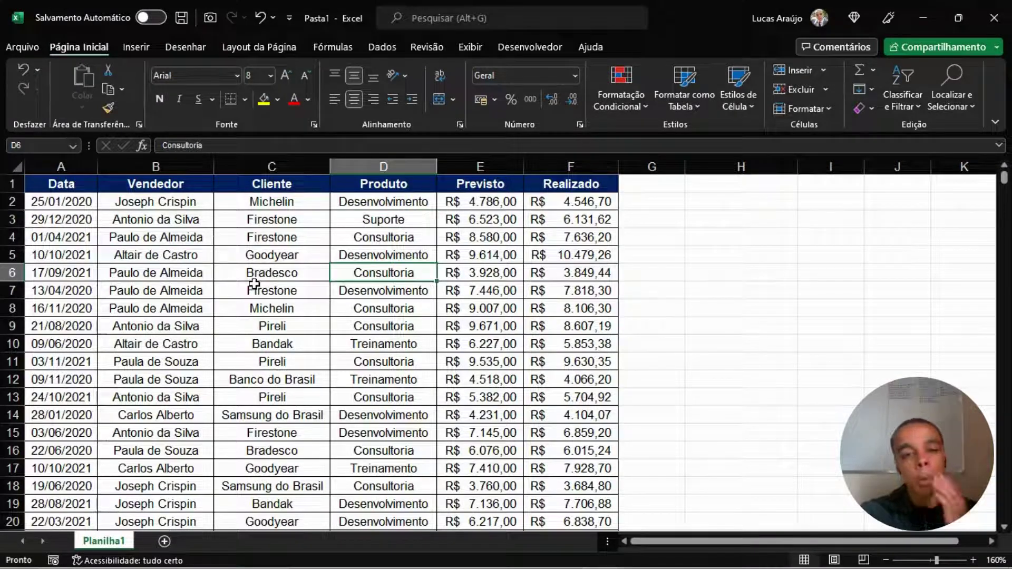
click(200, 364)
click(54, 316)
click(274, 290)
click(473, 287)
click(387, 364)
click(358, 291)
click(242, 289)
drag(328, 359, 348, 353)
- Convert the sales data range A1:F705 into a table with headers
click(414, 353)
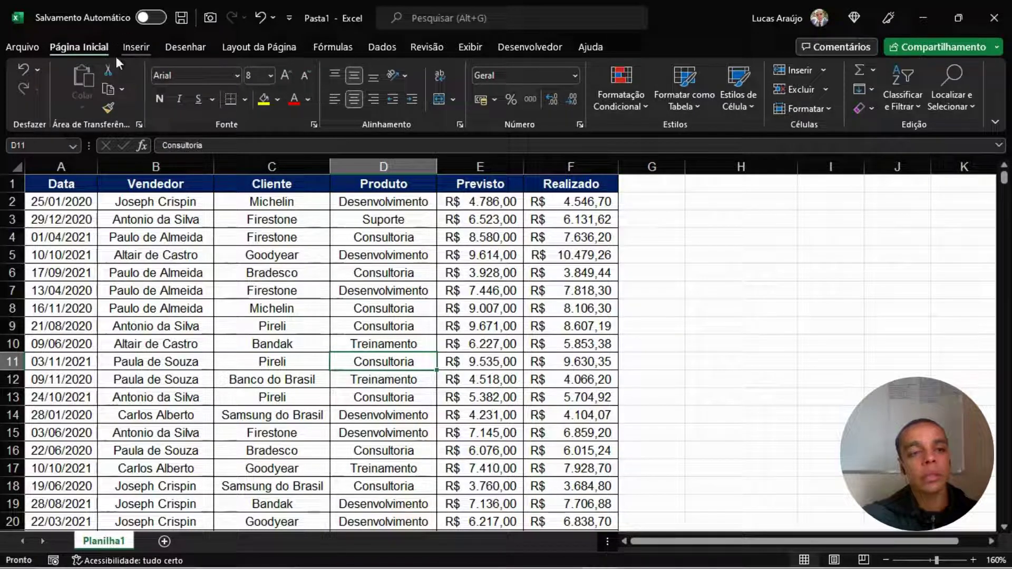
click(136, 47)
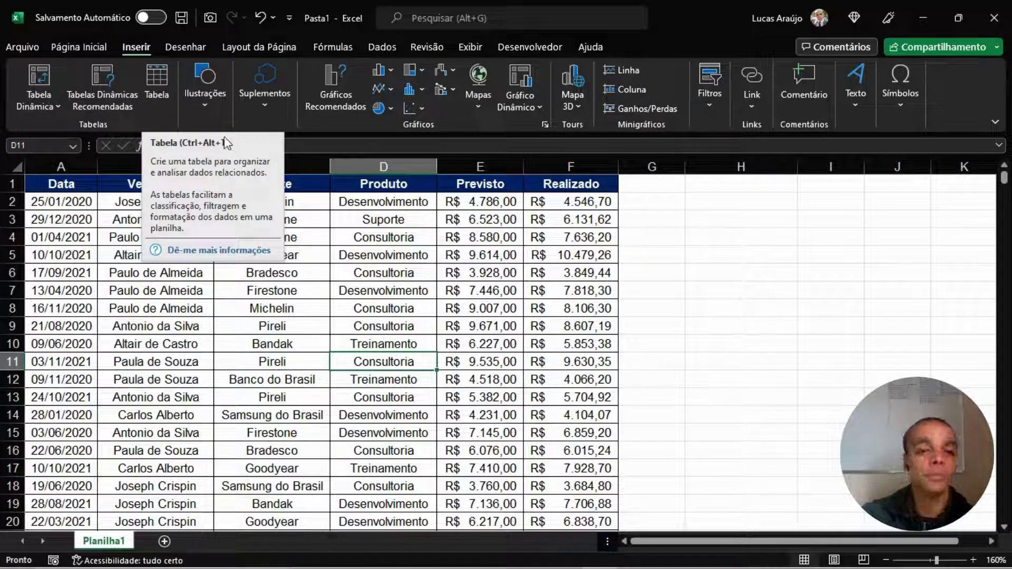
click(156, 87)
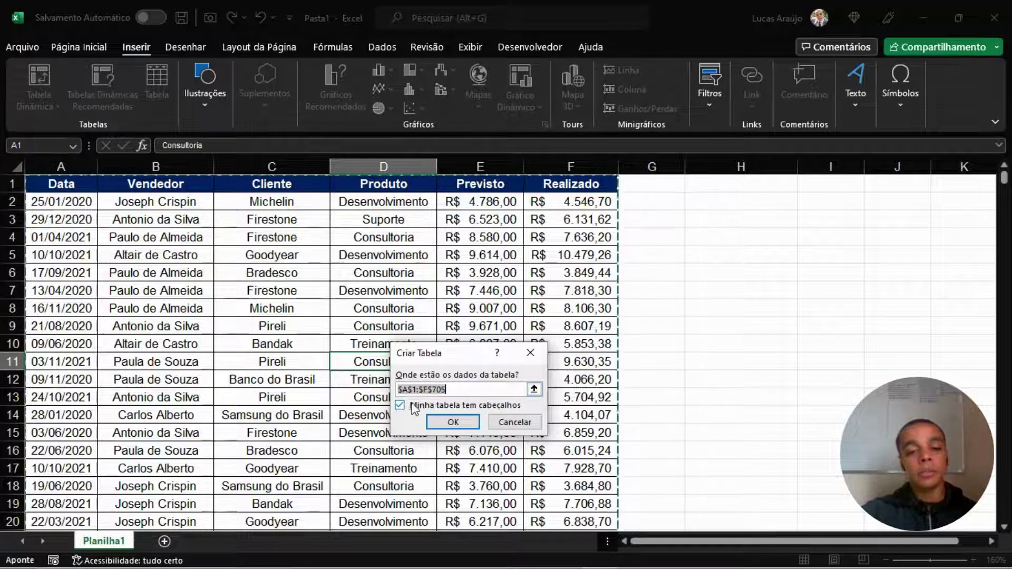
click(453, 390)
drag(465, 390, 398, 391)
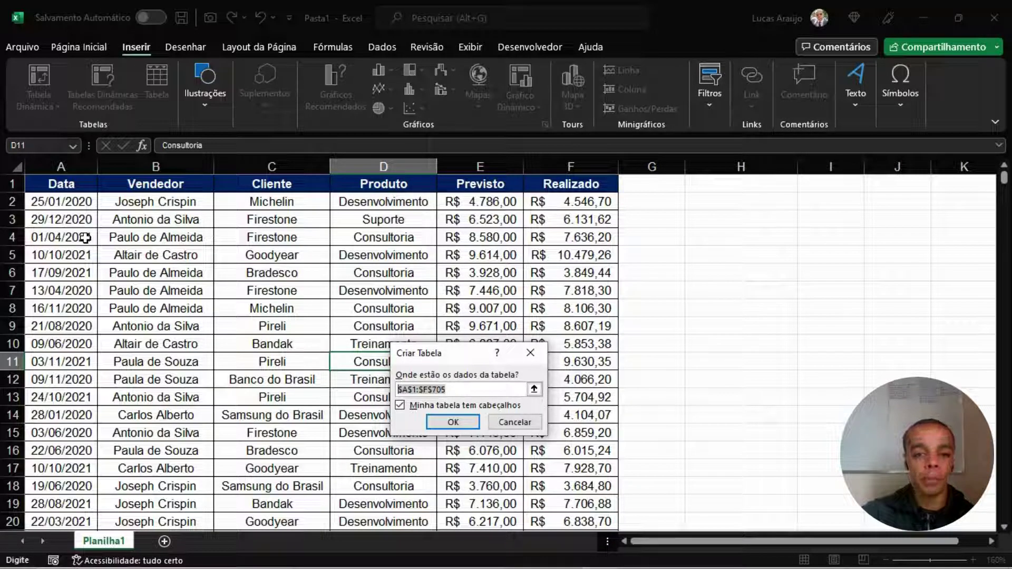
click(454, 422)
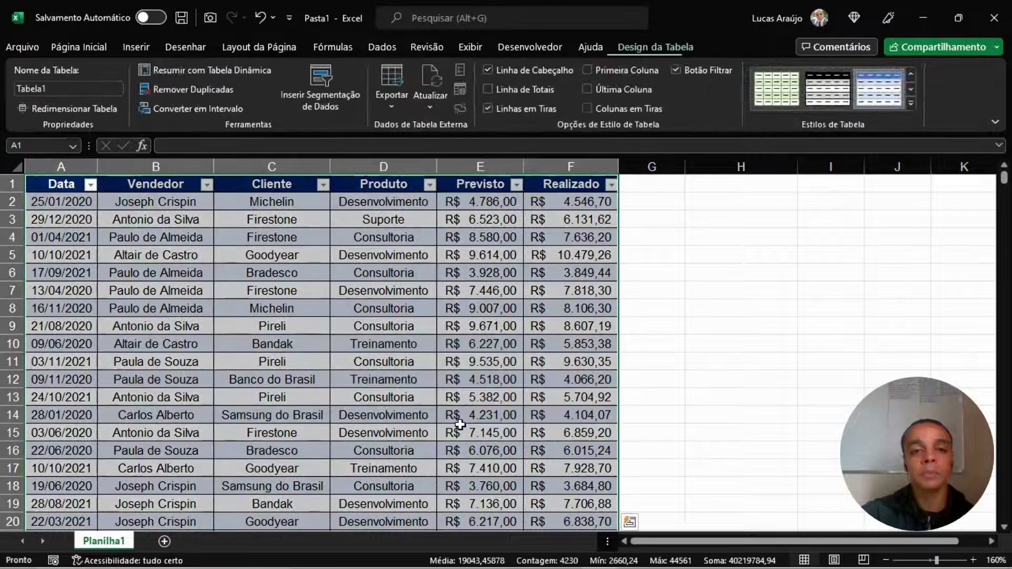
click(700, 270)
click(725, 363)
click(208, 306)
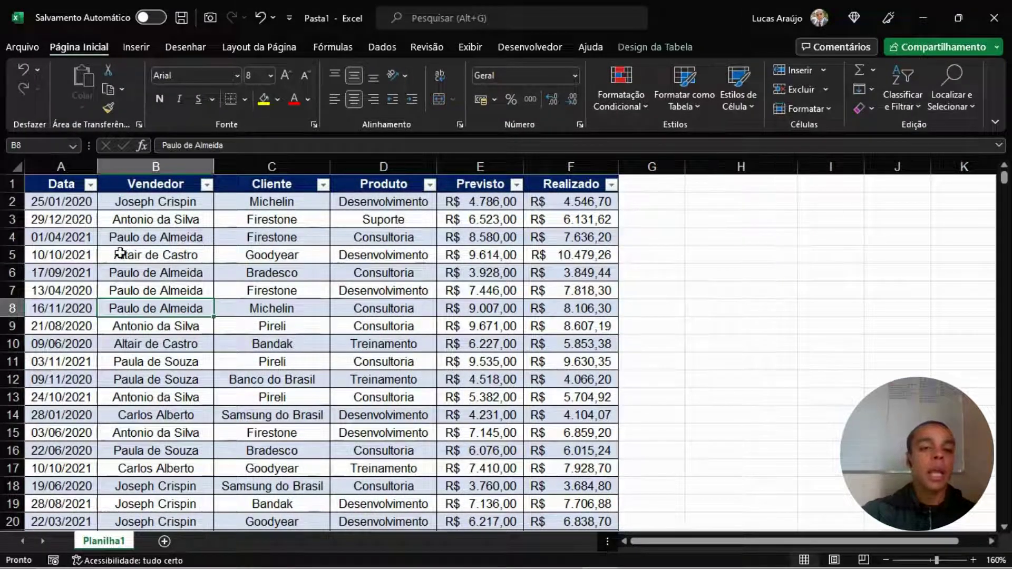
click(81, 217)
click(61, 198)
click(59, 184)
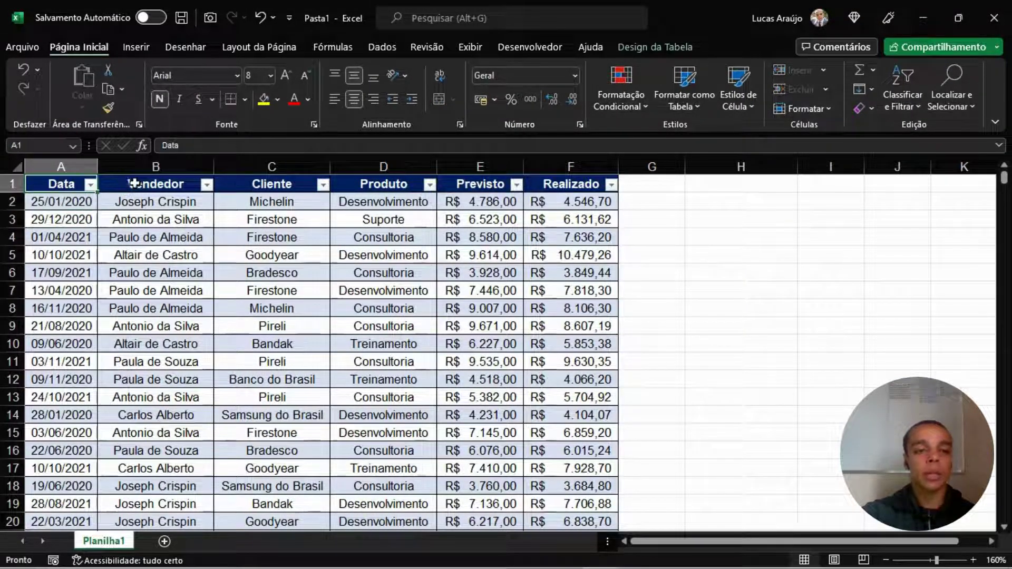
click(153, 184)
click(311, 215)
click(285, 265)
click(272, 327)
click(271, 379)
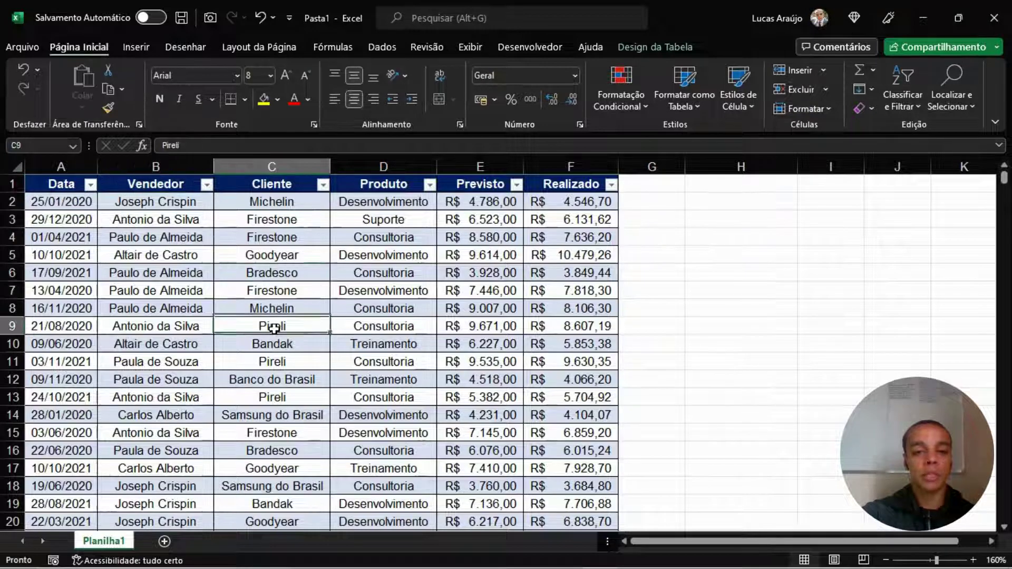
click(272, 433)
click(287, 254)
click(289, 202)
click(290, 220)
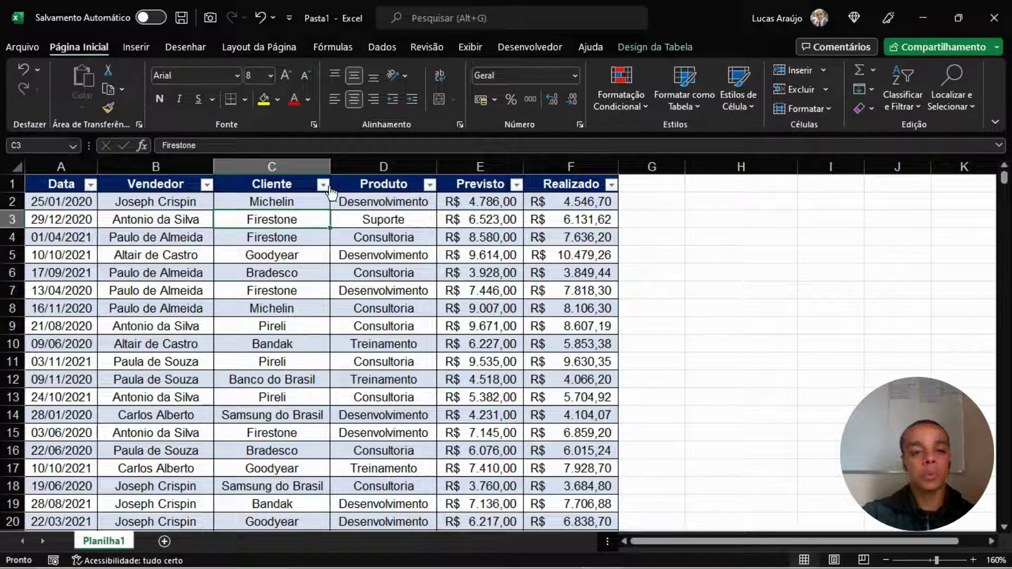
click(445, 237)
click(333, 305)
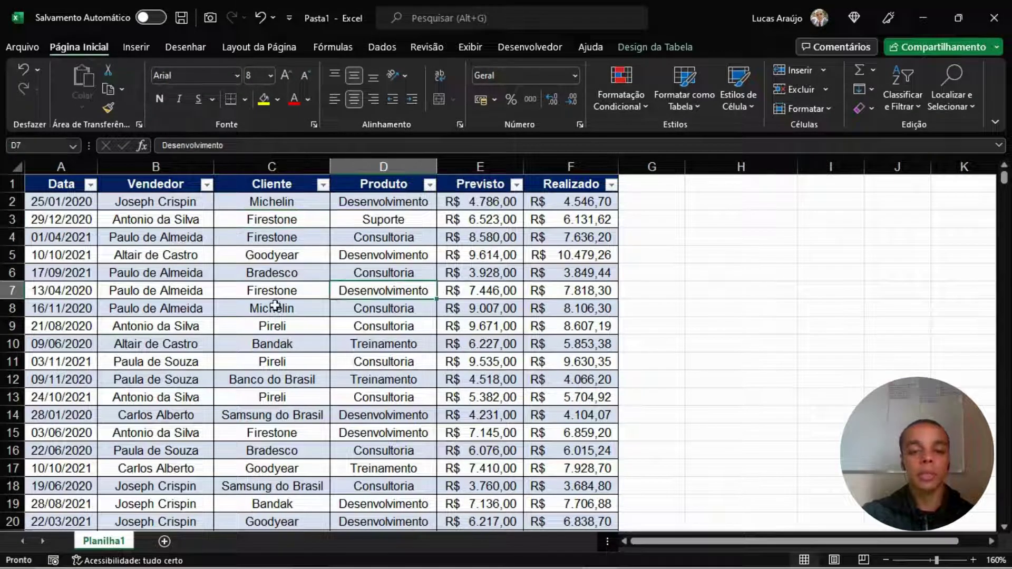
click(158, 308)
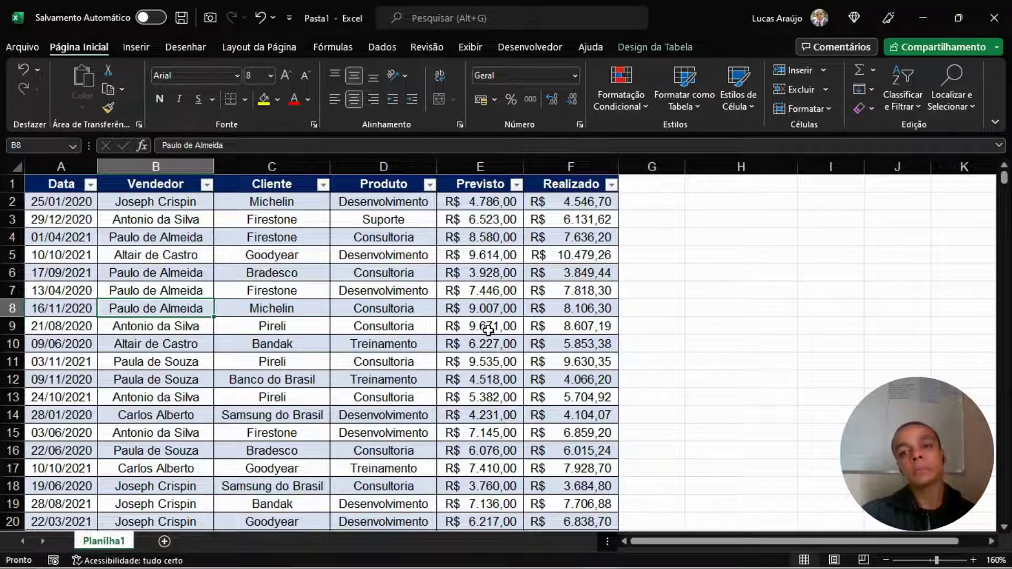
click(178, 258)
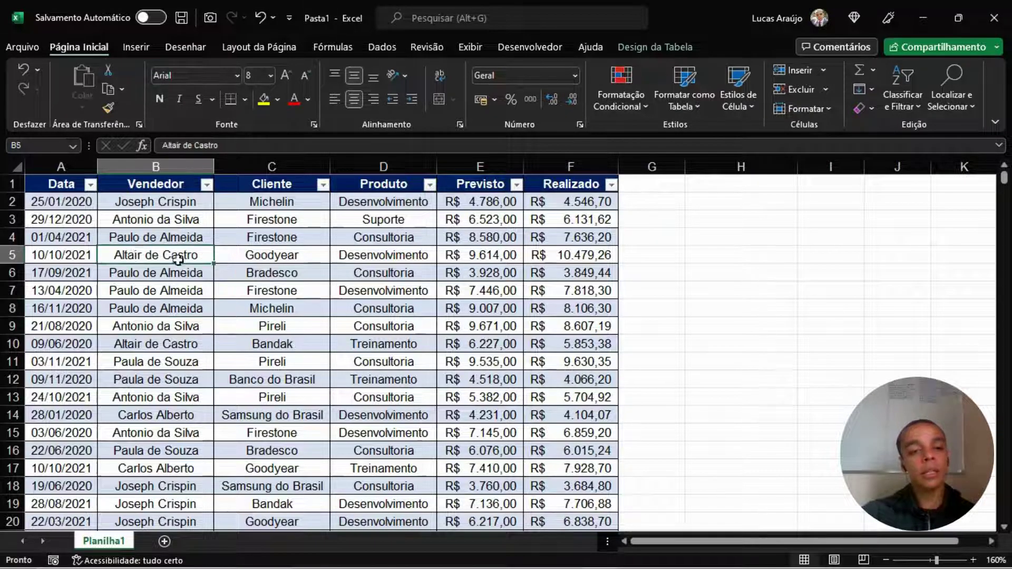
click(87, 222)
click(201, 219)
- Rename the sales data table as TAB_VENDAS
click(318, 219)
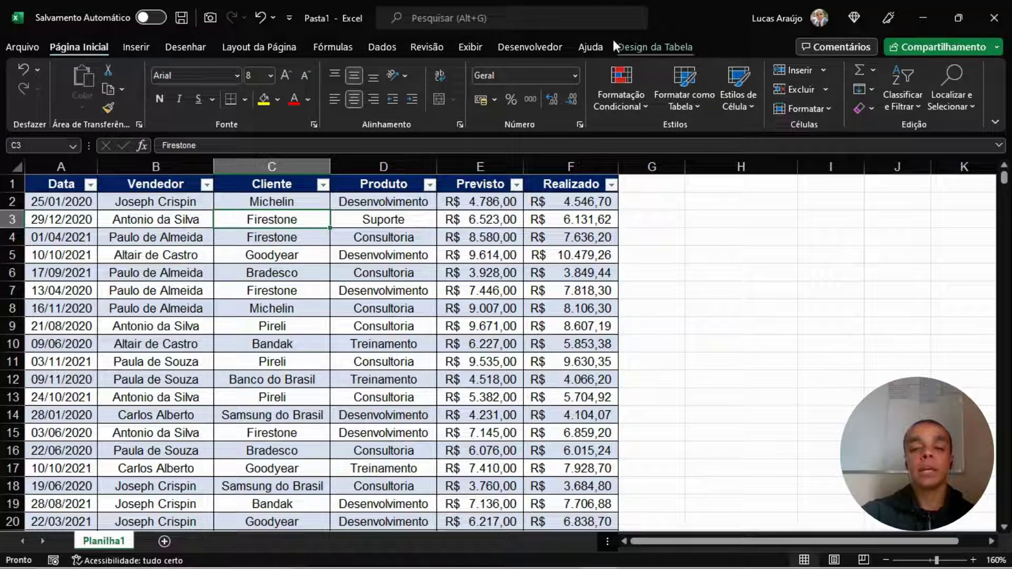
click(642, 50)
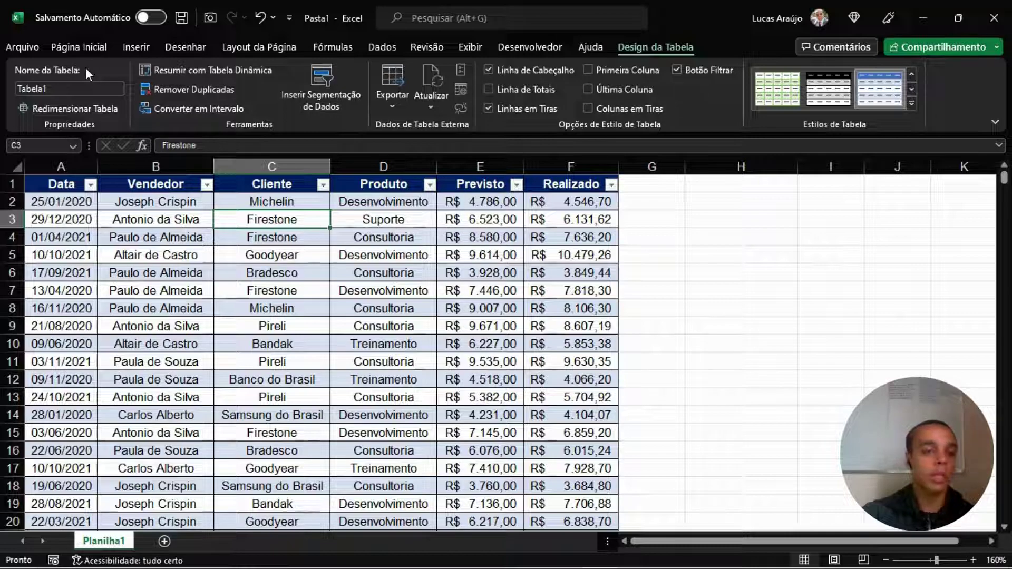
click(63, 89)
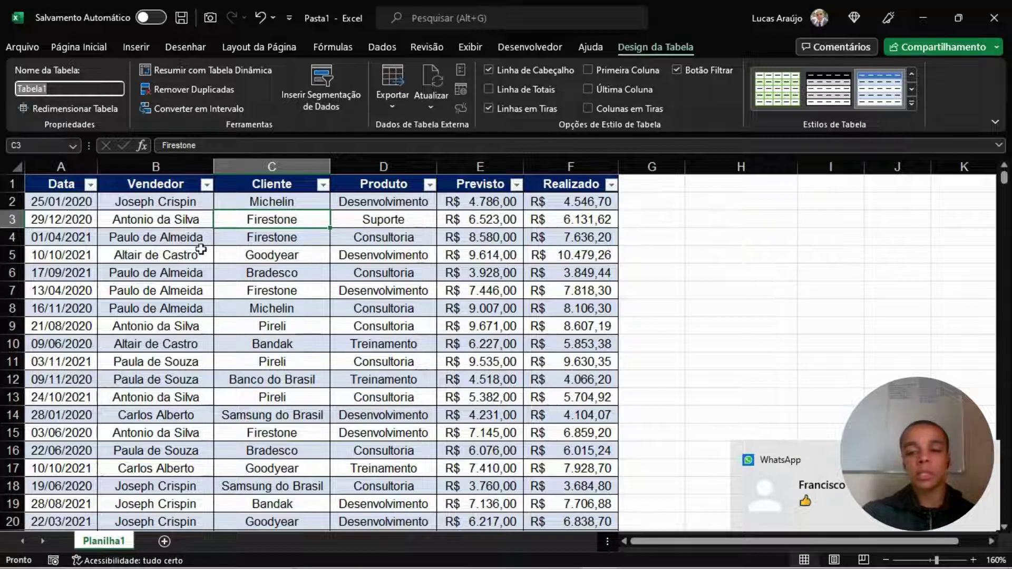
key(Escape)
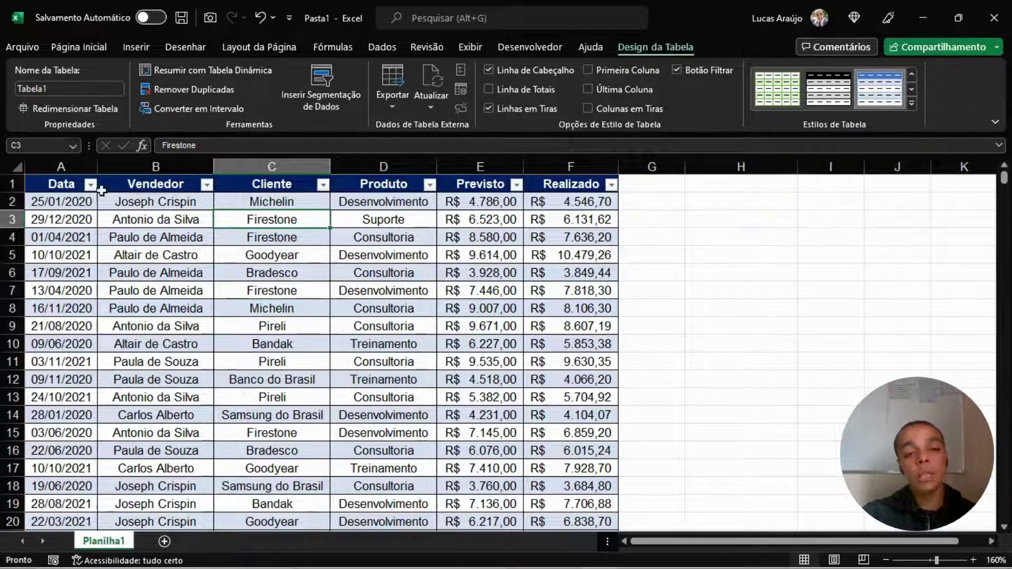
click(84, 88)
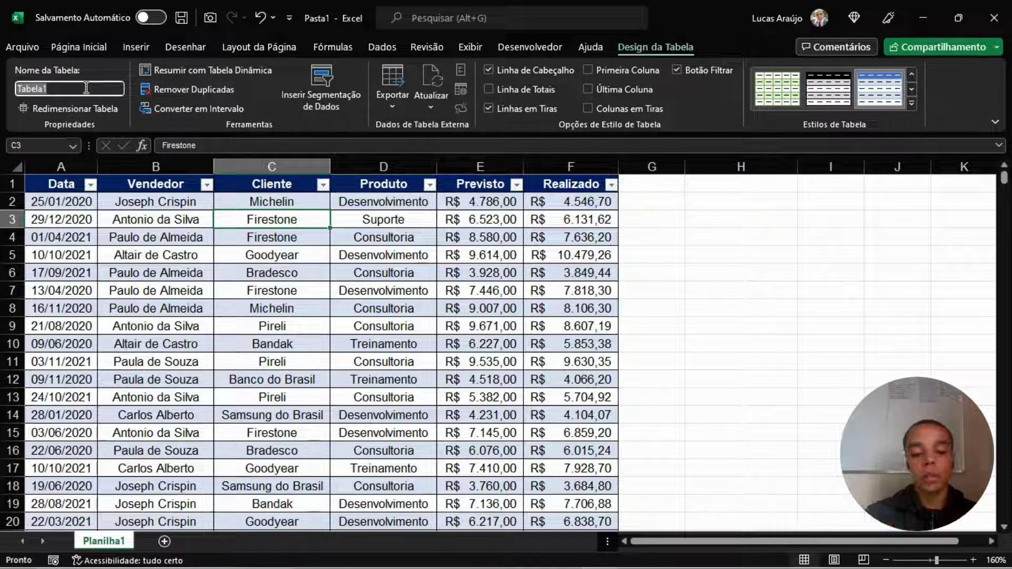
text(TAB_)
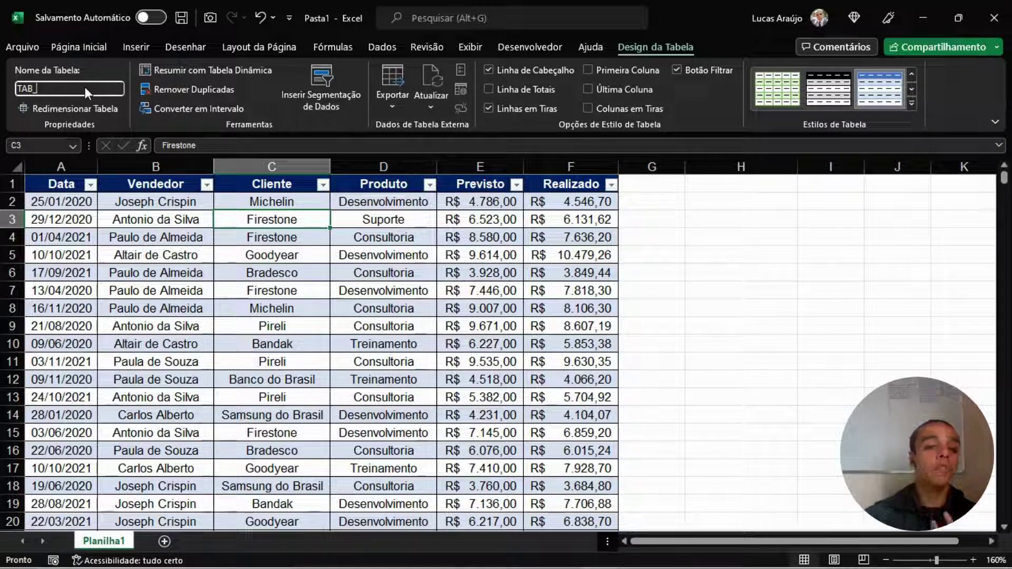
text(VENDAS)
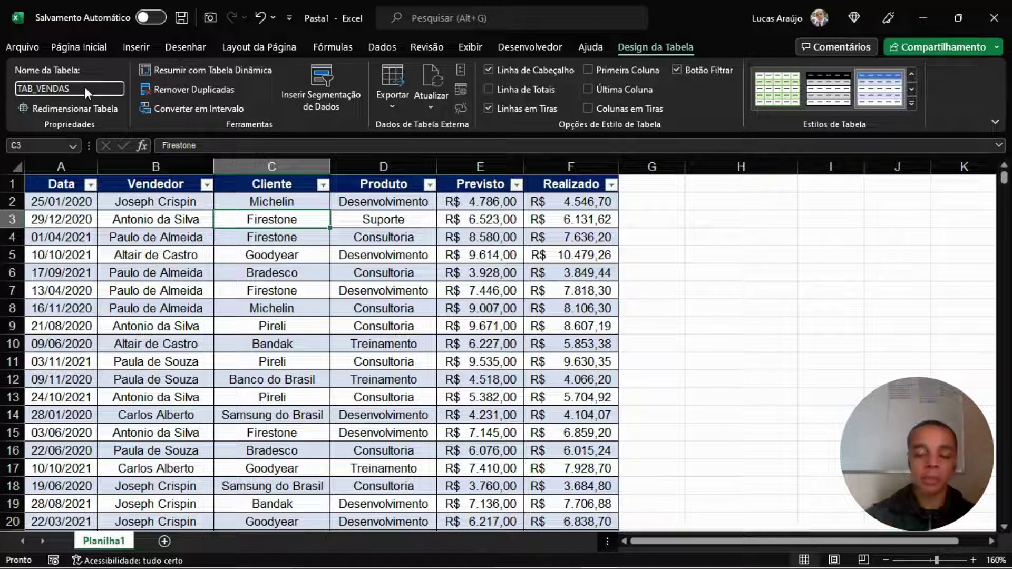
key(Return)
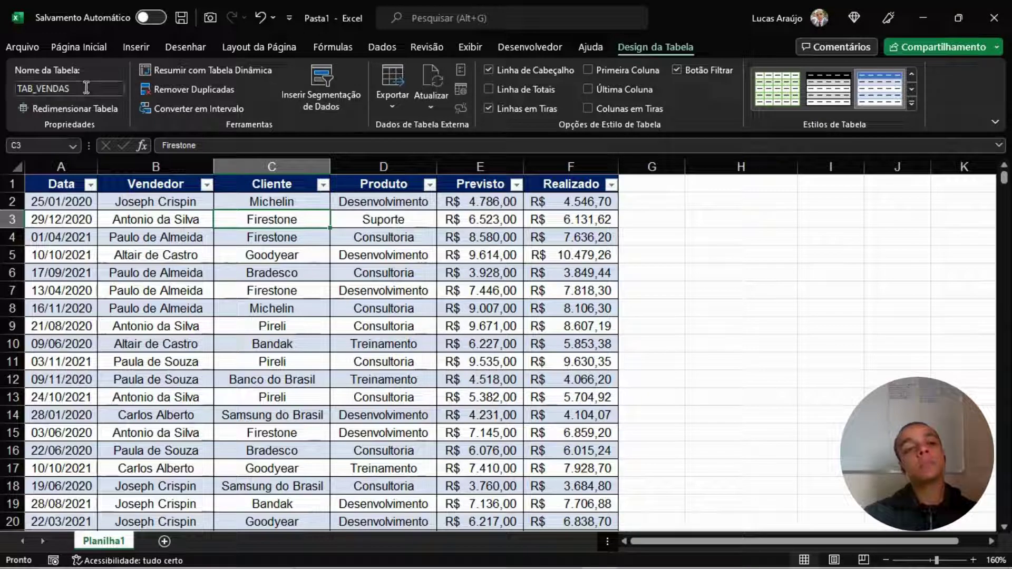
click(264, 319)
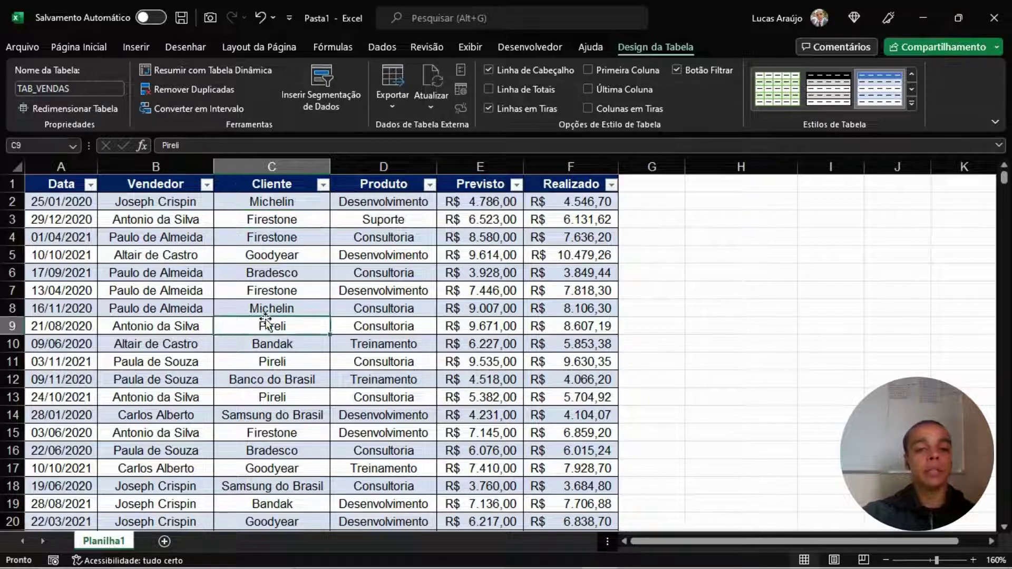
click(143, 248)
click(127, 200)
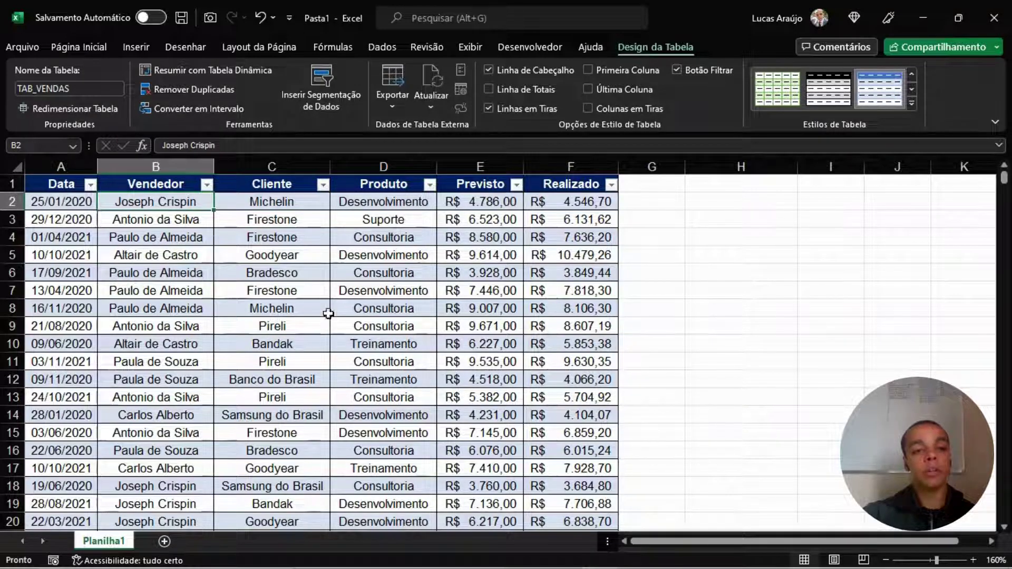
click(89, 88)
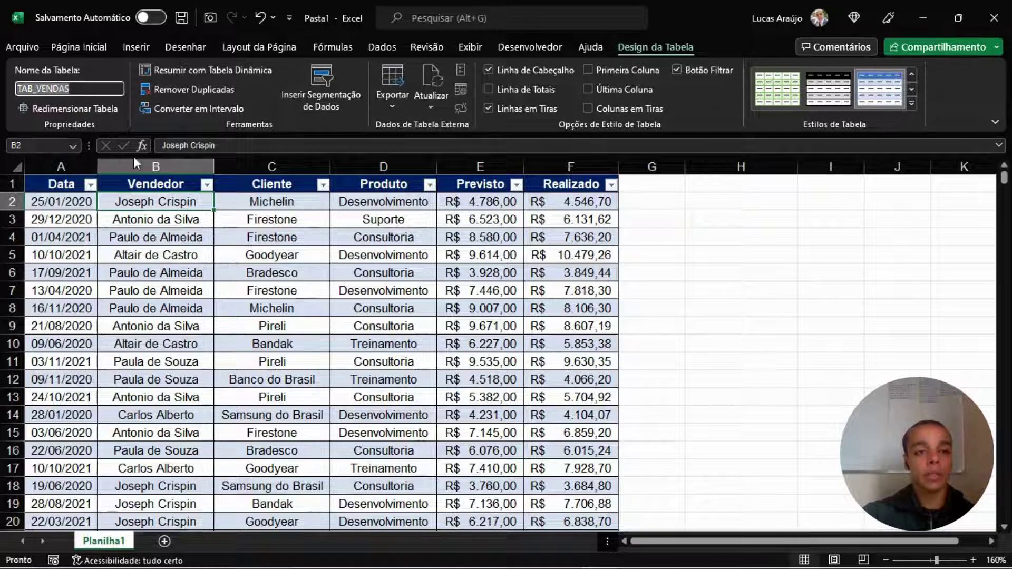
click(363, 275)
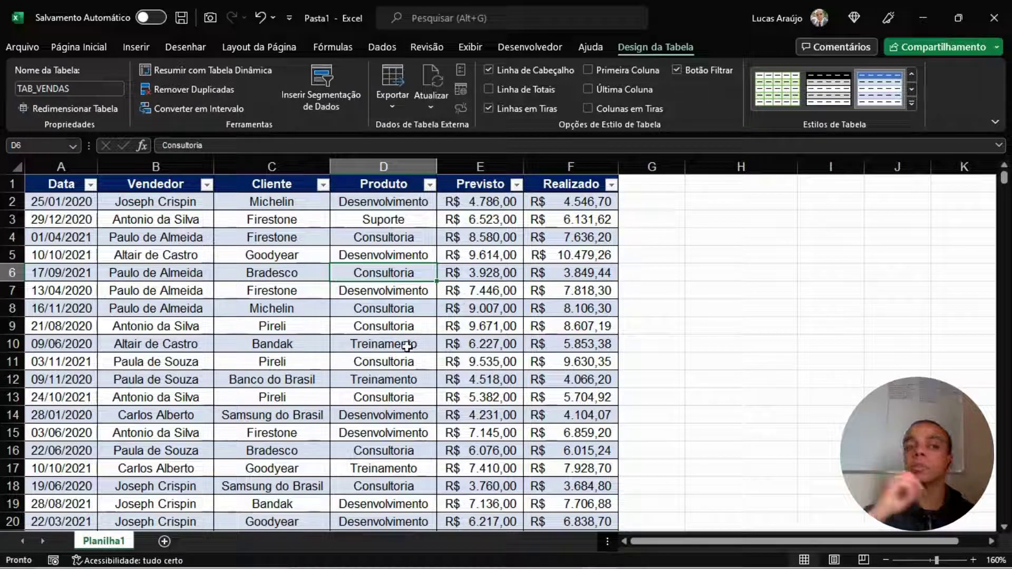
click(311, 328)
click(272, 255)
click(172, 238)
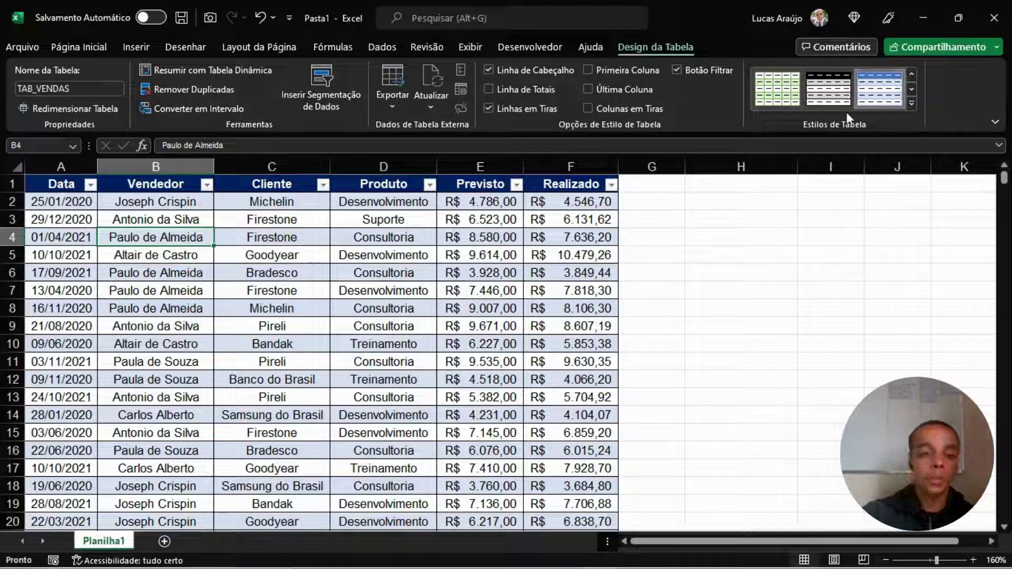
click(376, 276)
- Browse the available table styles, start a new custom table style and name it EST_VENDAS
click(268, 237)
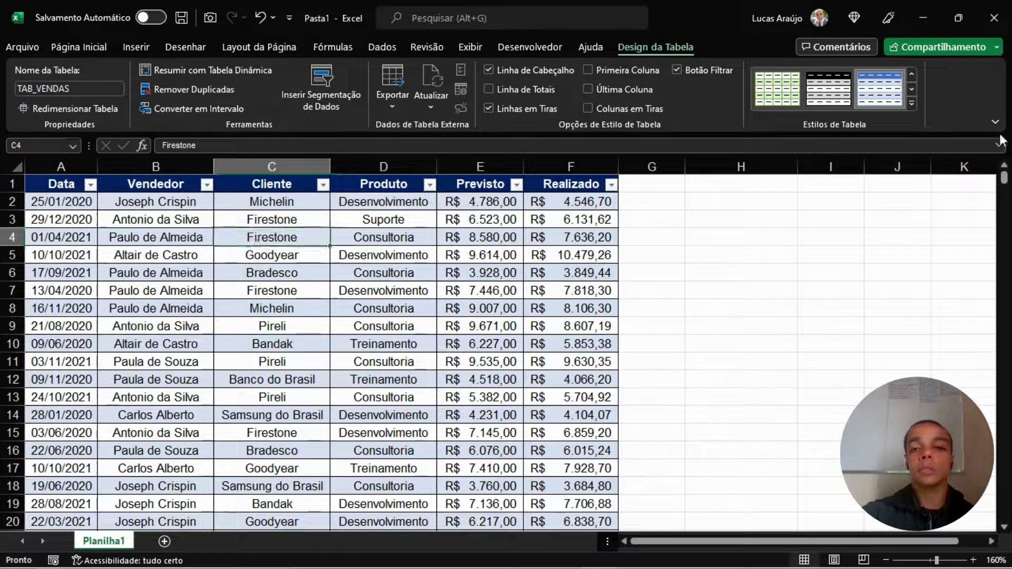
click(911, 103)
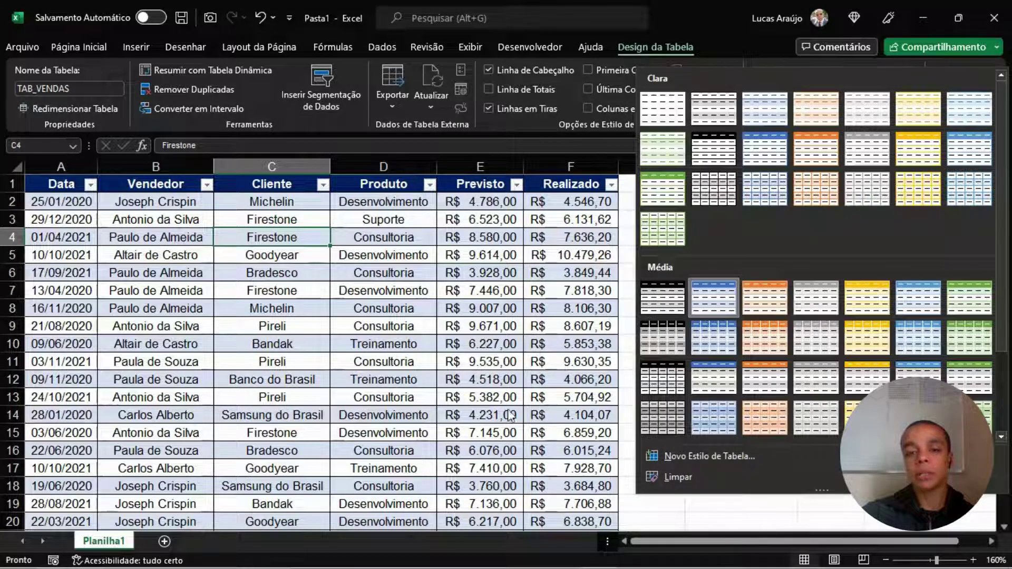
click(988, 65)
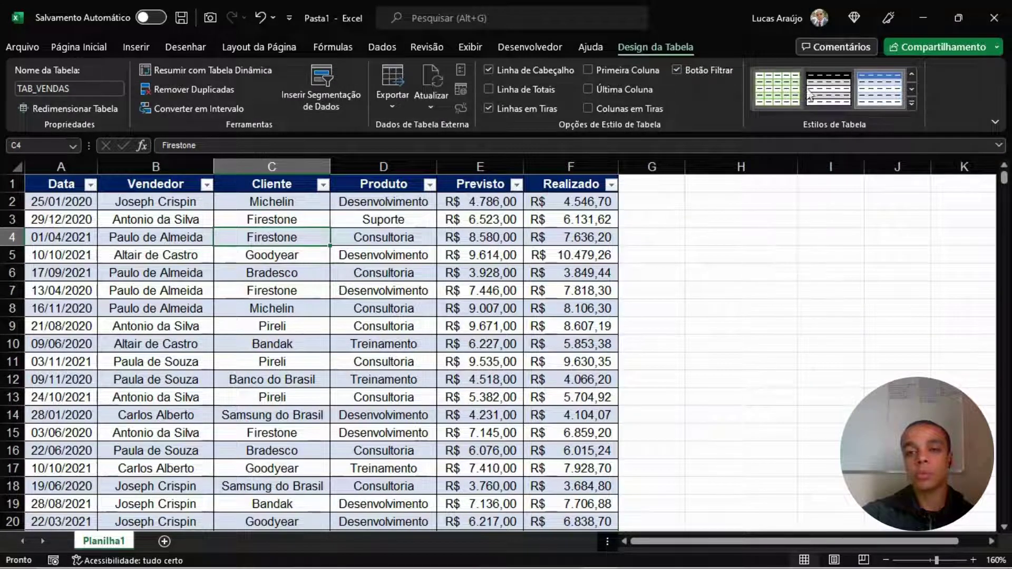
click(912, 103)
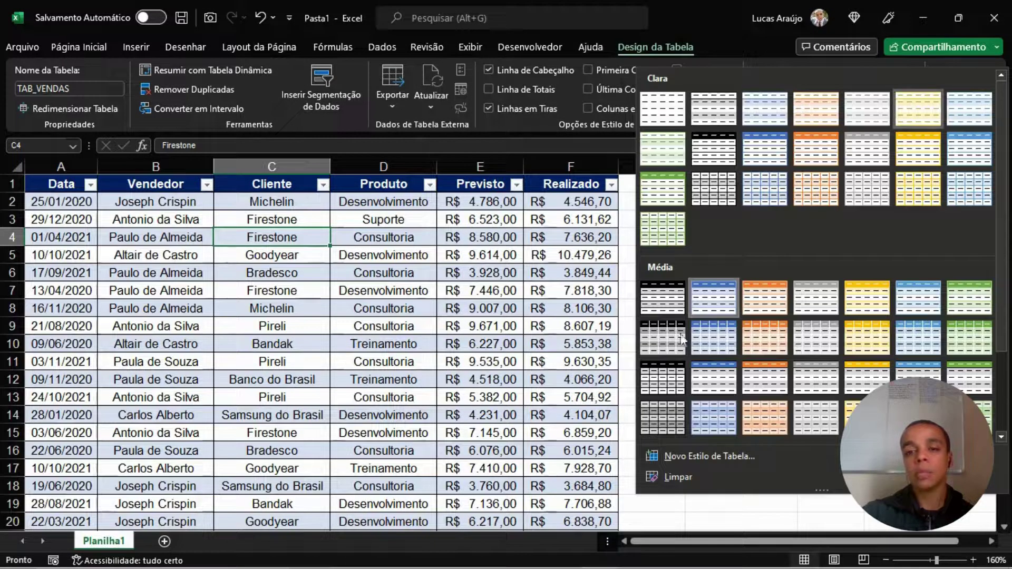
scroll(838, 342, down, 3)
scroll(839, 340, up, 3)
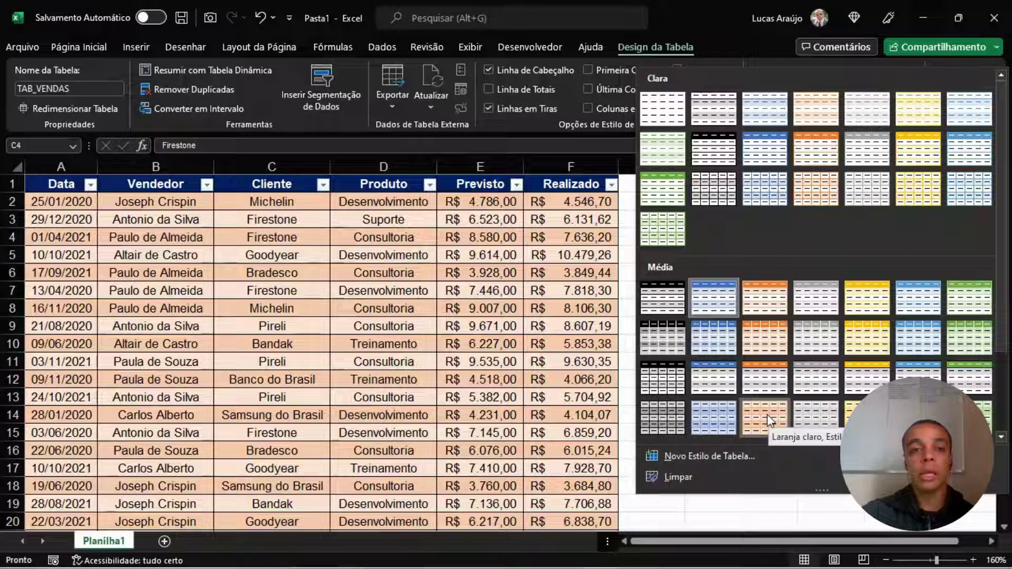
click(697, 457)
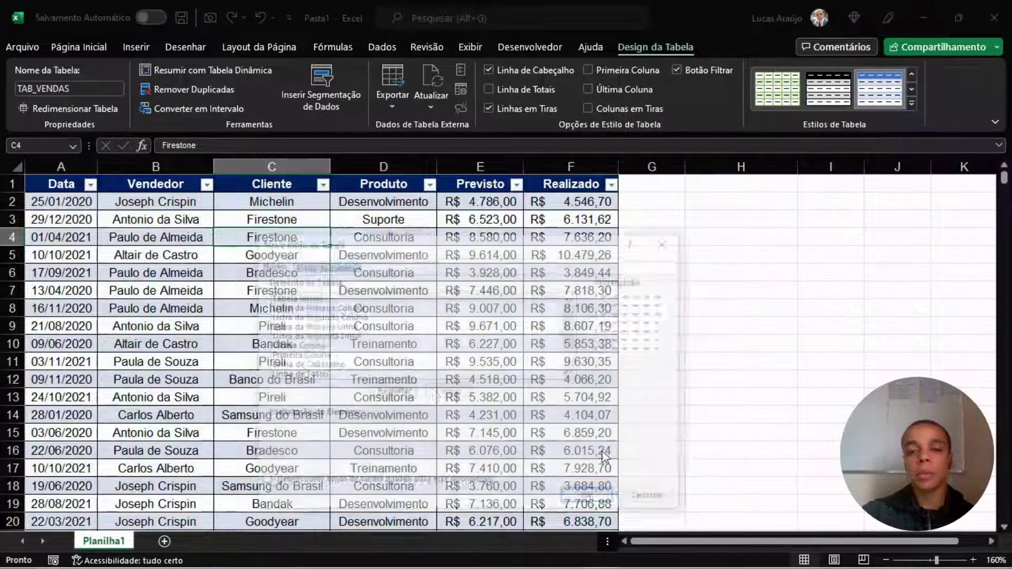
drag(506, 251, 732, 204)
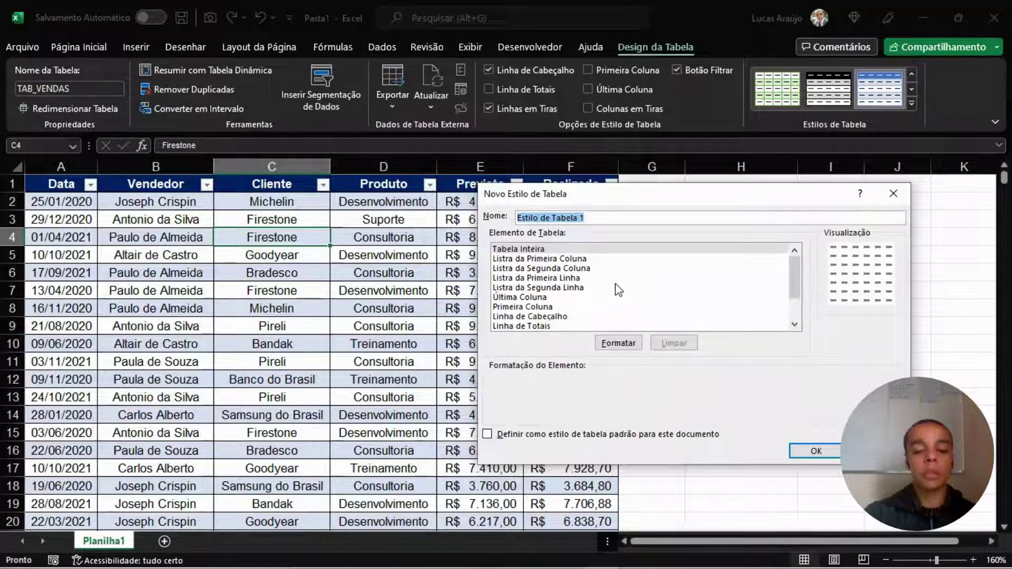
text(EST_VENDAS)
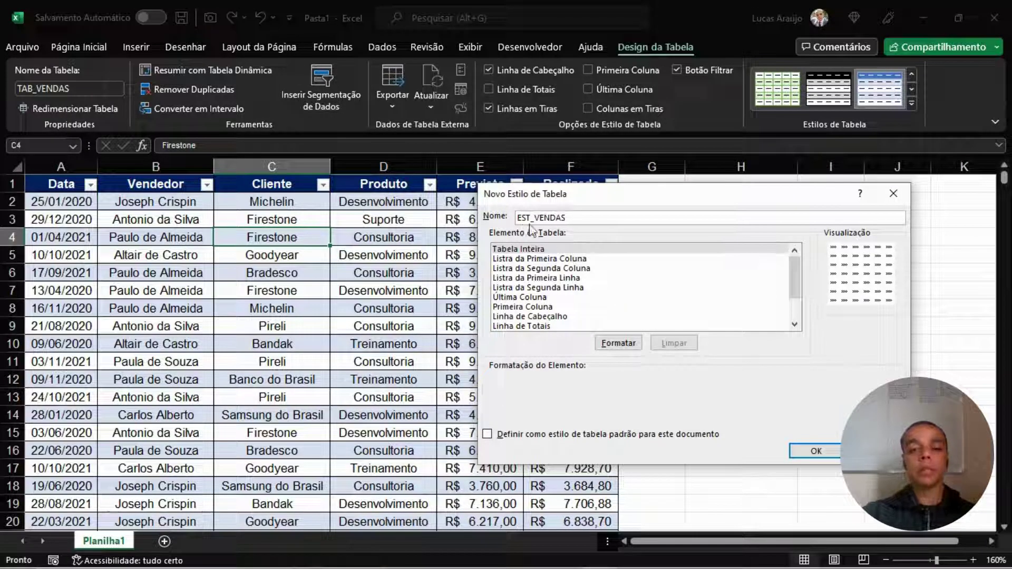
drag(572, 218, 501, 219)
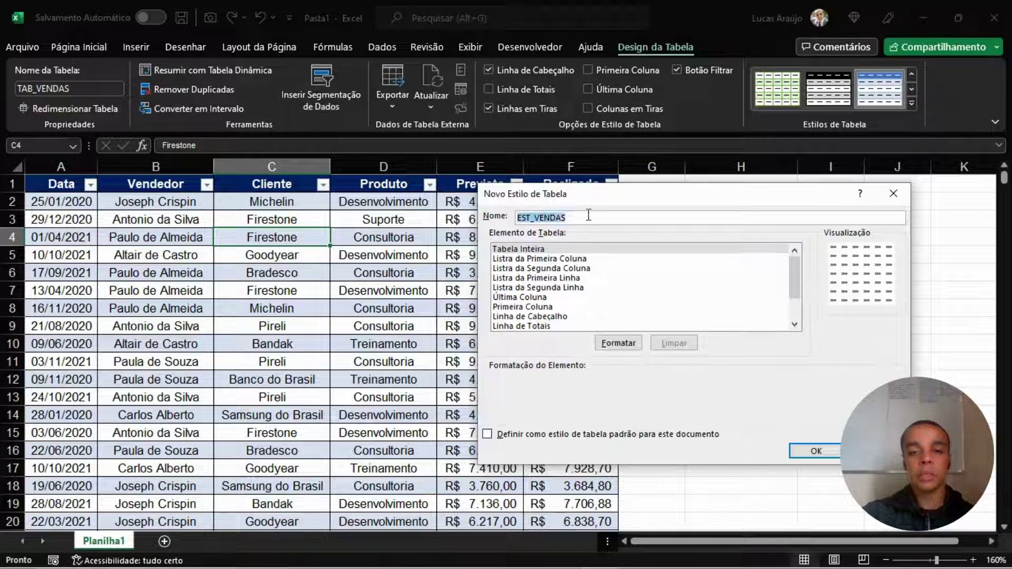
- Review the table elements available for the EST_VENDAS style, from the whole table to the column and row stripes
click(630, 217)
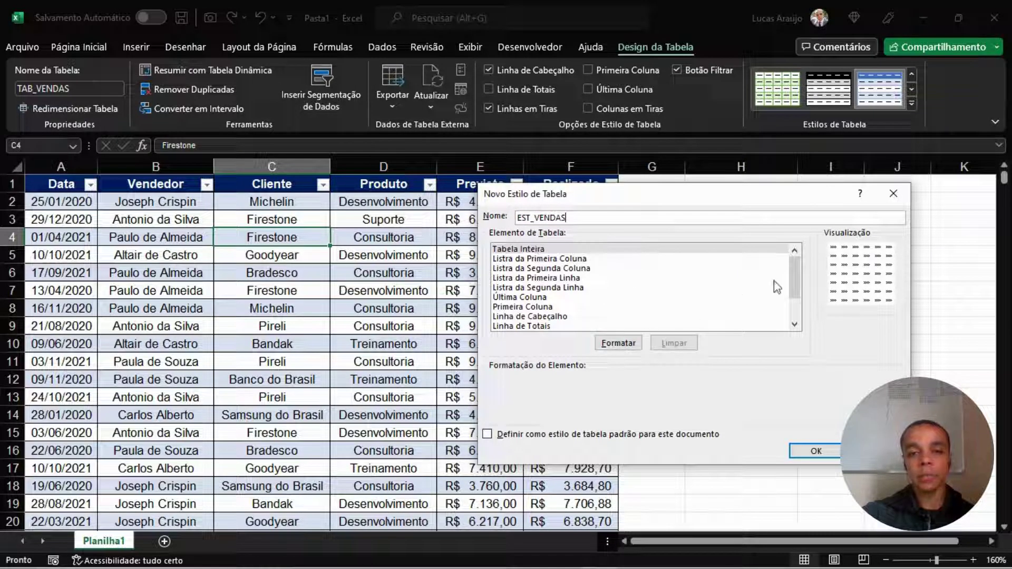
mouse_move(789, 267)
mouse_down()
mouse_move(792, 305)
mouse_move(790, 266)
mouse_up()
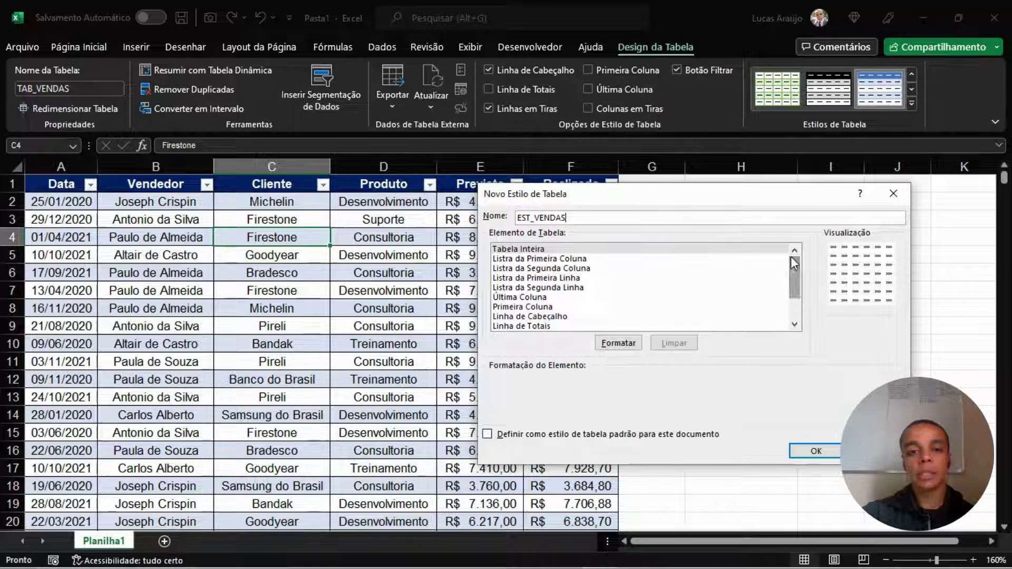
click(523, 249)
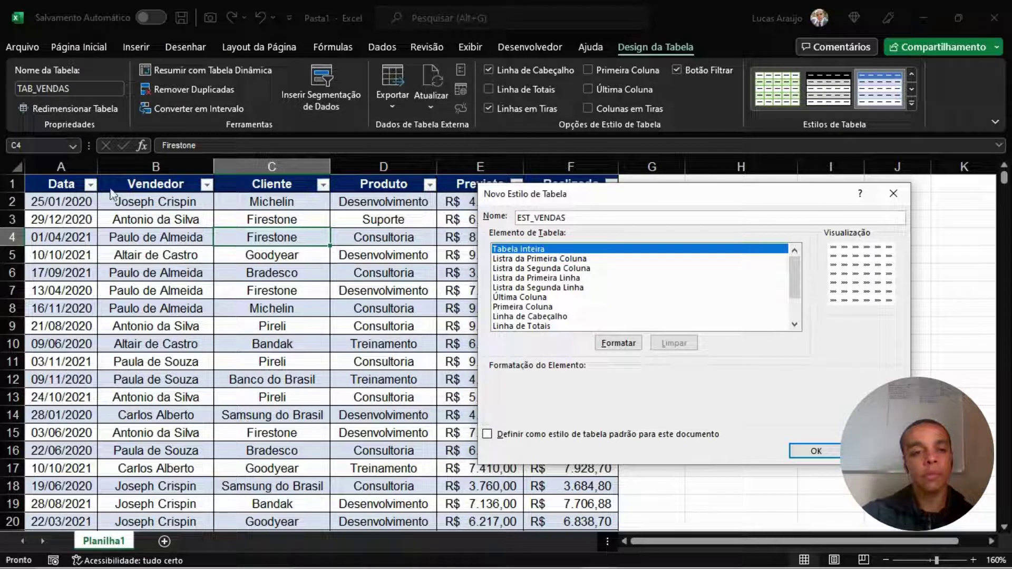
click(556, 259)
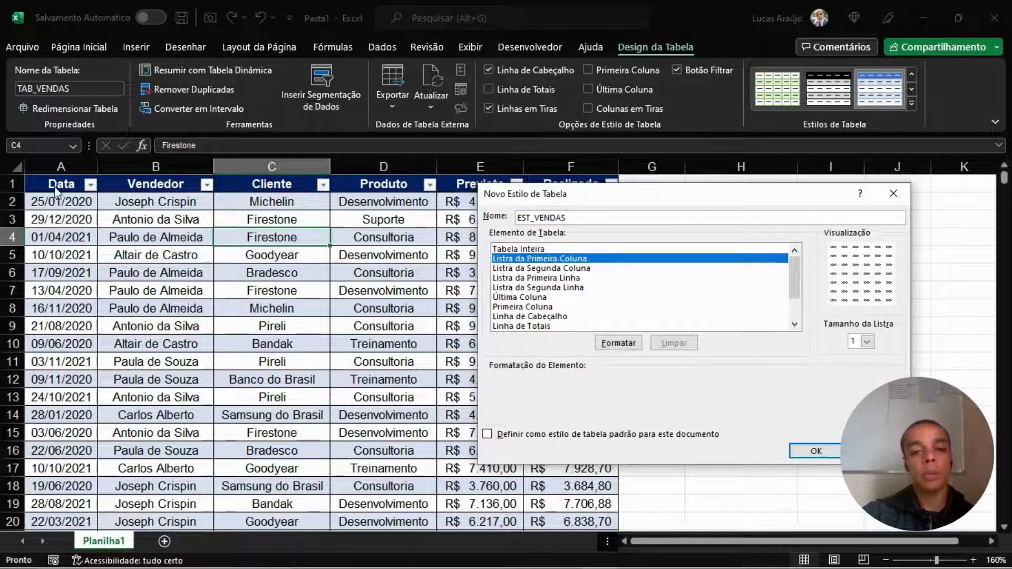
click(551, 269)
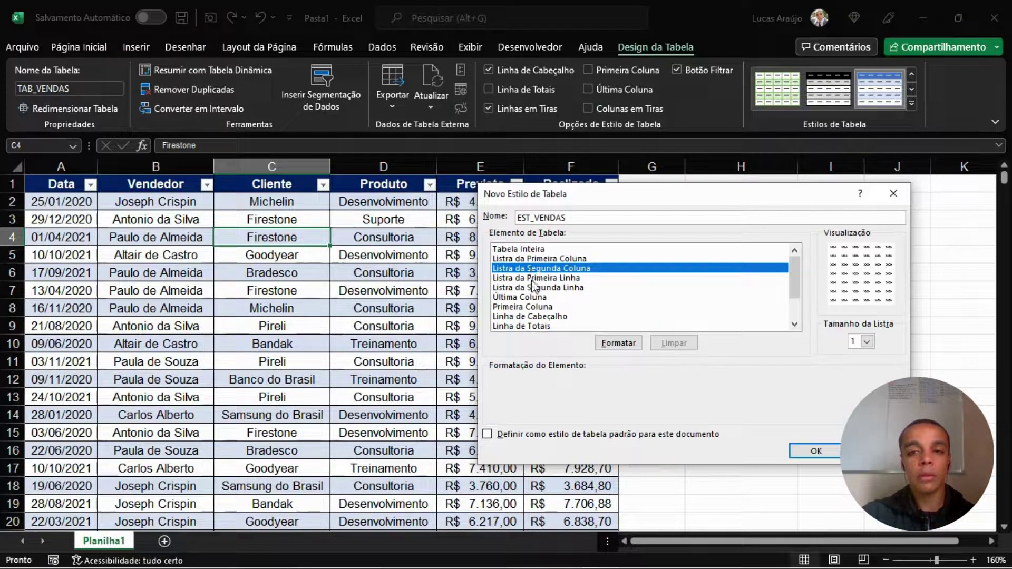
click(519, 278)
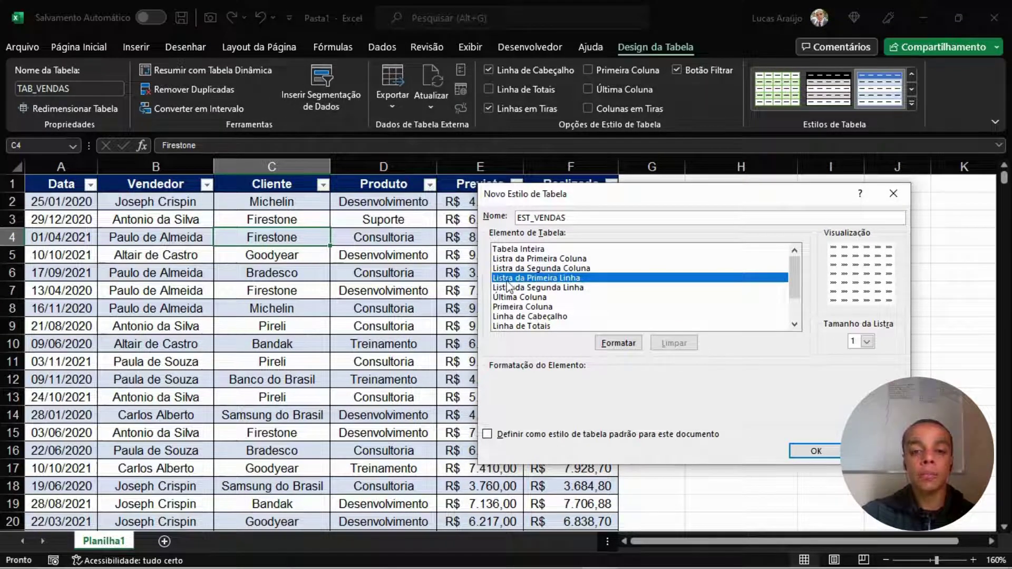
click(551, 290)
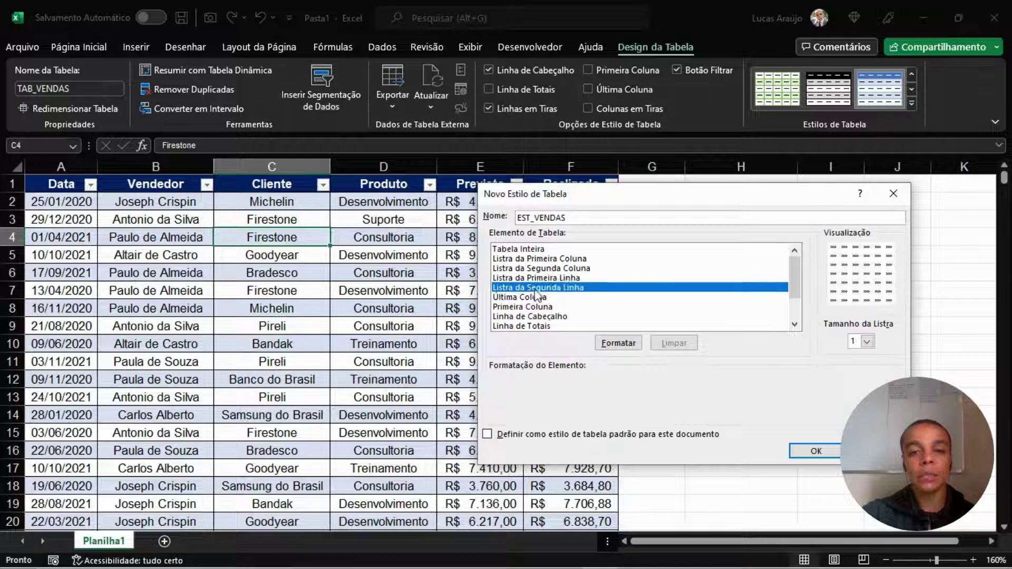
- Format the first row stripe (Listra da Primeira Linha) of the EST_VENDAS style with a white, bold font
click(566, 279)
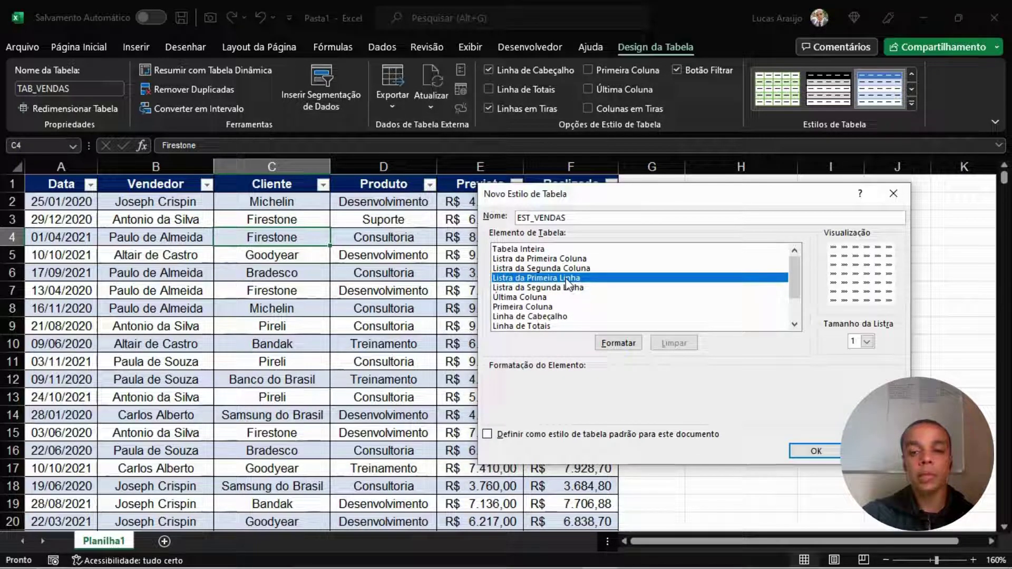
click(617, 344)
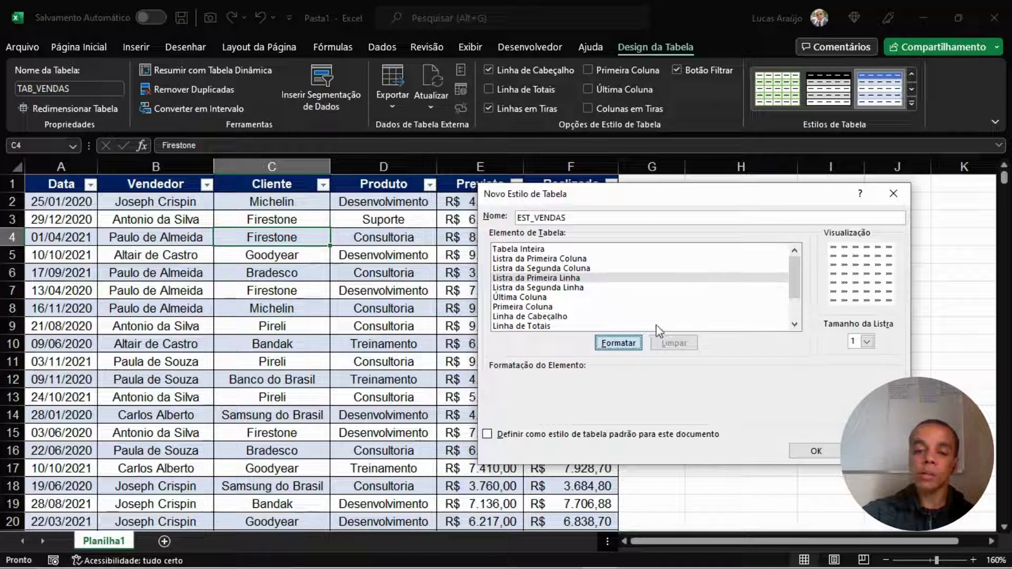
click(617, 346)
drag(554, 194, 697, 145)
drag(654, 155, 653, 154)
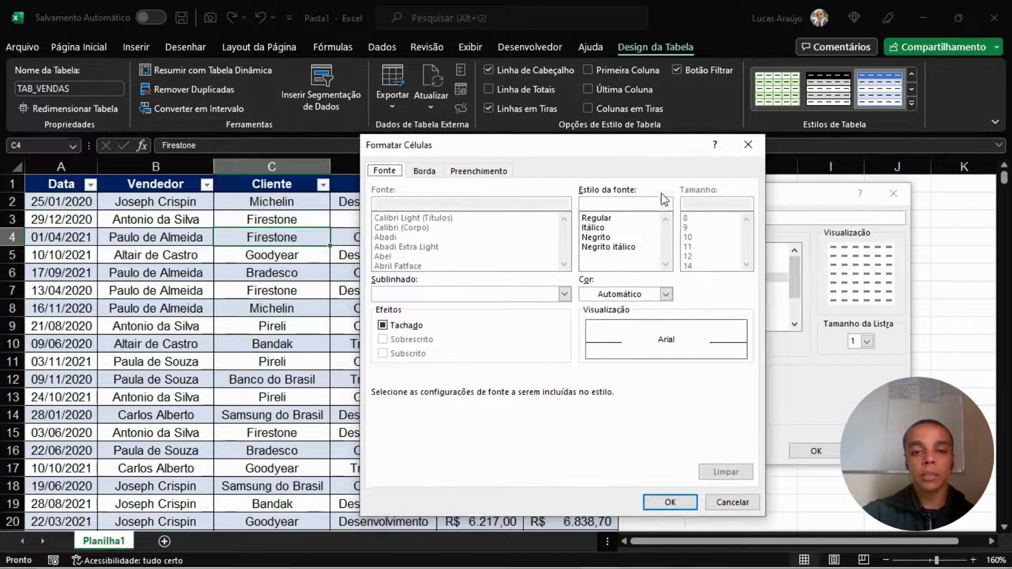
click(665, 295)
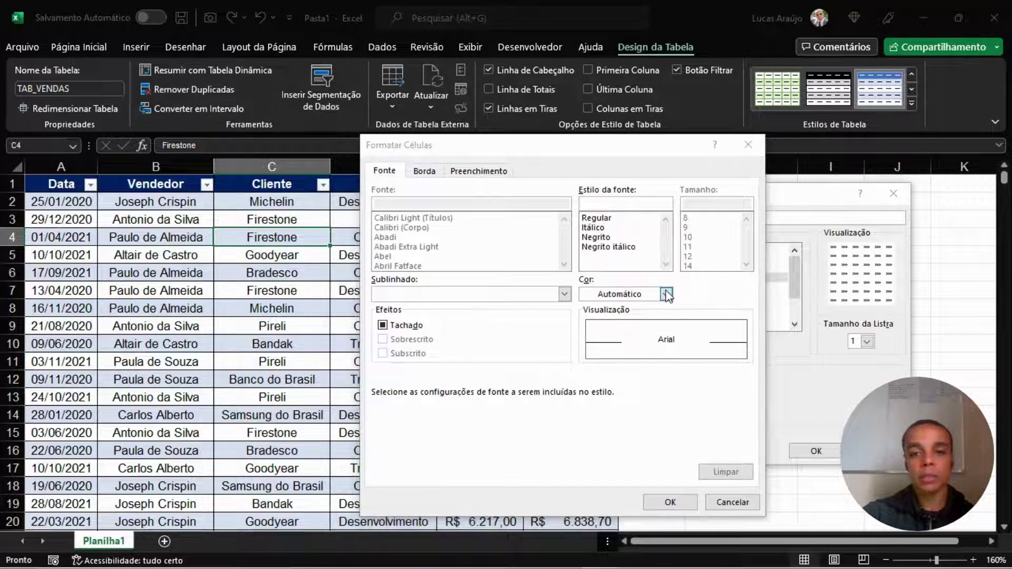
click(586, 353)
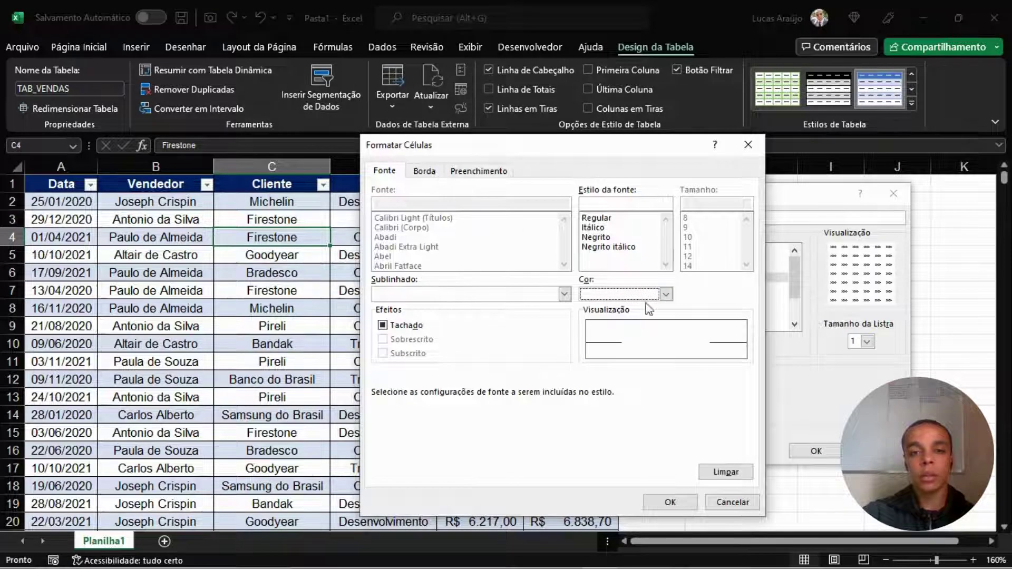
click(601, 238)
- Fill the first row stripe with dark blue and save the EST_VENDAS table style
click(494, 173)
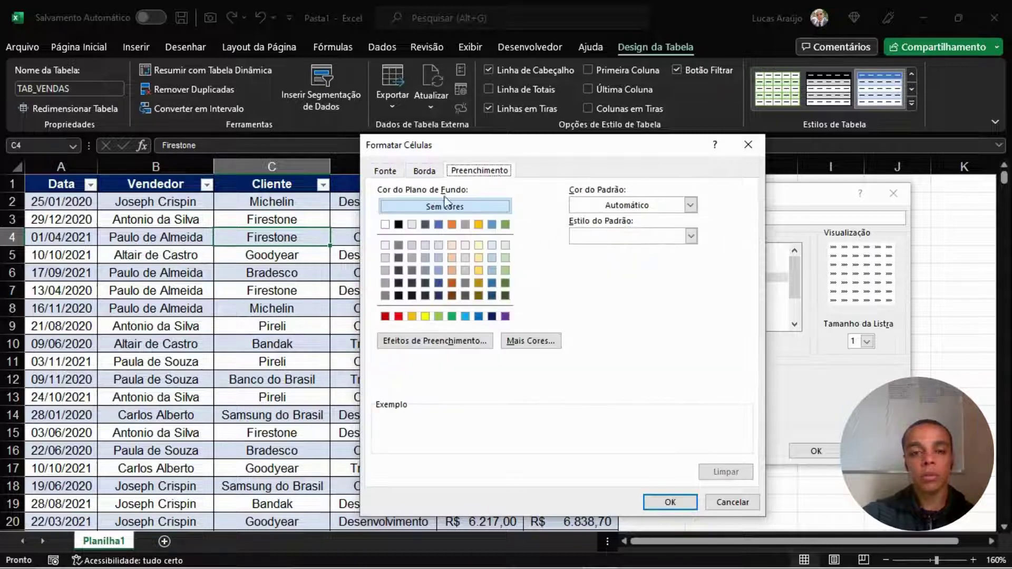
click(491, 316)
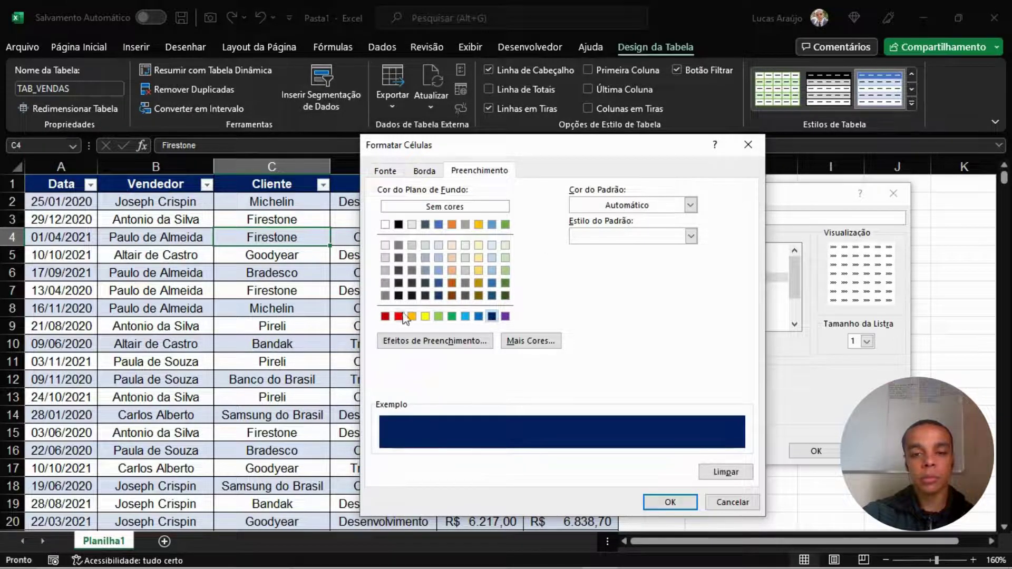
click(669, 503)
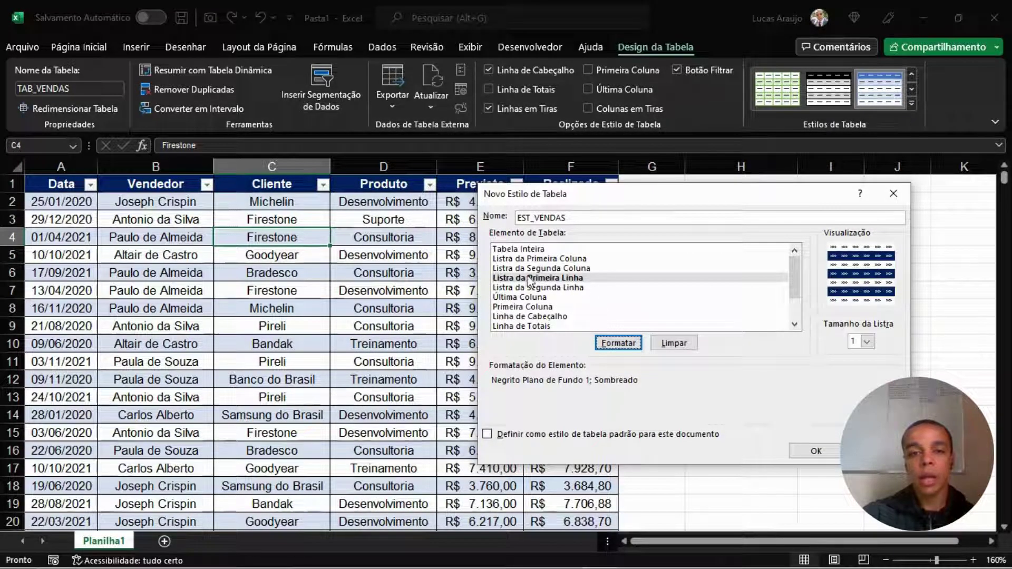
click(582, 288)
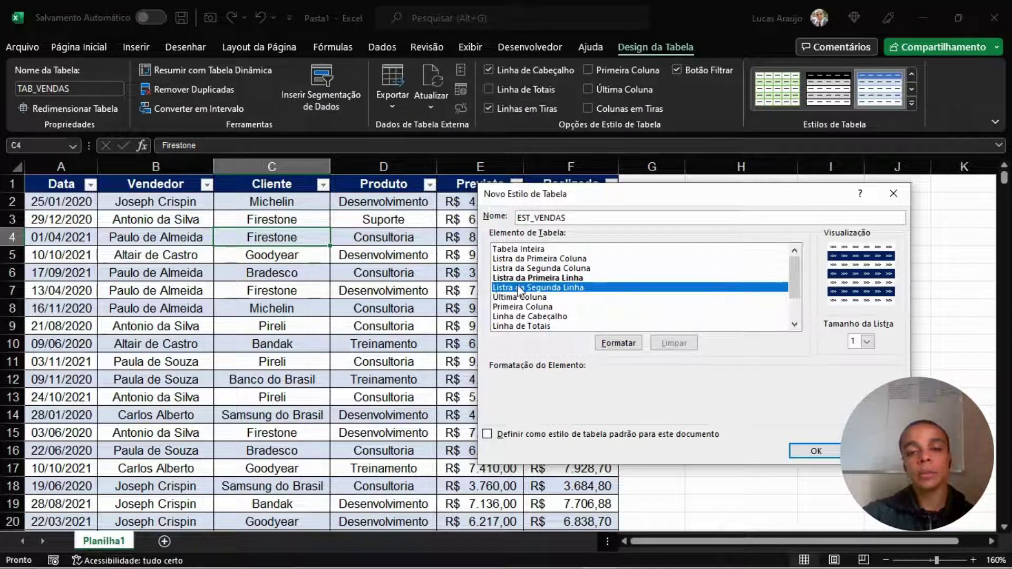
scroll(540, 299, down, 2)
scroll(544, 301, up, 2)
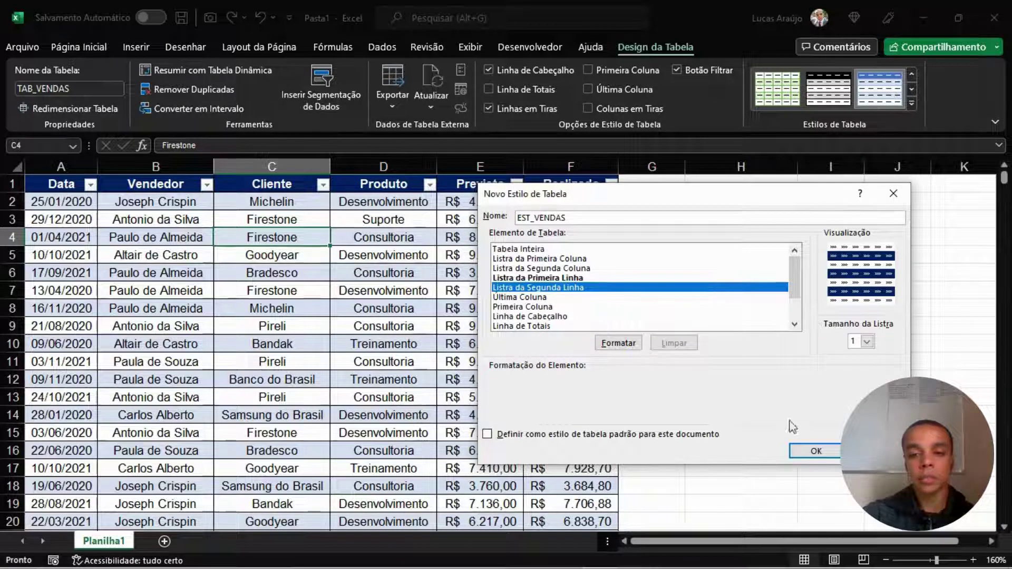
click(828, 450)
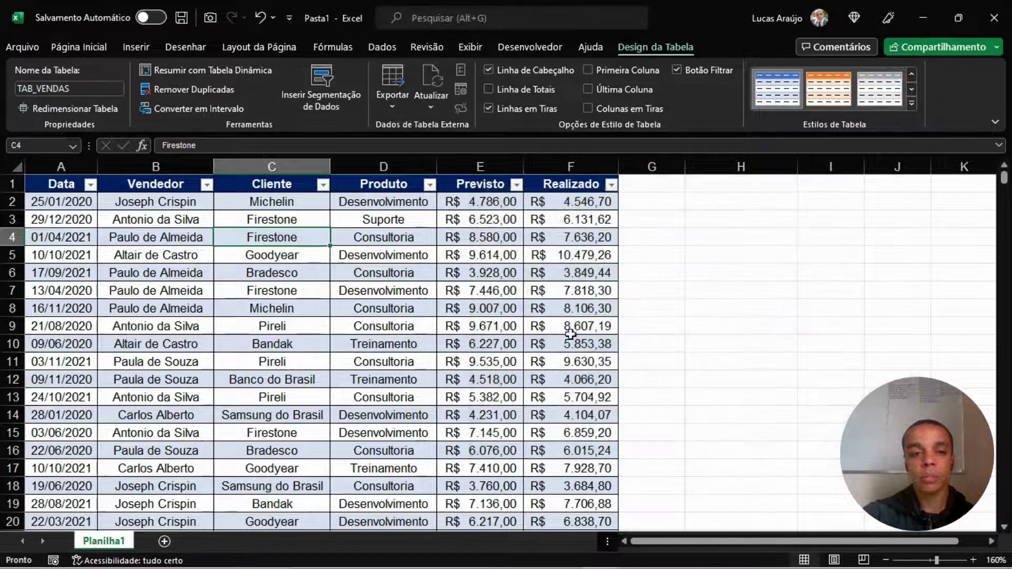
click(457, 308)
scroll(361, 323, down, 4)
scroll(343, 317, up, 4)
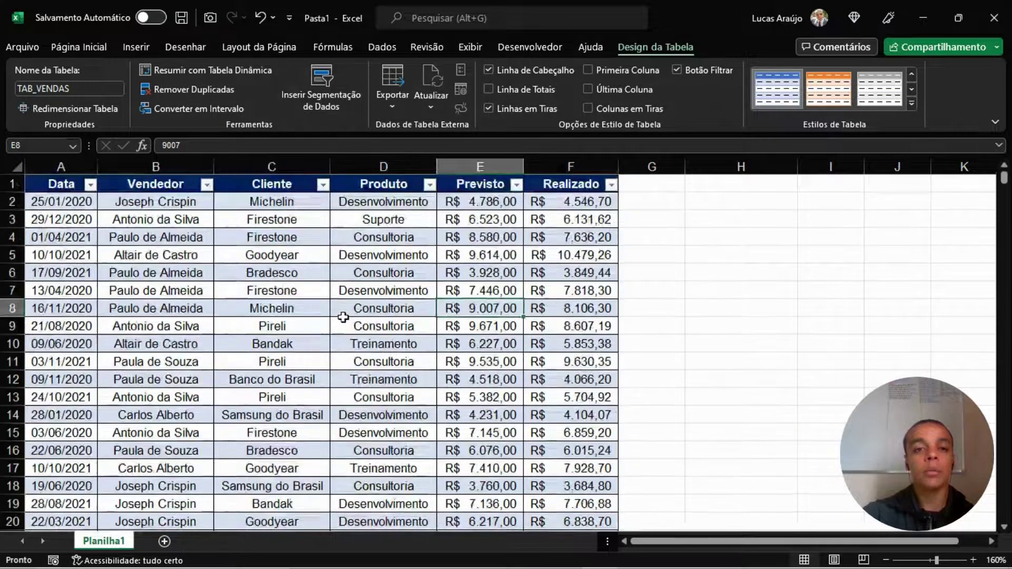
- Remove the manual fill colour from the table's header cells A1:F1
click(76, 189)
drag(62, 189, 580, 184)
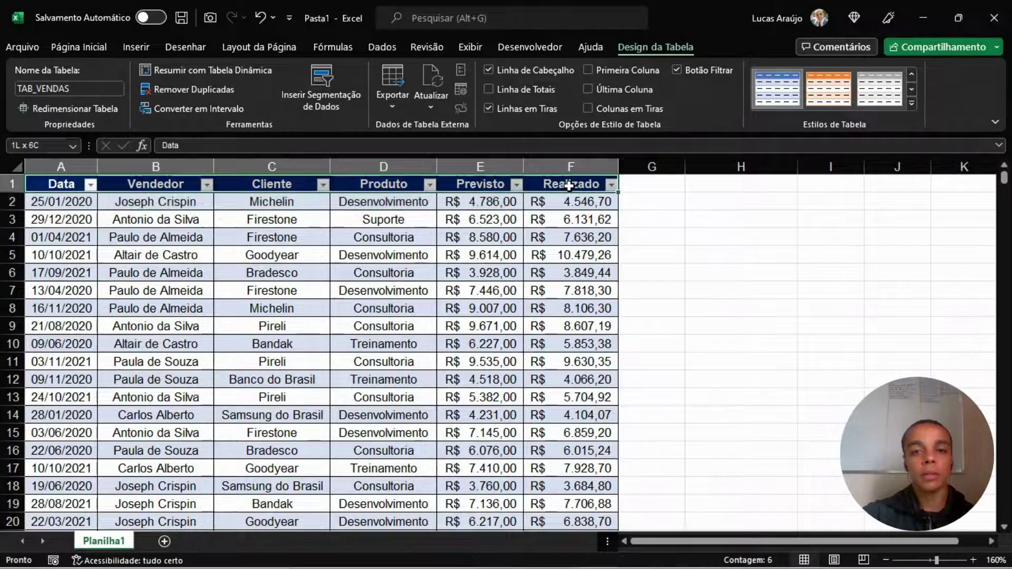
click(77, 47)
click(277, 99)
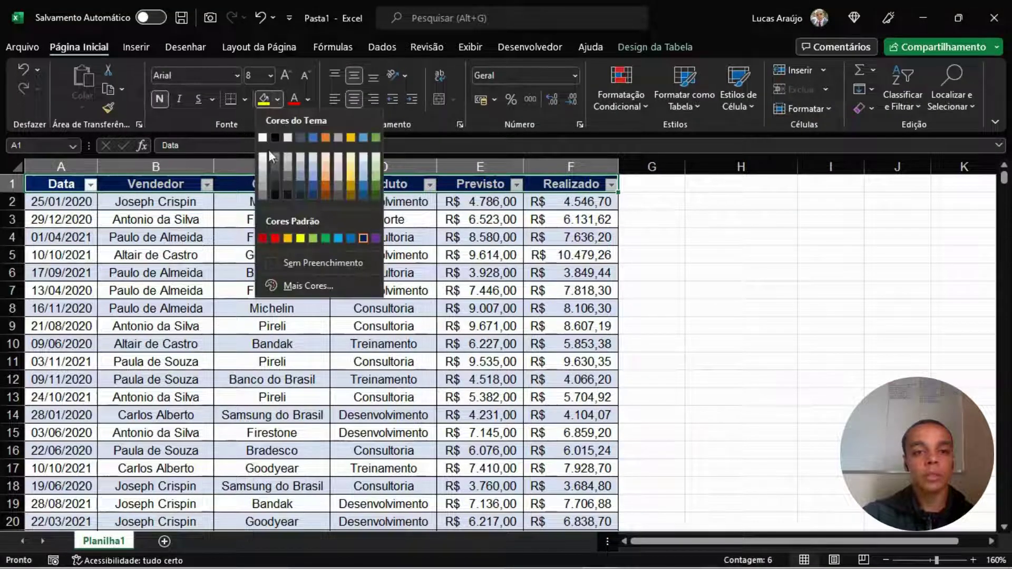
click(295, 262)
click(598, 236)
click(591, 184)
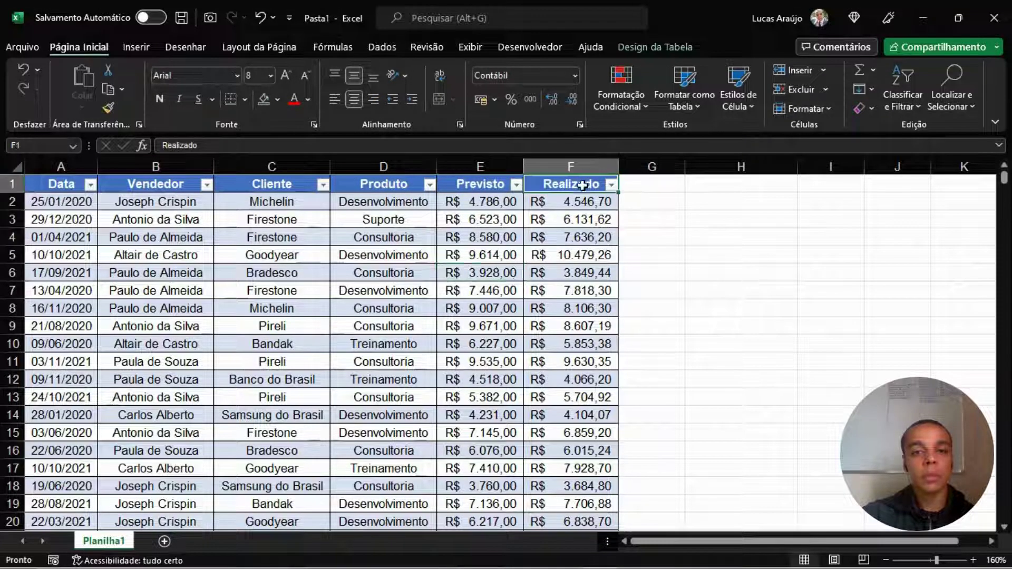
- Apply the custom EST_VENDAS style to the TAB_VENDAS table
click(35, 187)
click(422, 236)
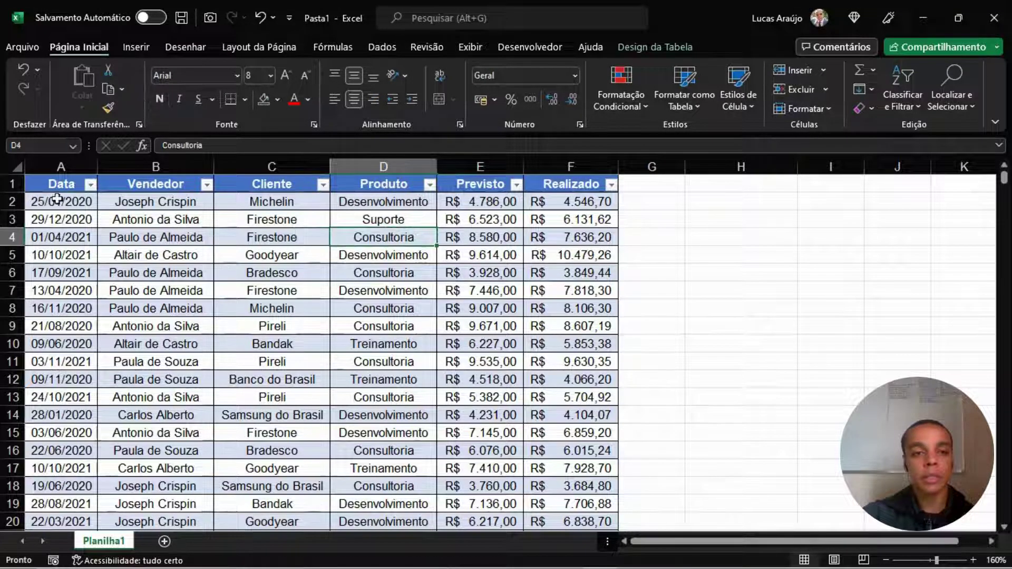
click(61, 183)
click(672, 46)
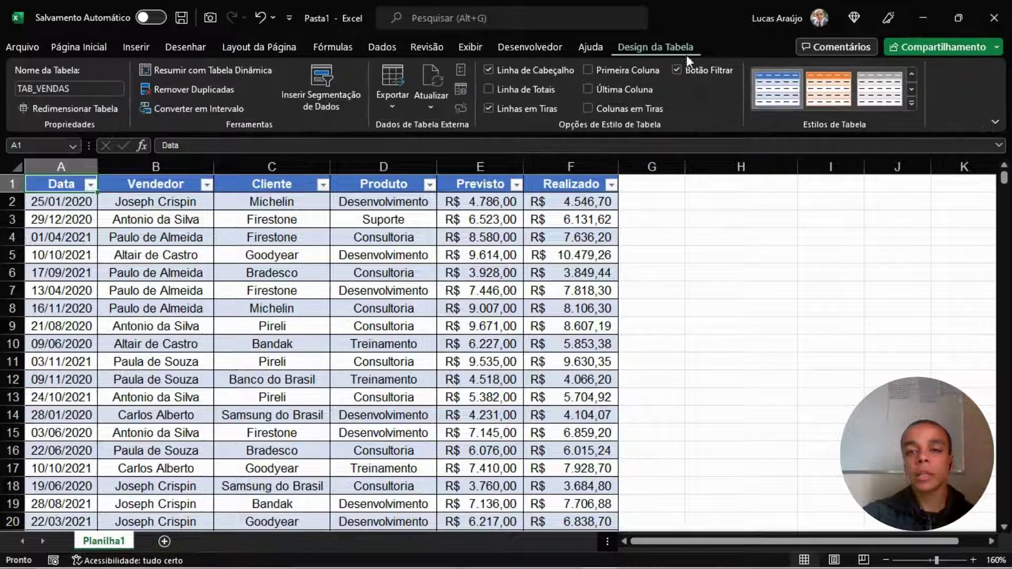
click(912, 104)
click(676, 108)
click(503, 220)
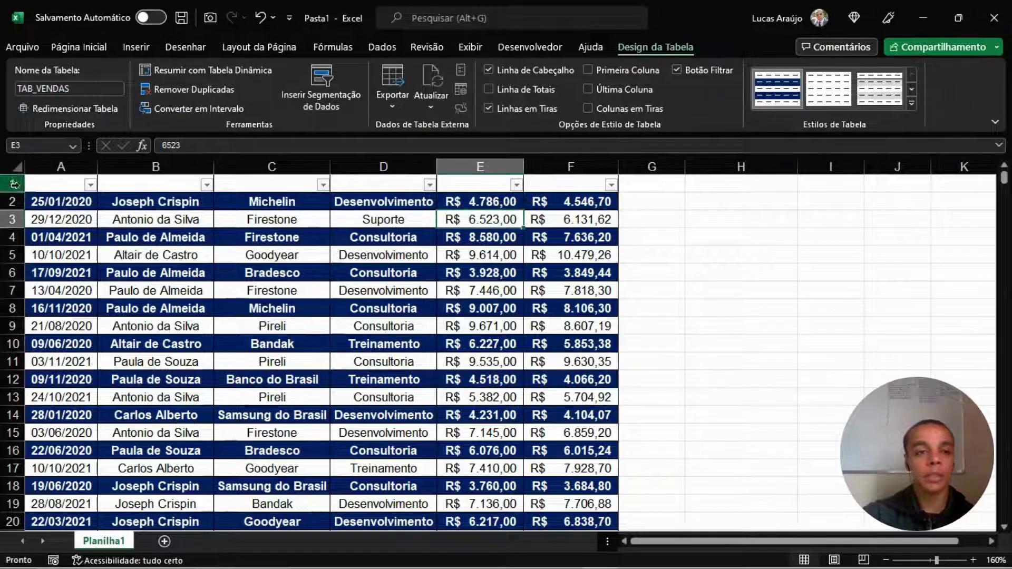
- Examine how the applied style formats the header cells and the alternating data rows of the sales table
click(43, 184)
click(109, 184)
click(283, 184)
click(375, 184)
click(470, 185)
click(561, 183)
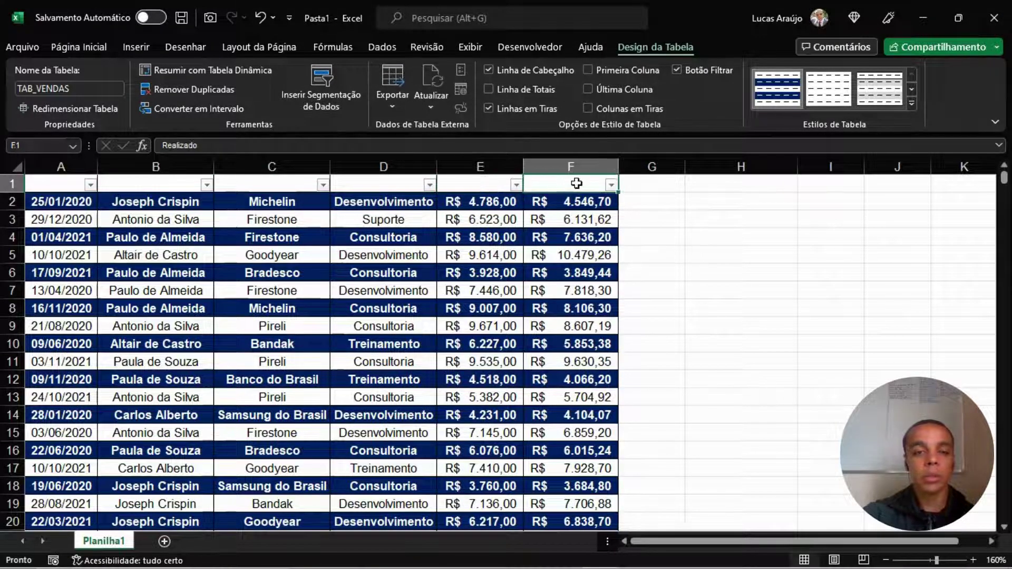
click(30, 202)
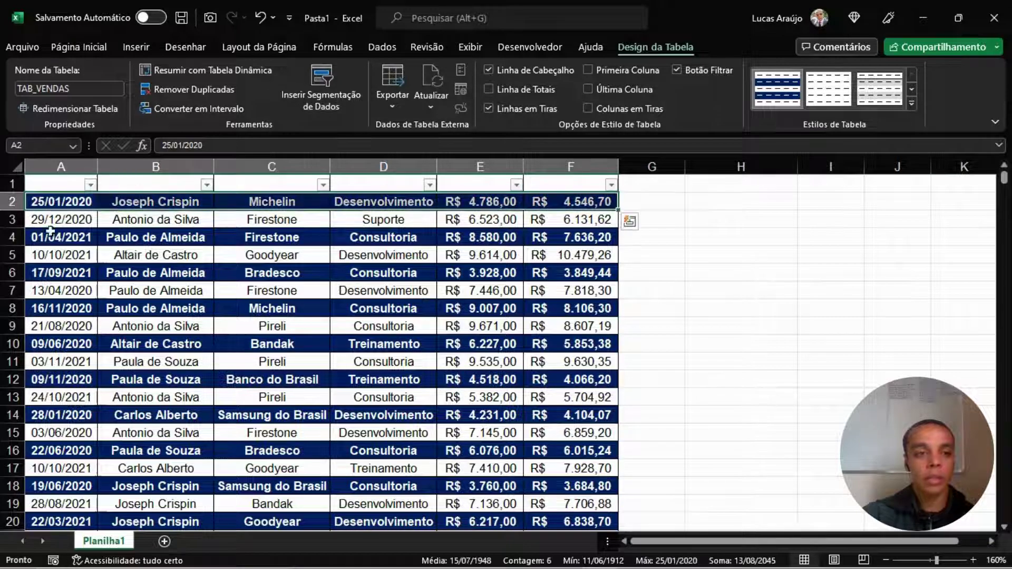
click(52, 237)
click(84, 255)
click(101, 272)
click(92, 309)
click(97, 343)
click(95, 380)
click(111, 415)
click(104, 452)
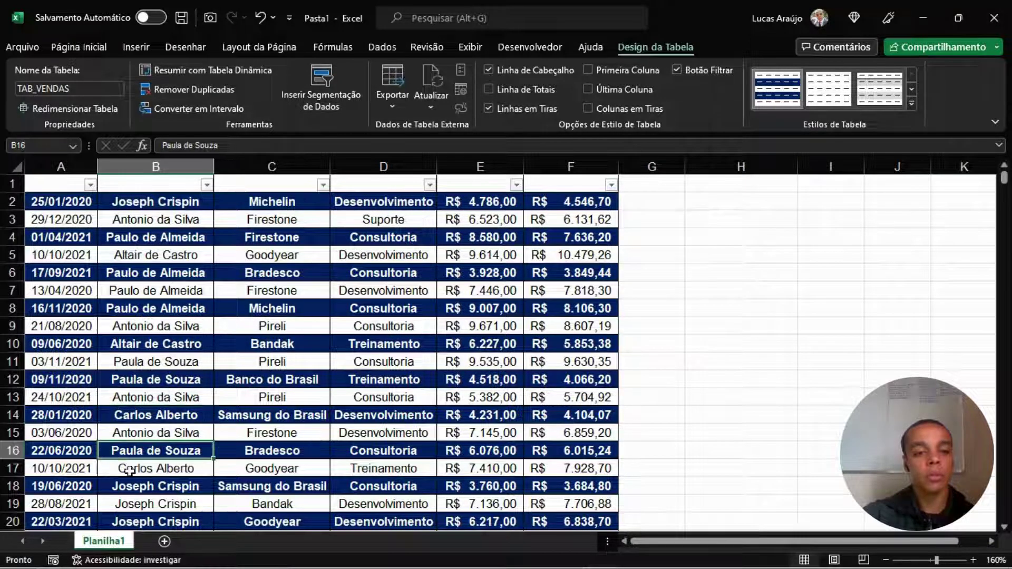
click(125, 486)
click(131, 519)
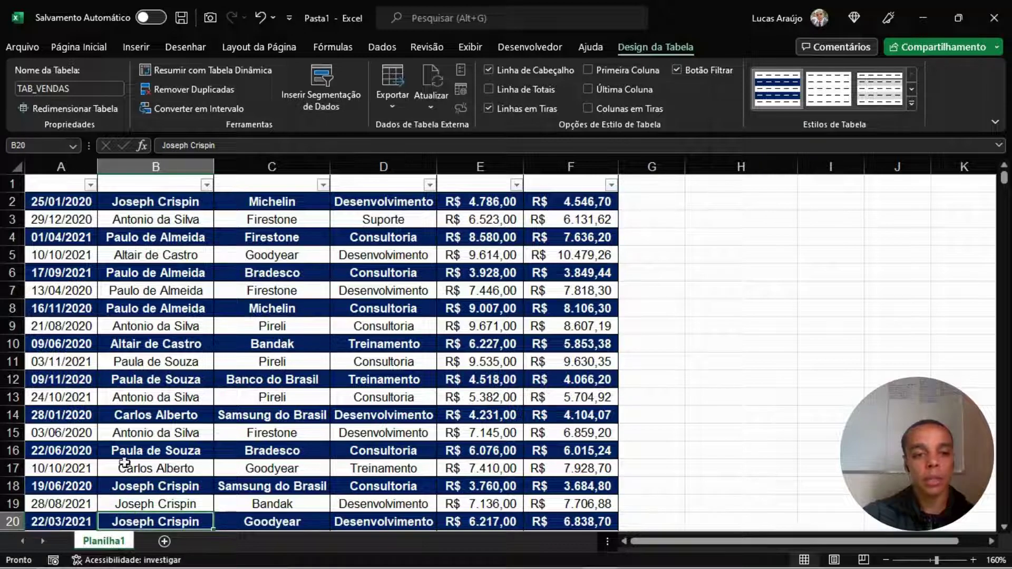
click(149, 205)
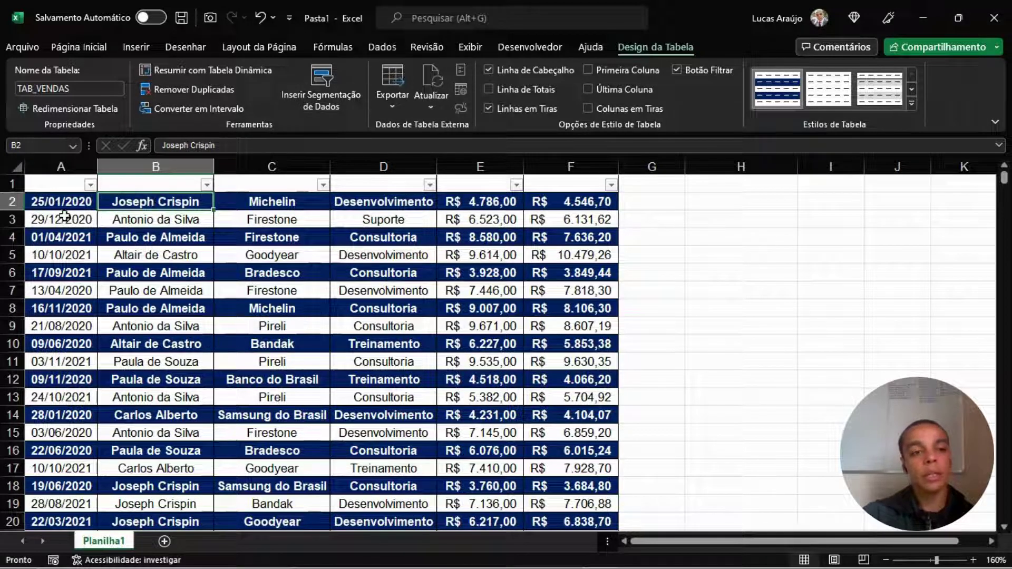
click(25, 217)
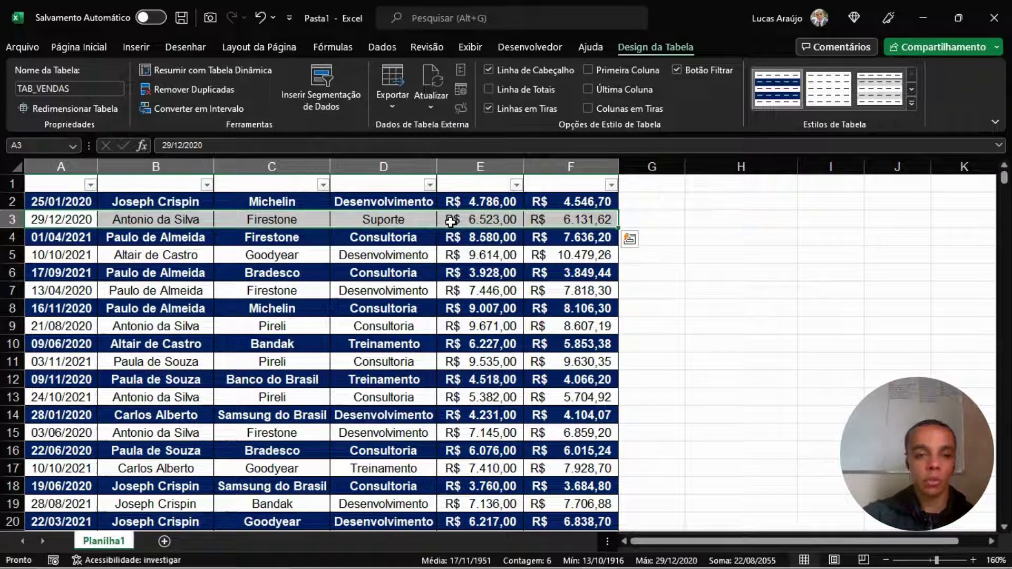
- Go through the table's columns A to F one by one to compare column stripes with row stripes
click(66, 168)
click(208, 169)
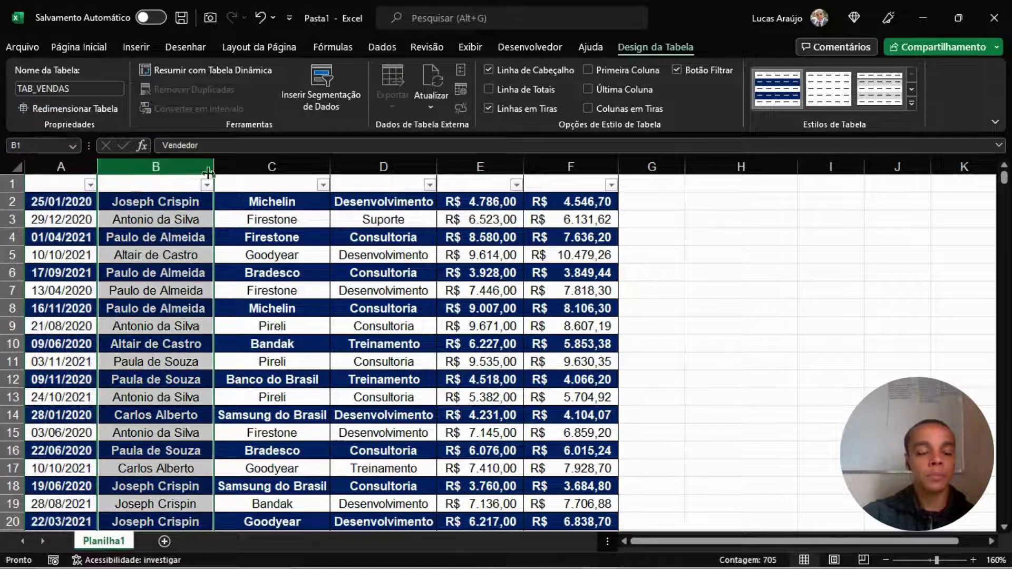
click(323, 167)
click(431, 168)
click(519, 167)
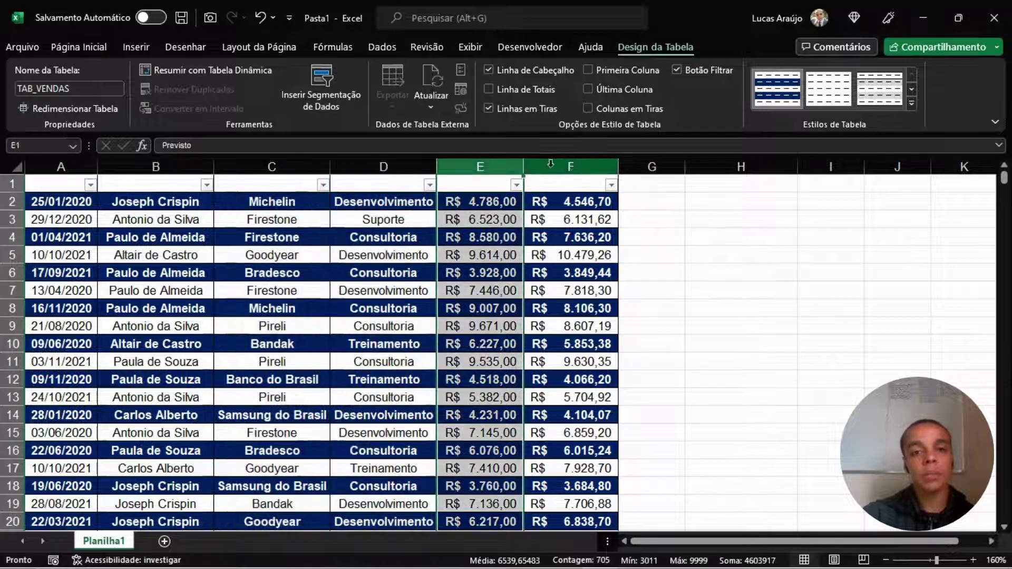
click(532, 166)
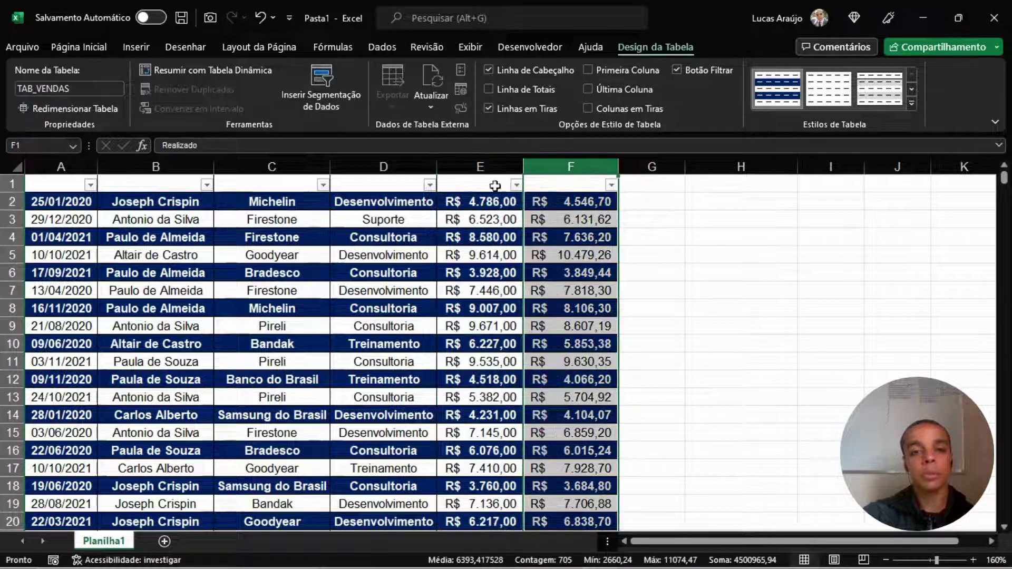
click(64, 166)
click(158, 166)
click(283, 167)
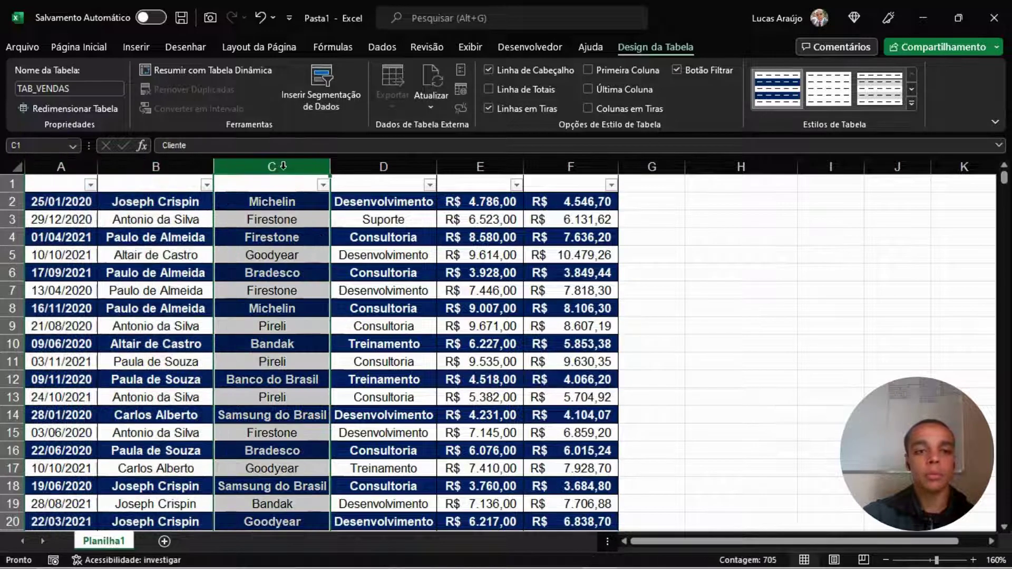
- Switch the TAB_VENDAS table from the custom style to the plain, unstriped style that comes first among the light (Clara) styles
click(382, 161)
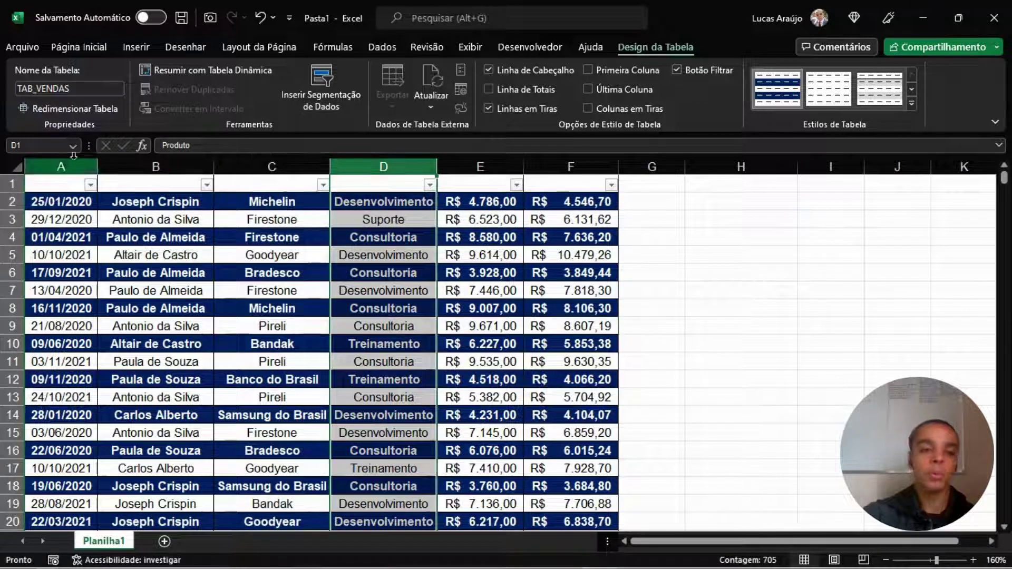
click(911, 103)
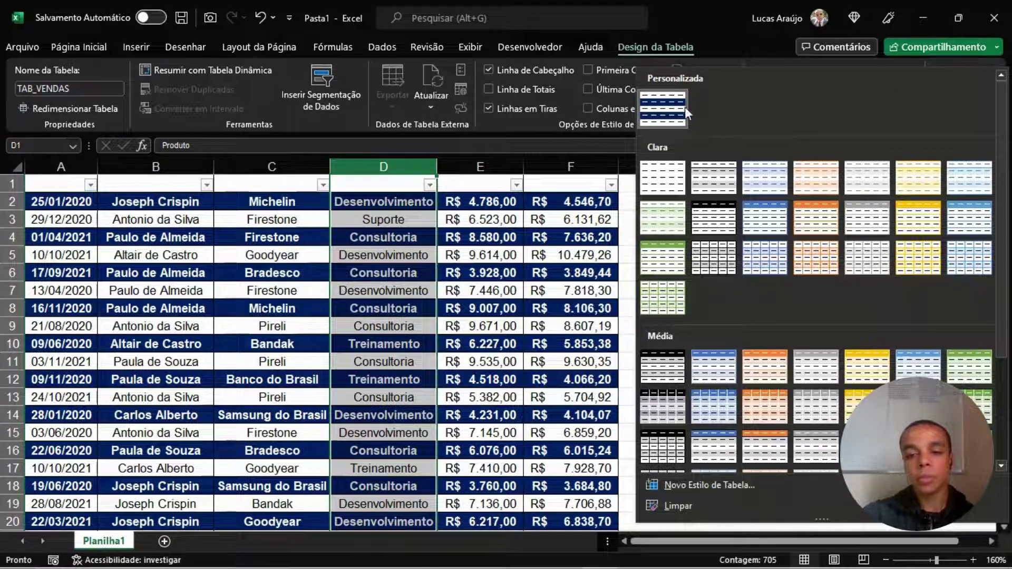
click(670, 105)
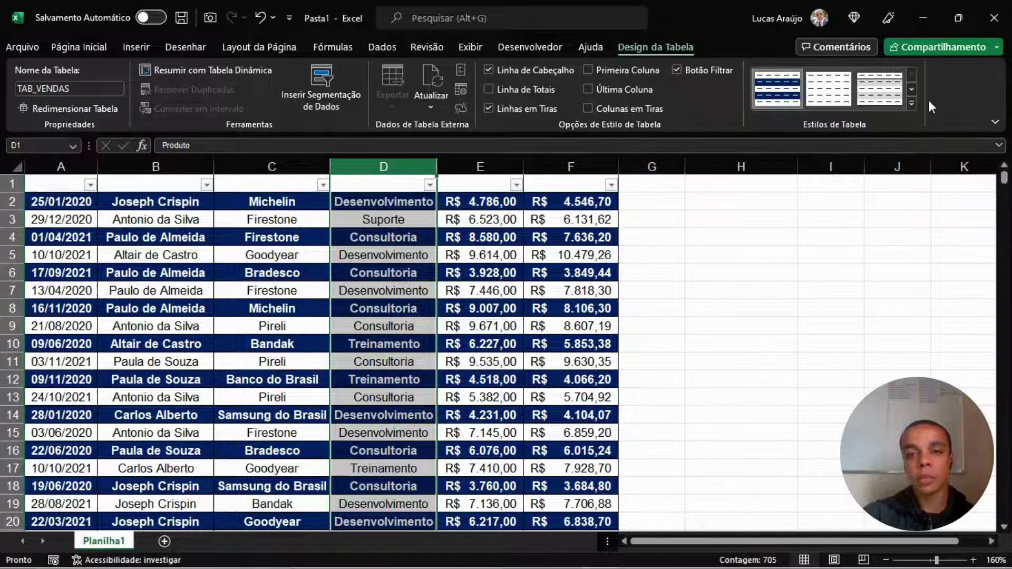
click(911, 103)
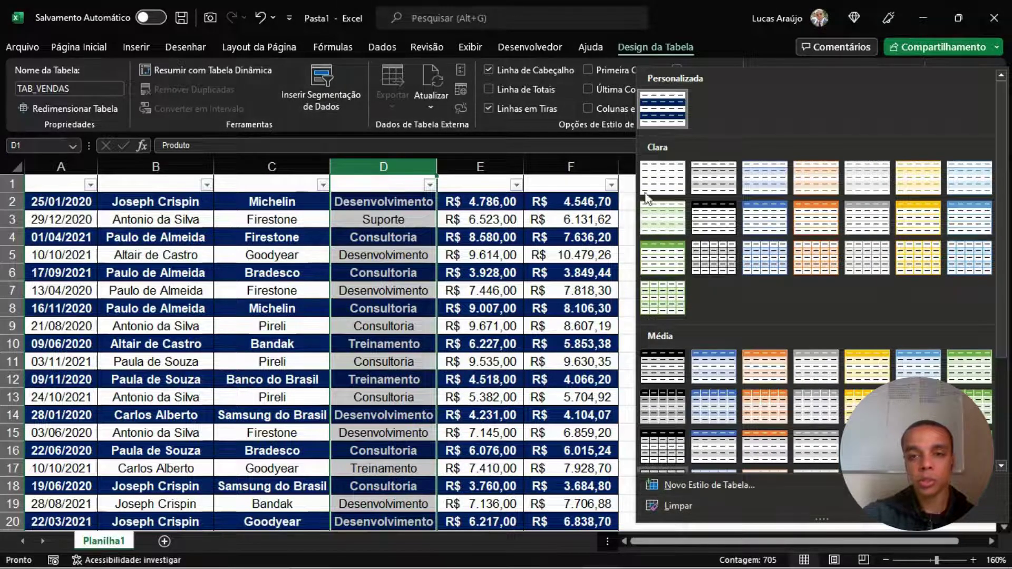
key(Escape)
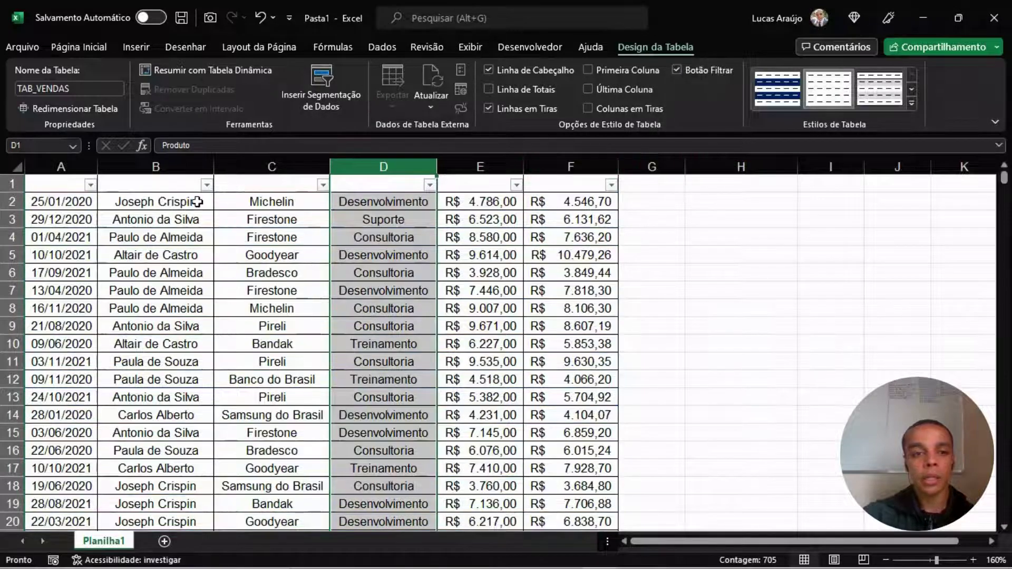
- Fill the table's header cells A1:F1 with the standard dark blue colour
drag(65, 187, 548, 185)
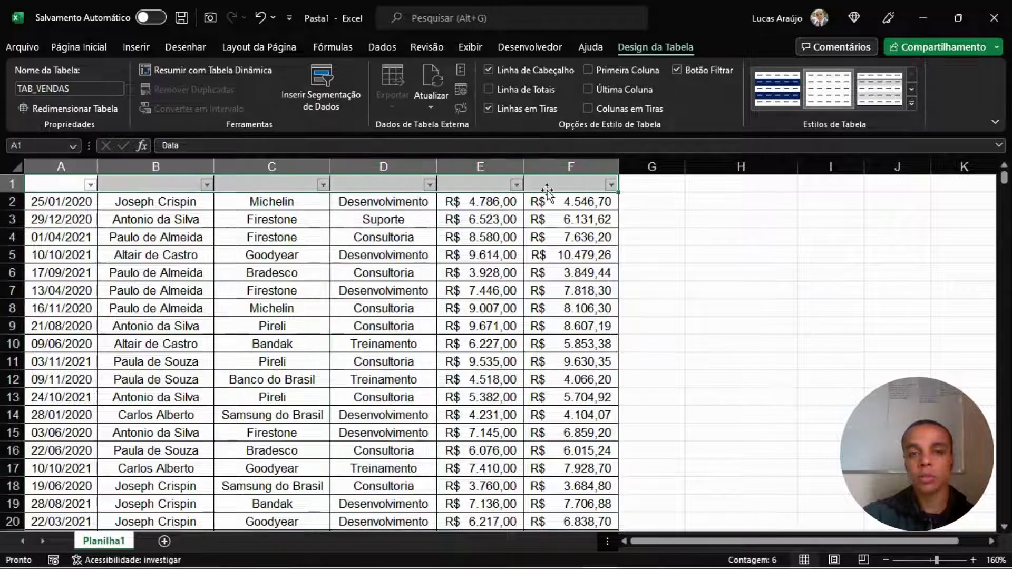
click(77, 45)
click(281, 99)
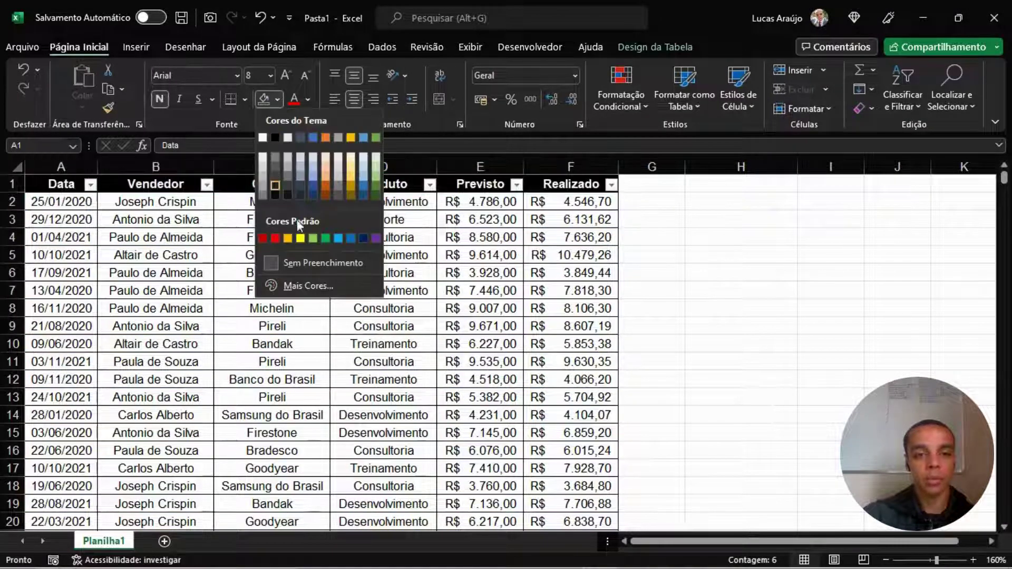
click(367, 237)
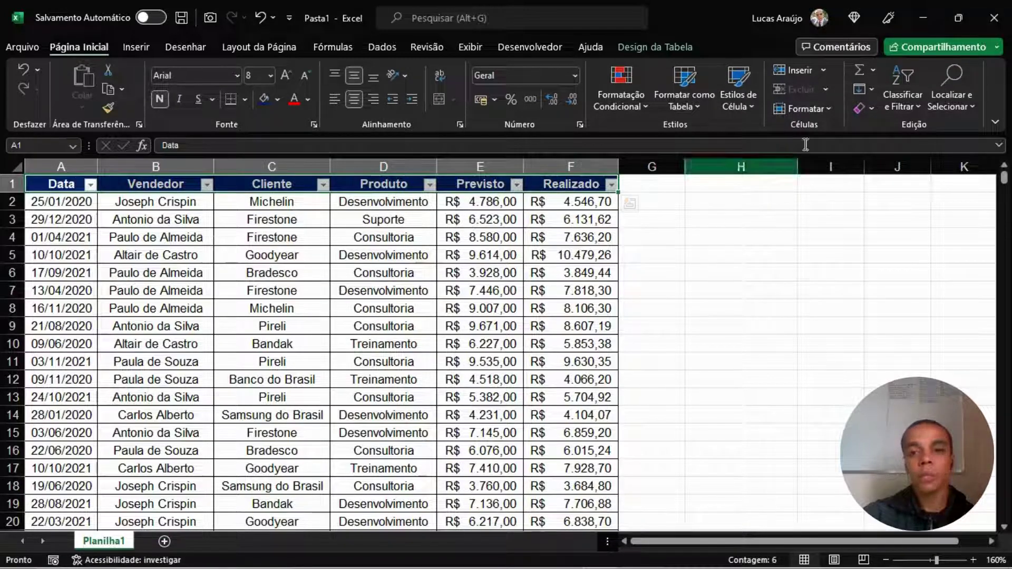
click(266, 285)
click(157, 267)
click(156, 232)
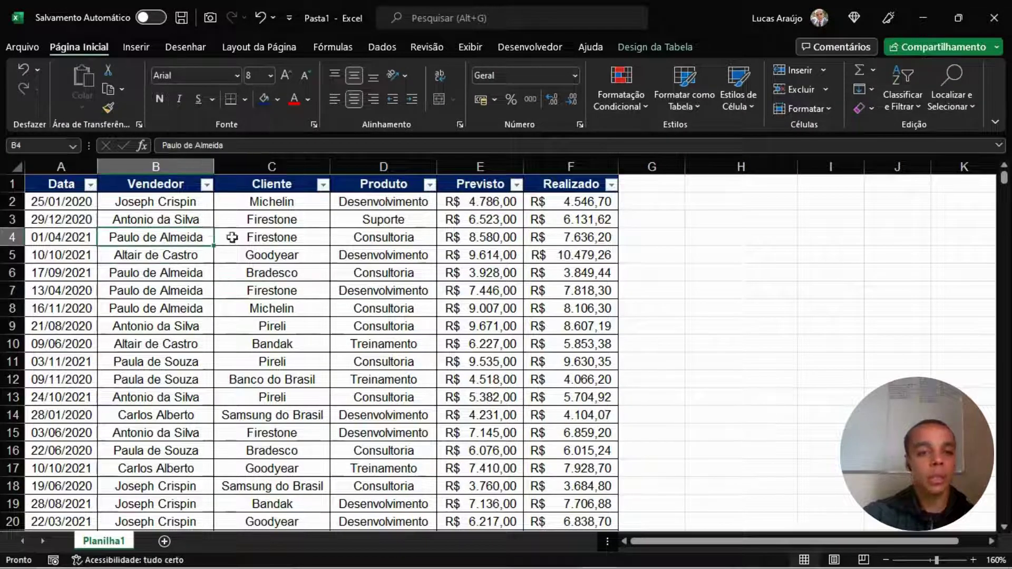
click(386, 251)
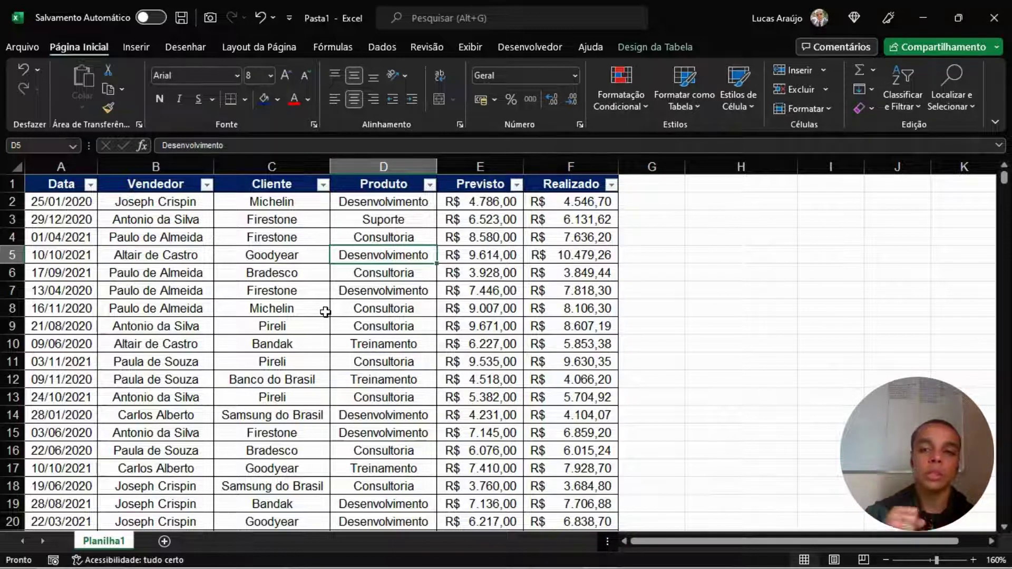
- Turn the table's header row (Linha de Cabeçalho) off and on repeatedly to compare, leaving it enabled
click(659, 47)
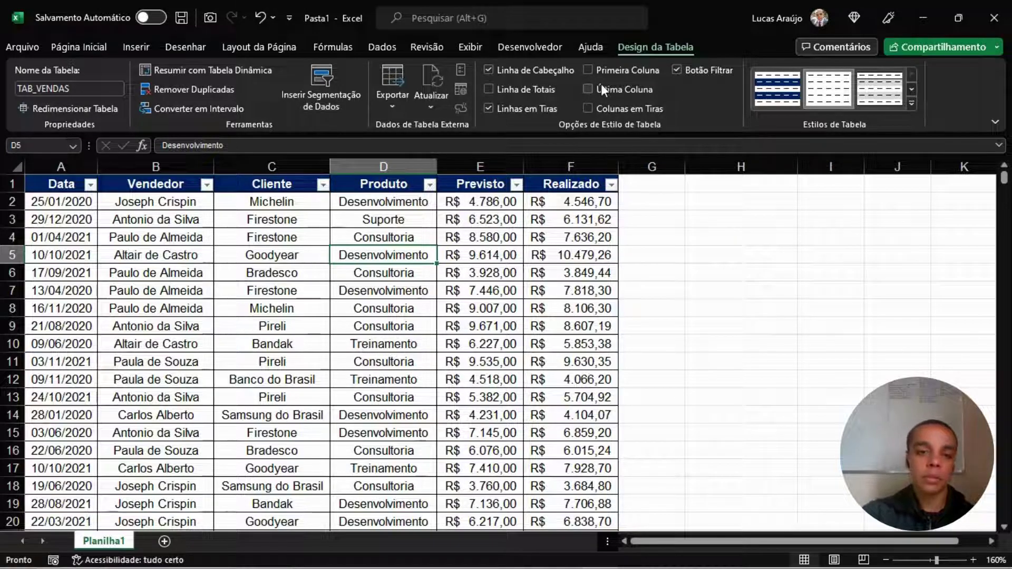
click(505, 71)
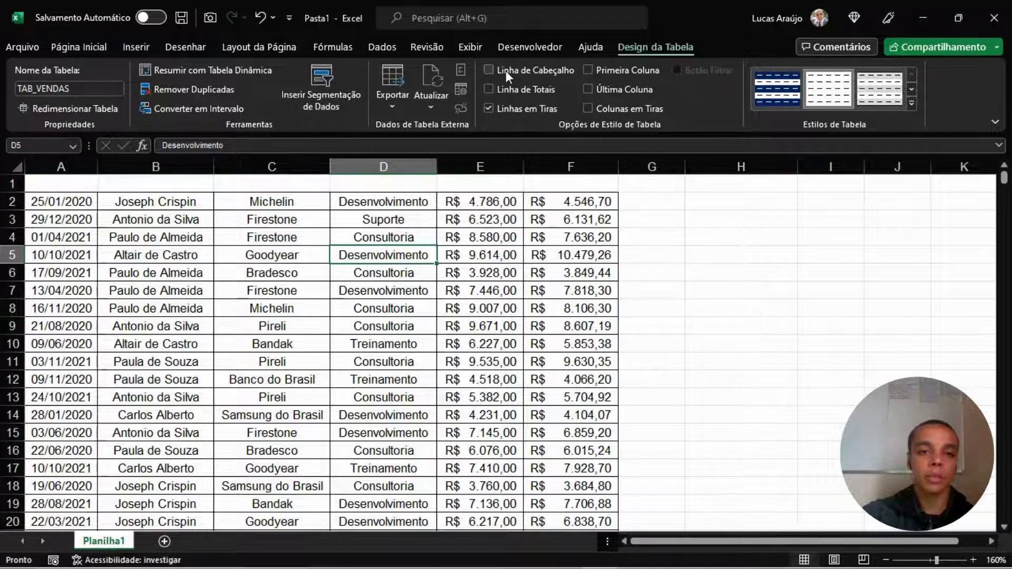
click(485, 71)
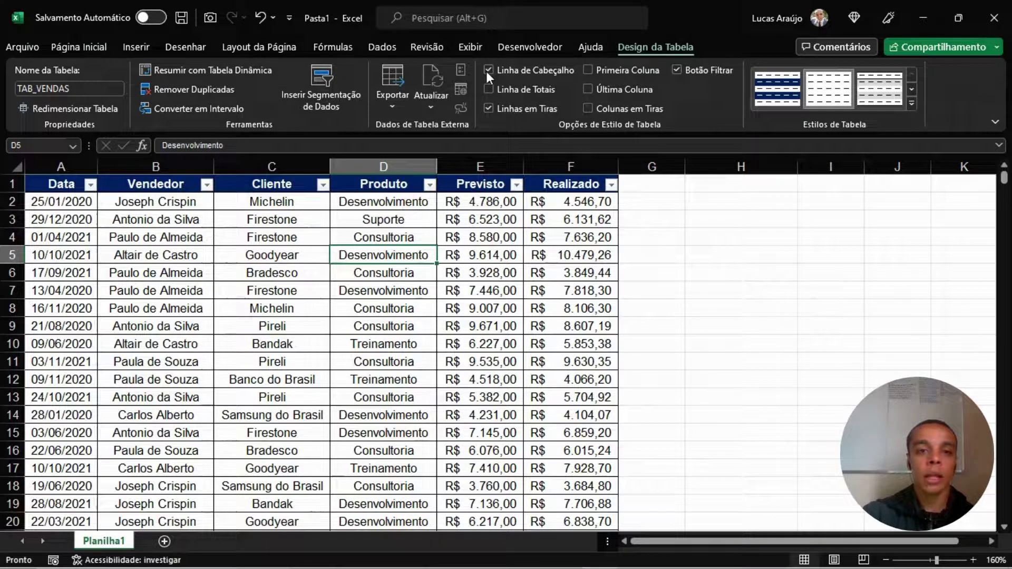
click(486, 71)
click(486, 71)
click(486, 71)
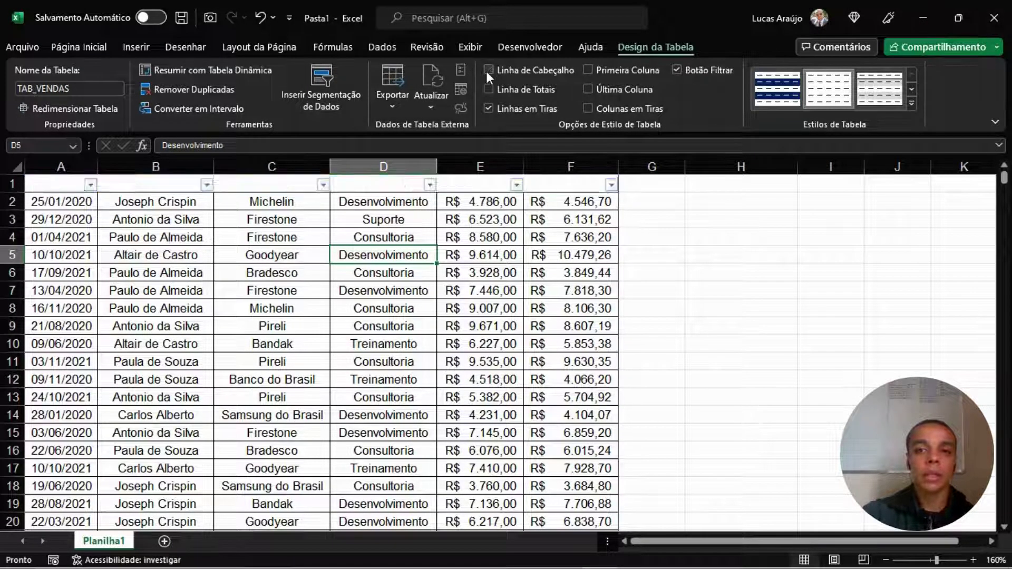
click(486, 71)
click(486, 72)
click(486, 71)
- Toggle the filter buttons (Botão Filtrar) and the Primeira Coluna option, leaving the filter buttons on and Primeira Coluna off
click(676, 70)
click(676, 70)
click(675, 68)
click(675, 68)
click(675, 68)
click(675, 68)
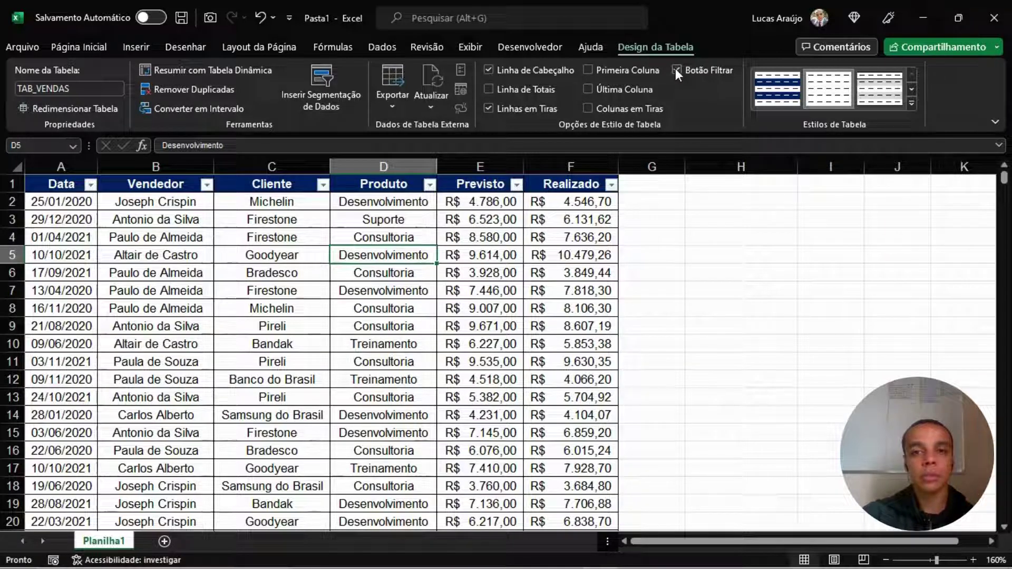
click(587, 68)
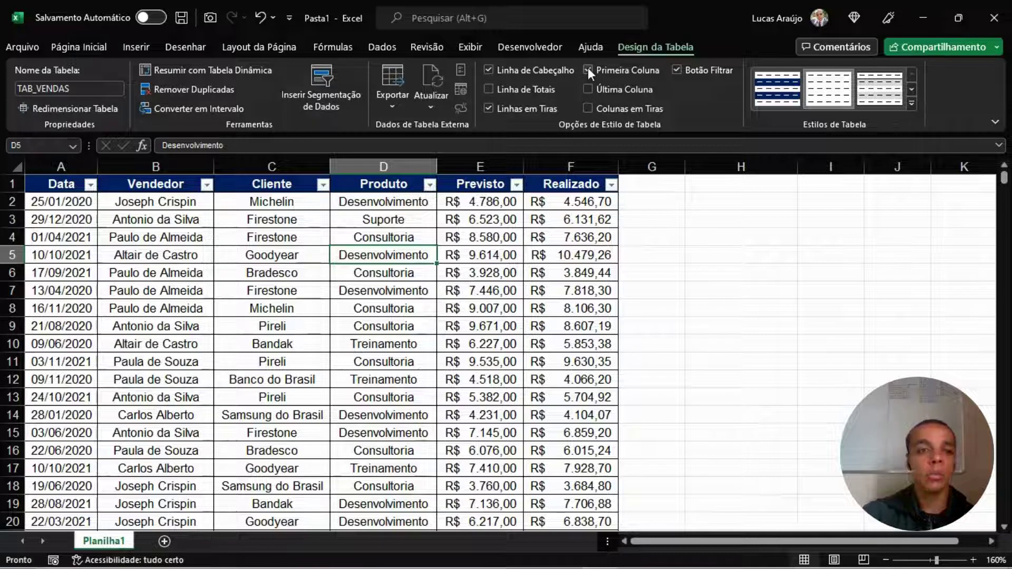
click(588, 69)
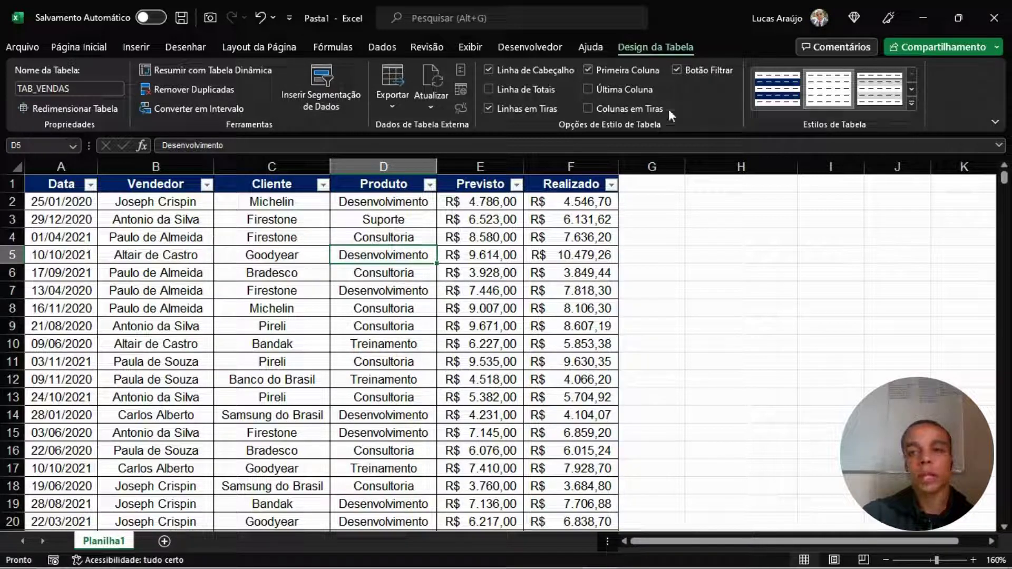
- Autofit the Realizado column to the total's width while temporarily displaying the table's totals row
click(487, 89)
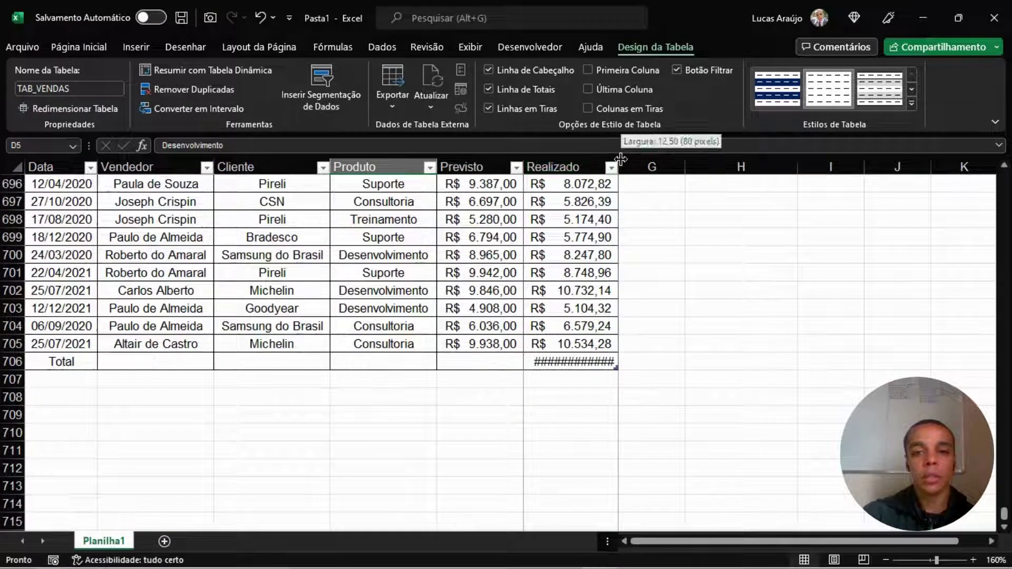
double_click(616, 164)
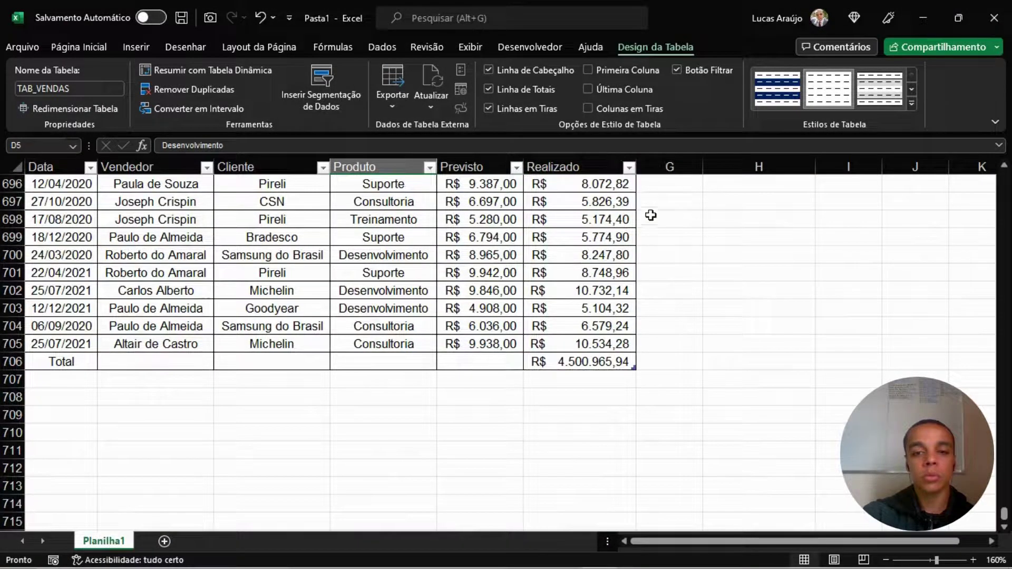
click(540, 88)
click(542, 91)
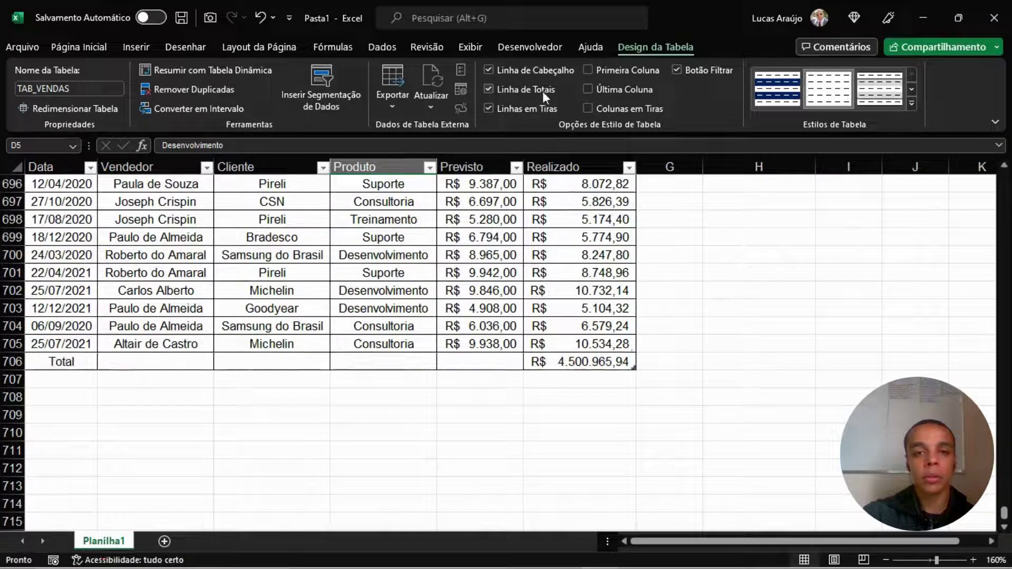
click(542, 91)
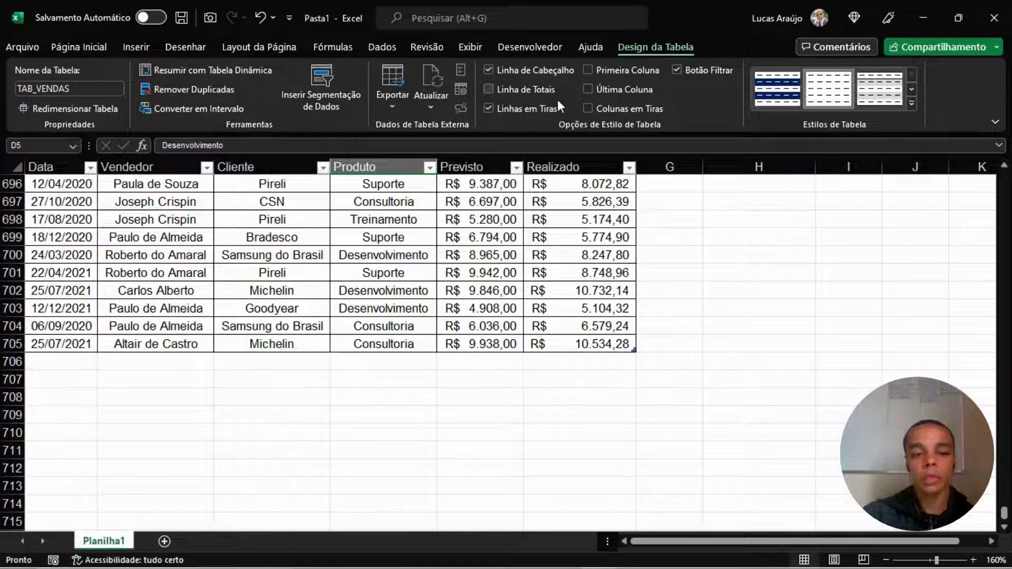
- Toggle the Última Coluna and Linhas em Tiras options, leaving Última Coluna off and Linhas em Tiras on
click(603, 90)
click(603, 90)
click(609, 85)
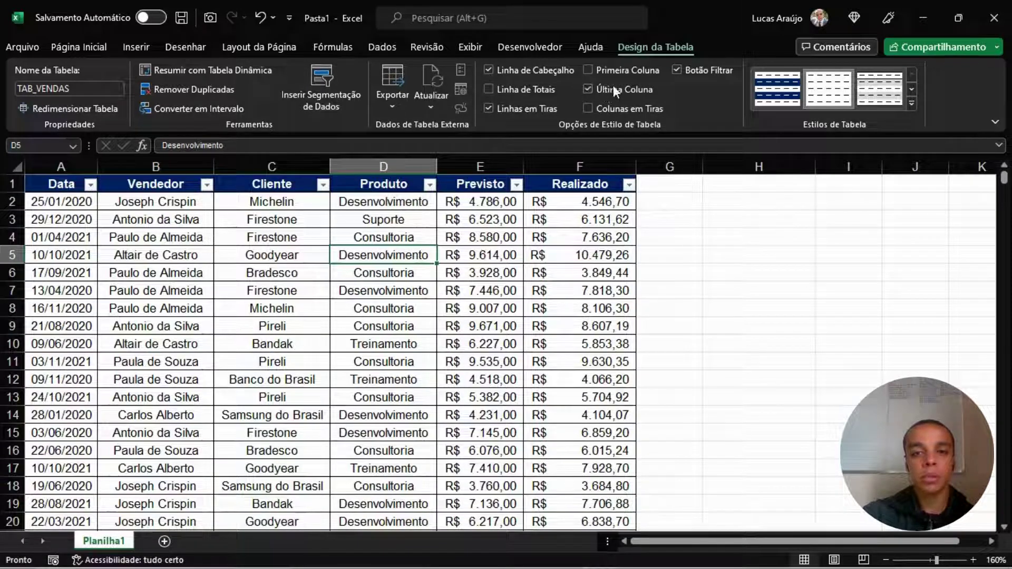
click(523, 109)
click(526, 109)
click(525, 109)
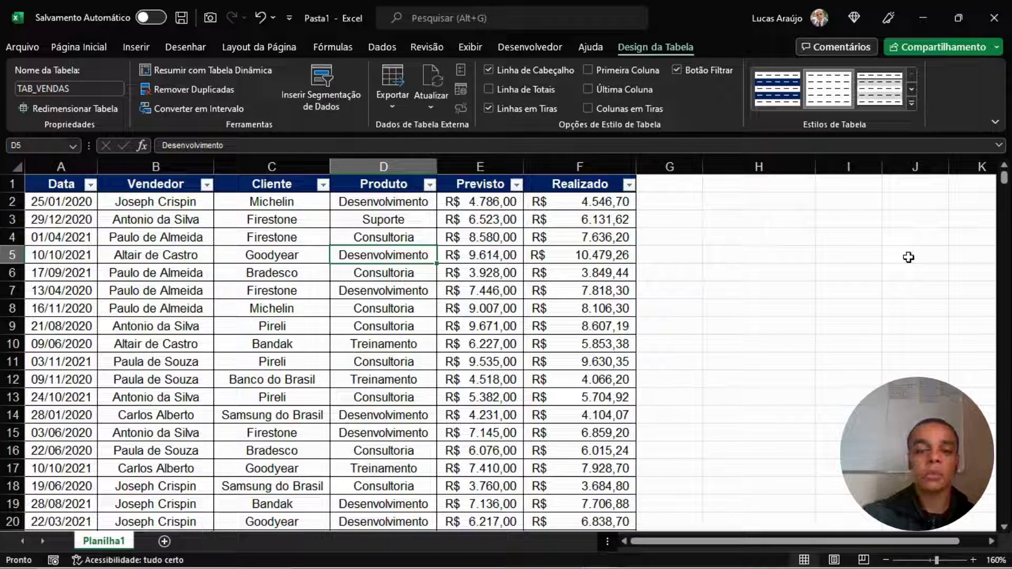
- Examine the values in the table's Realizado and Previsto columns
click(590, 187)
click(596, 235)
click(597, 311)
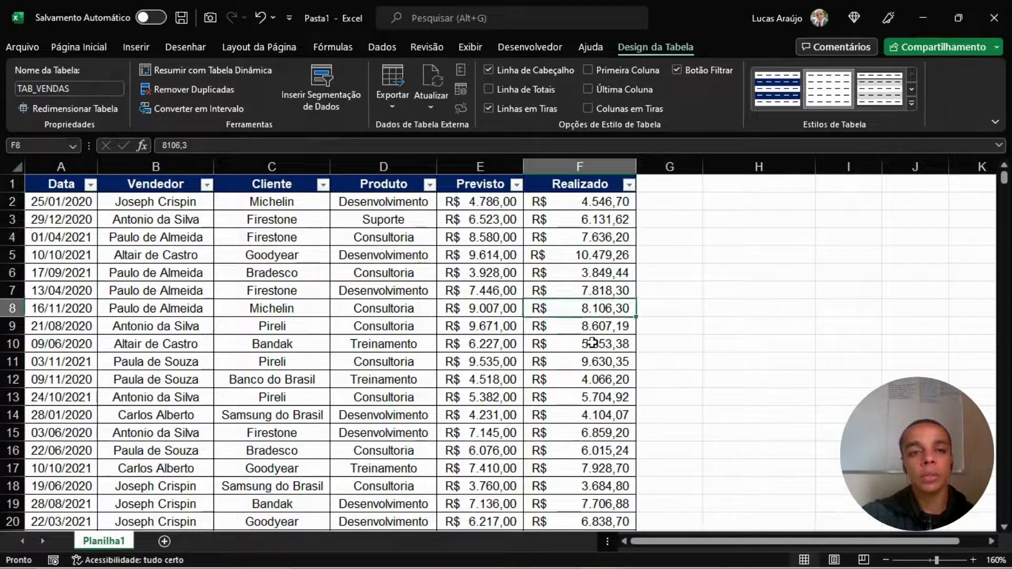
click(585, 381)
click(482, 166)
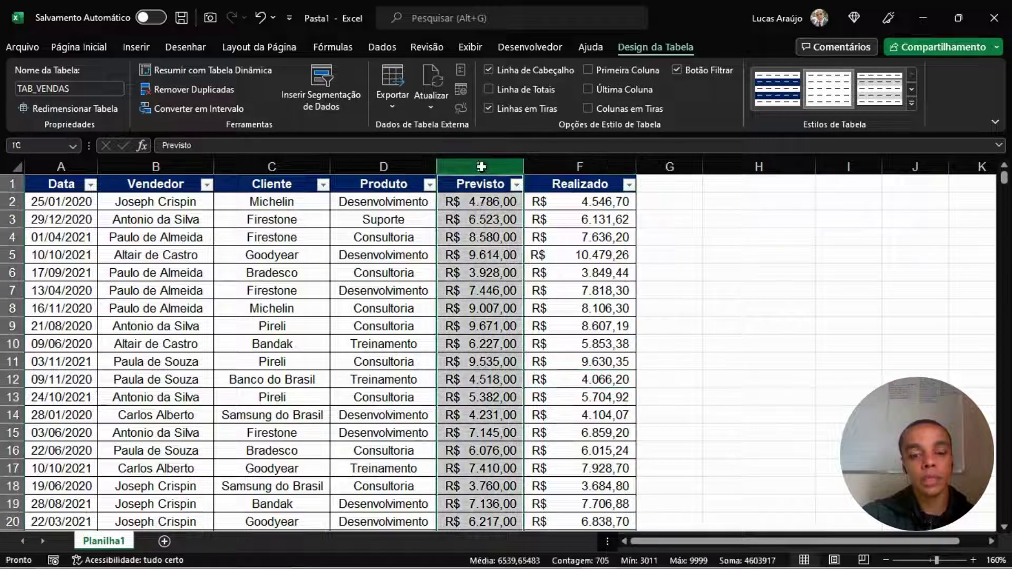
click(491, 213)
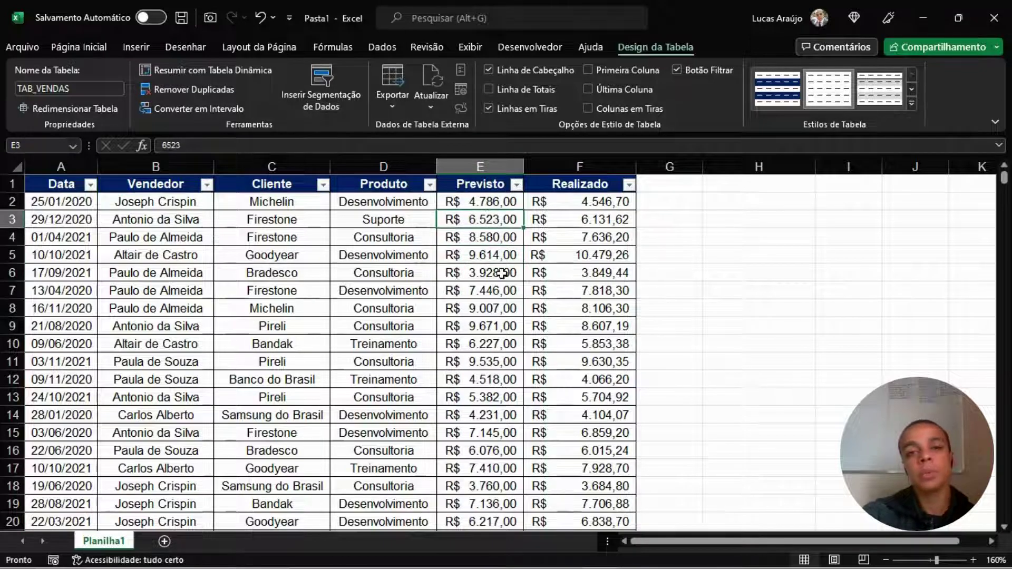
click(505, 201)
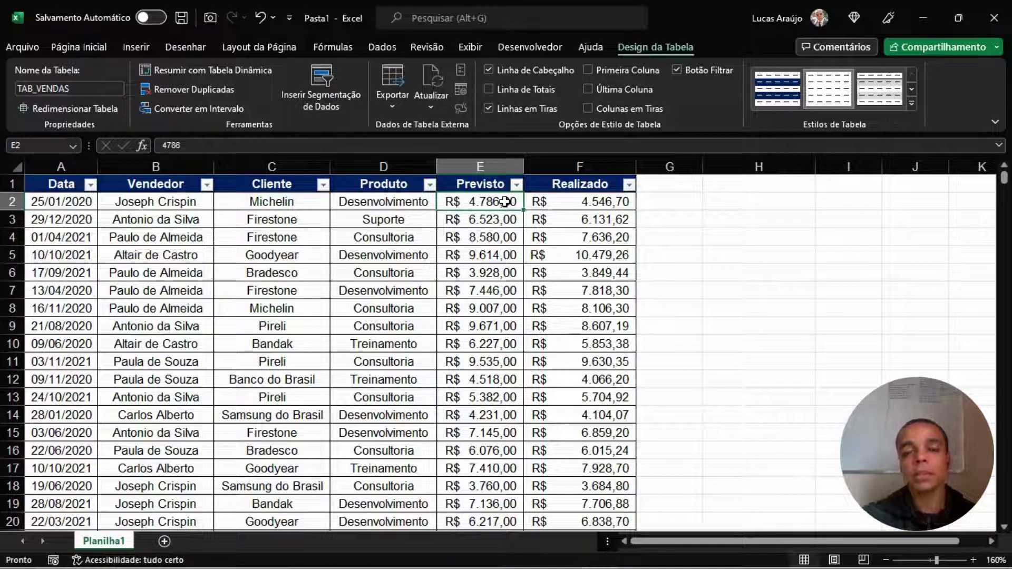
- Start a SOMA formula in the empty cell H2 beside the table
click(788, 221)
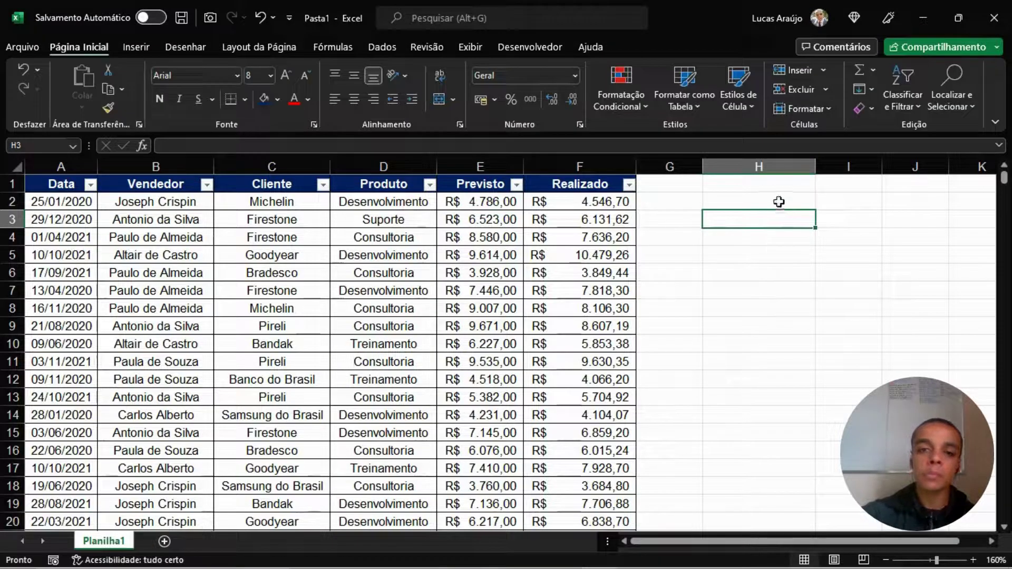
click(780, 203)
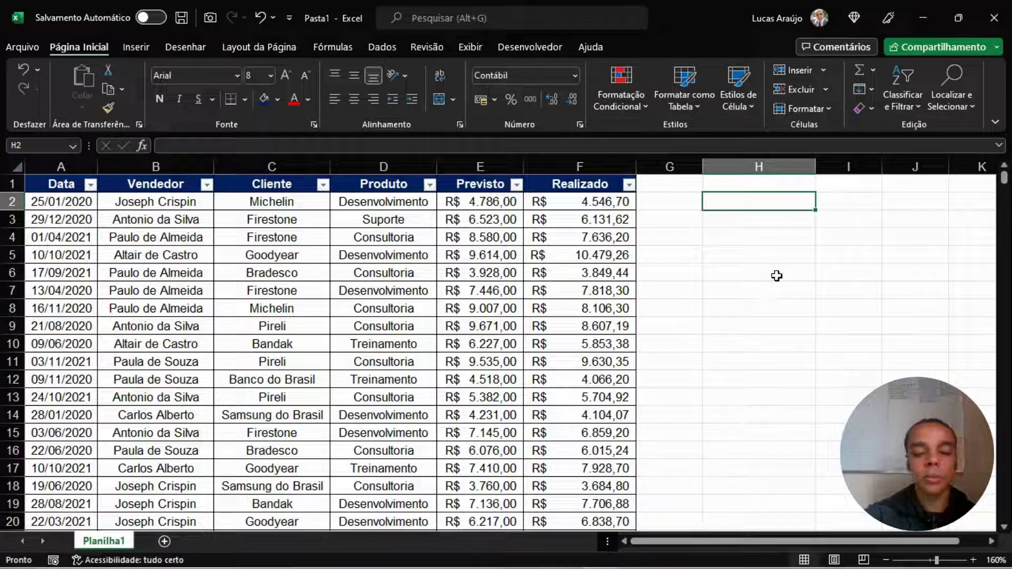
text(=SOMA()
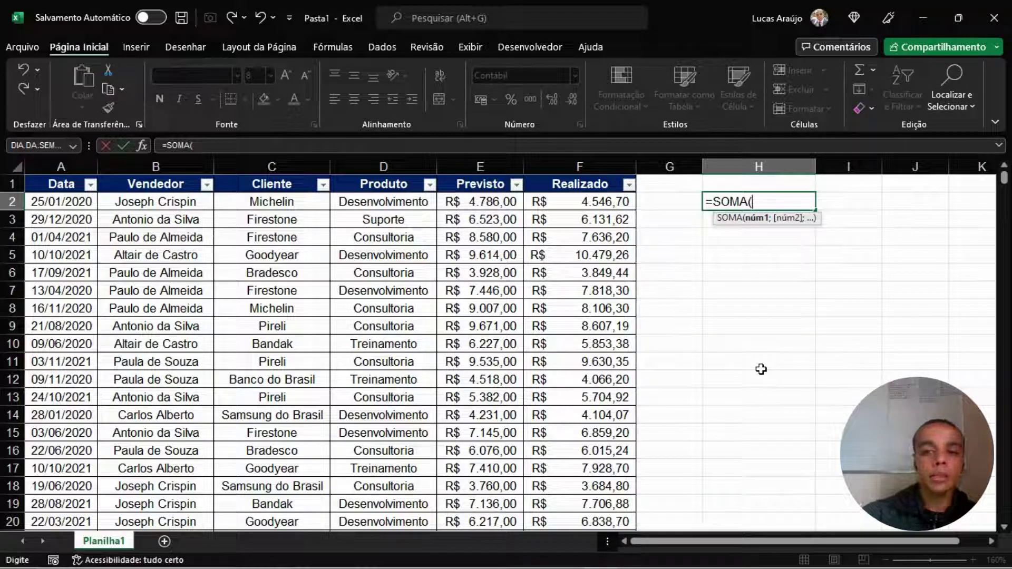
- Try E2:E5, cell E2, the Previsto header and the whole column E as the SOMA argument, and clear the reference
drag(452, 203, 471, 257)
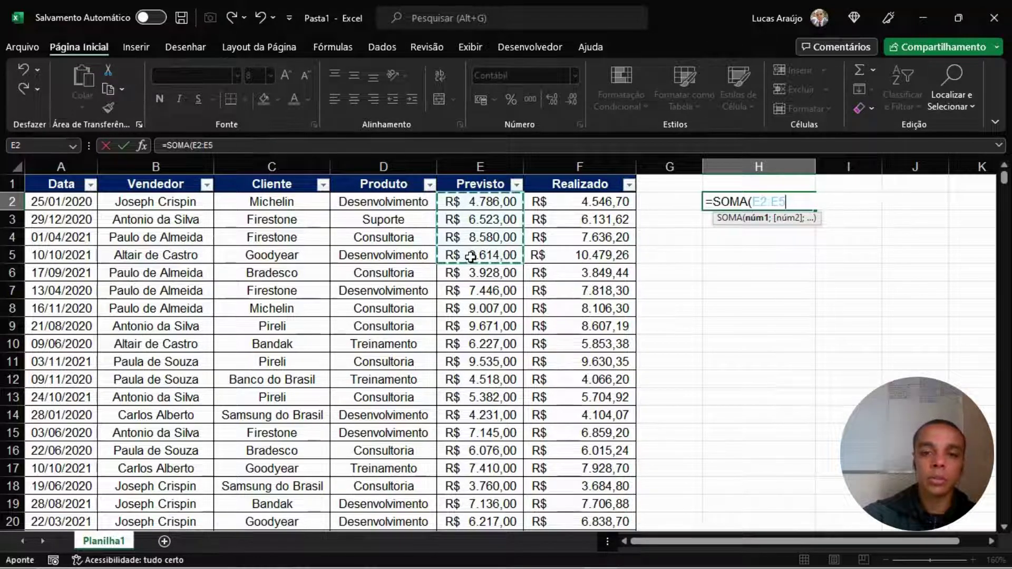
click(482, 203)
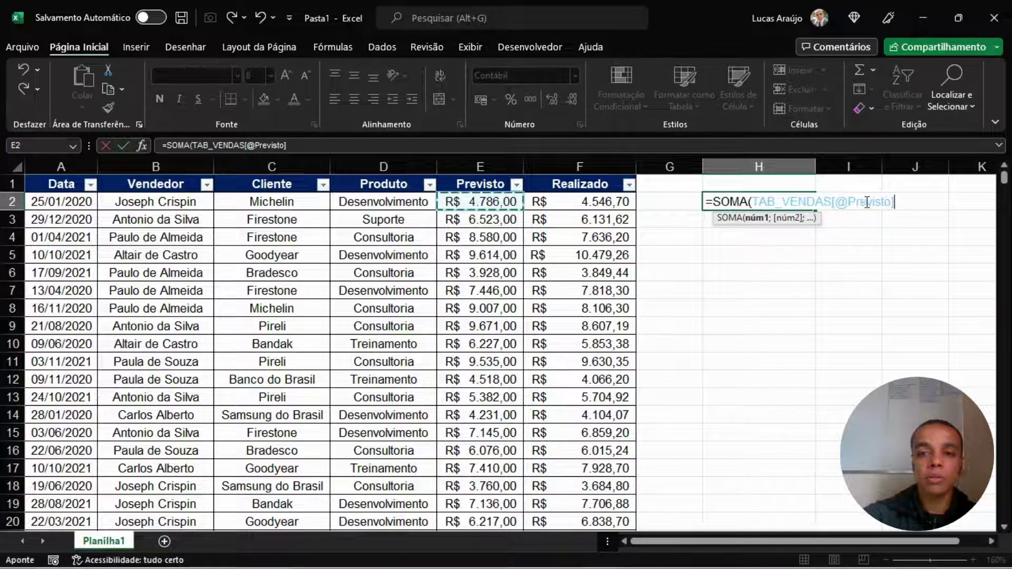
click(495, 184)
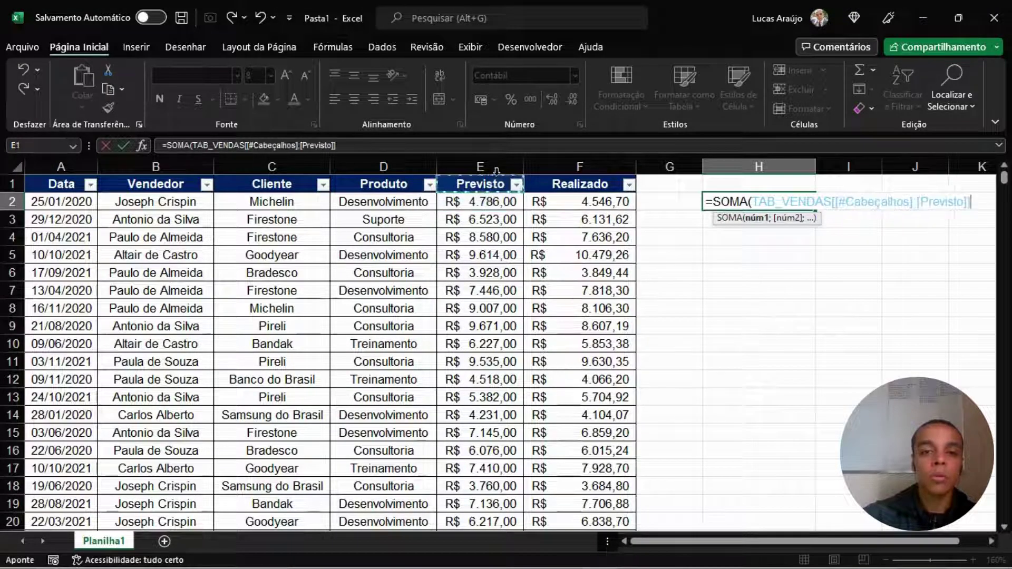
click(480, 167)
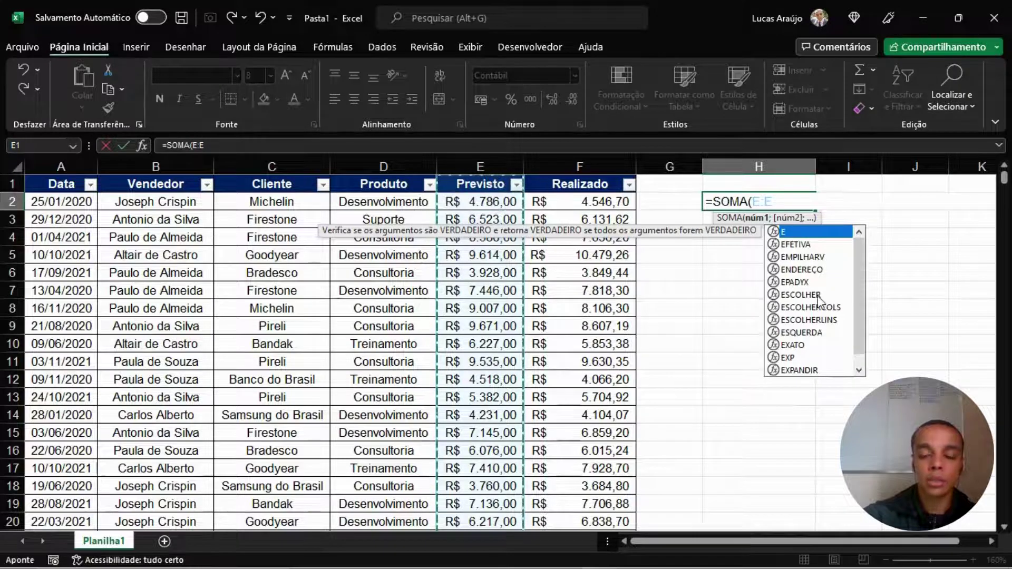
key(BackSpace)
key(BackSpace)
key(BackSpace)
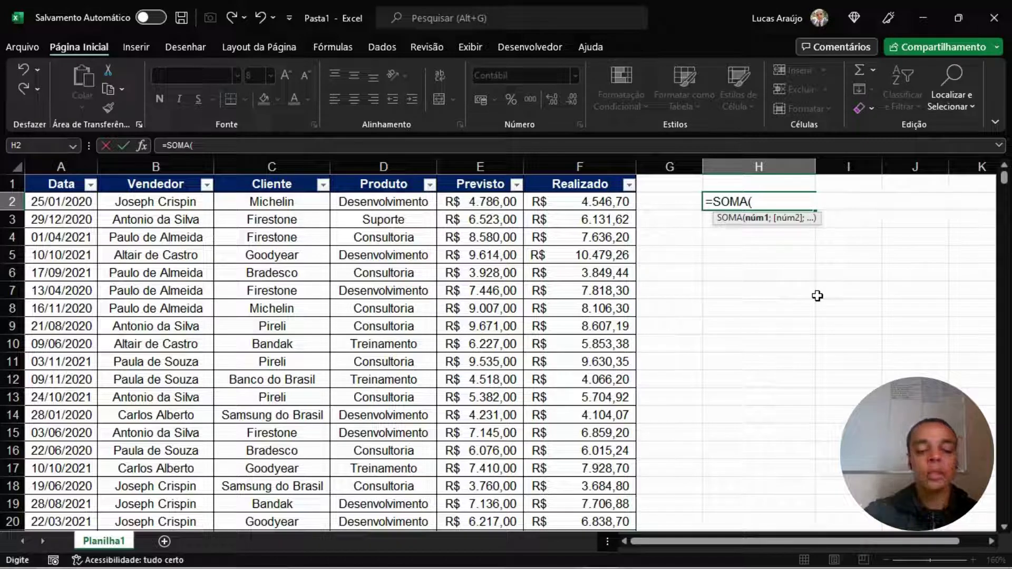
- Complete the formula in H2 as =SOMA(TAB_VENDAS[Previsto]) to sum the table's Previsto column
text(AB)
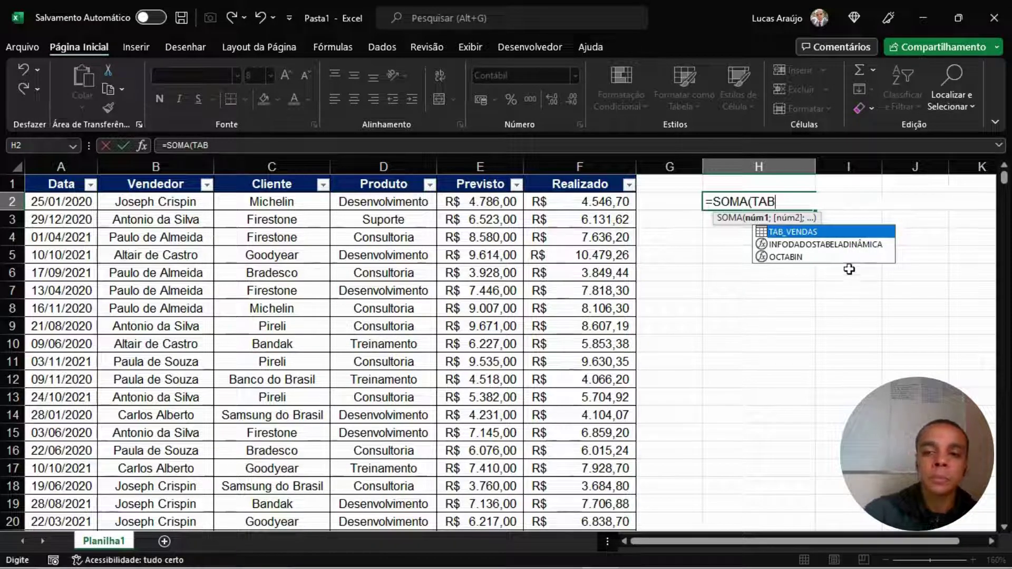
key(Tab)
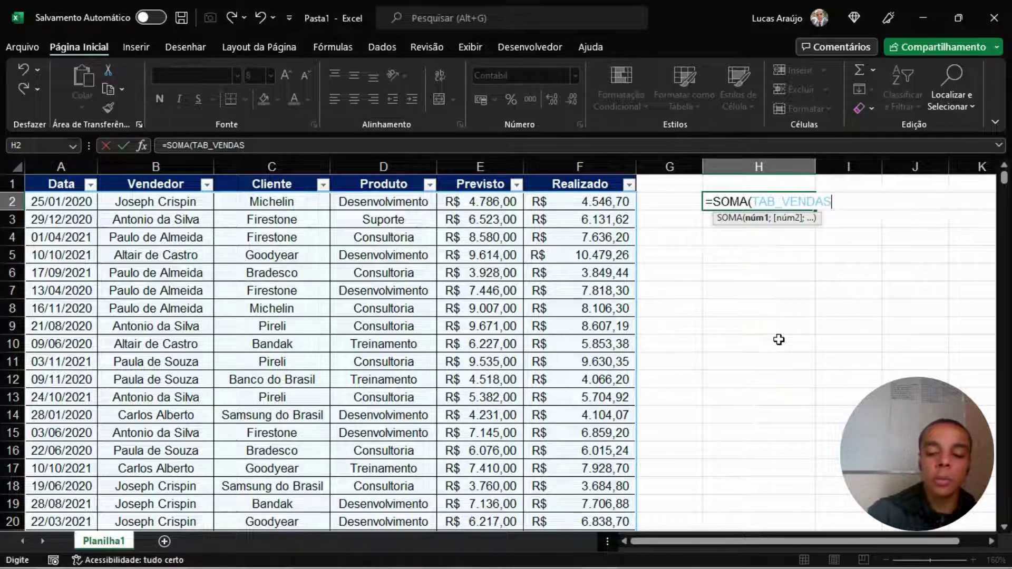
text([)
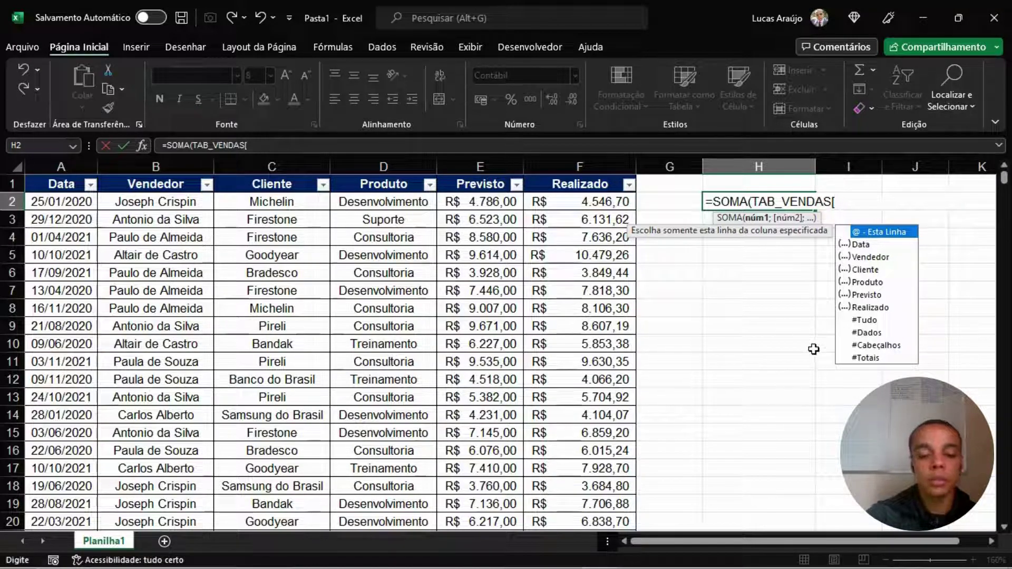
text(PRE)
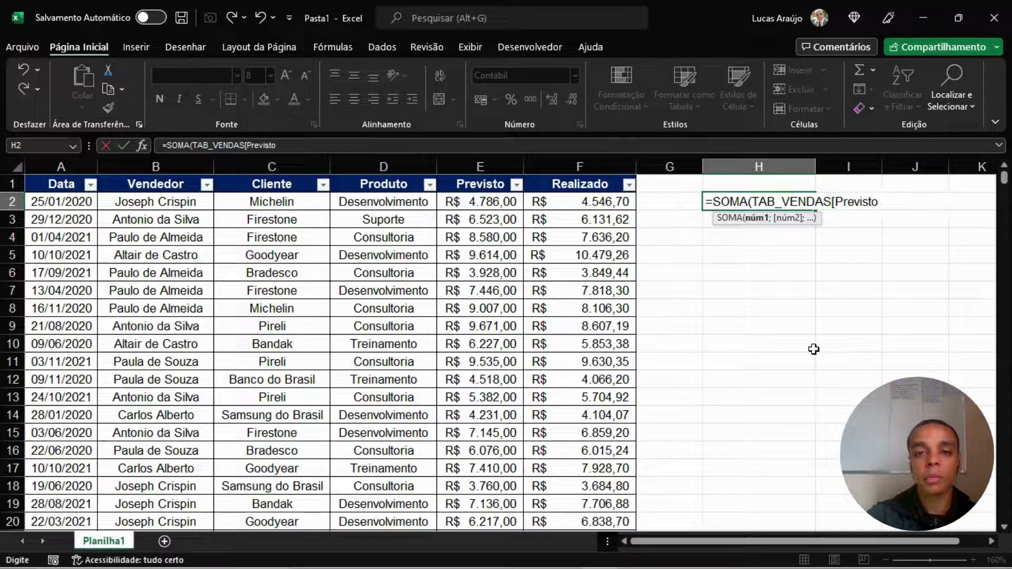
text(]))
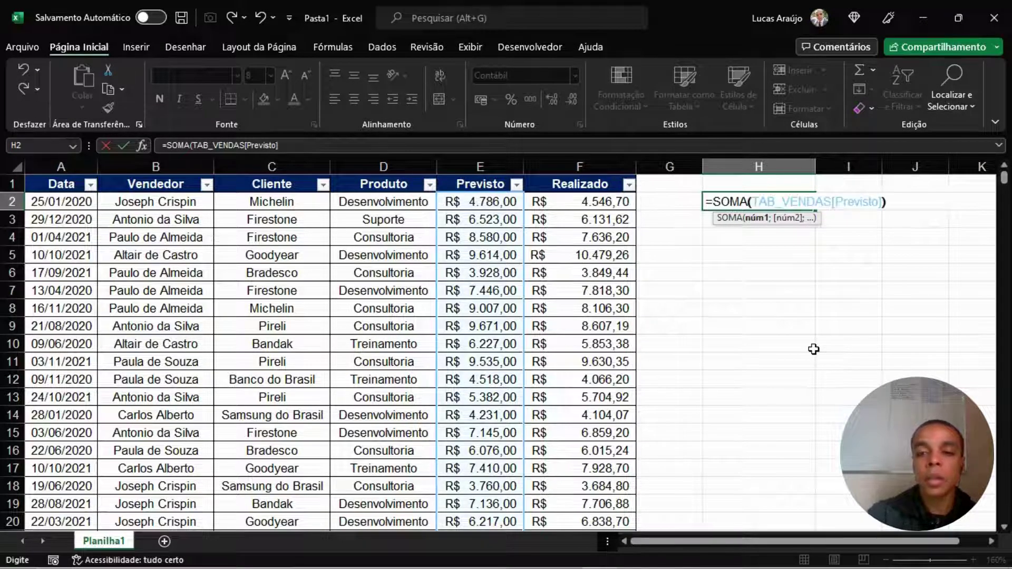
key(Return)
key(Up)
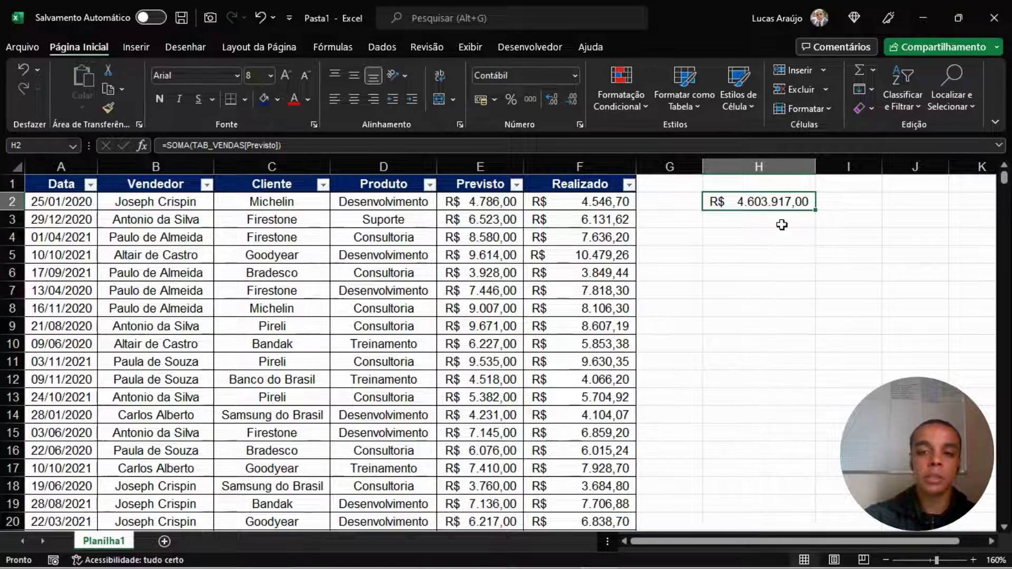
- Test the table's automatic expansion by entering 10 in the Previsto column just below the last row, in E706, and check the sum in H2
click(497, 204)
click(759, 201)
click(500, 201)
click(795, 203)
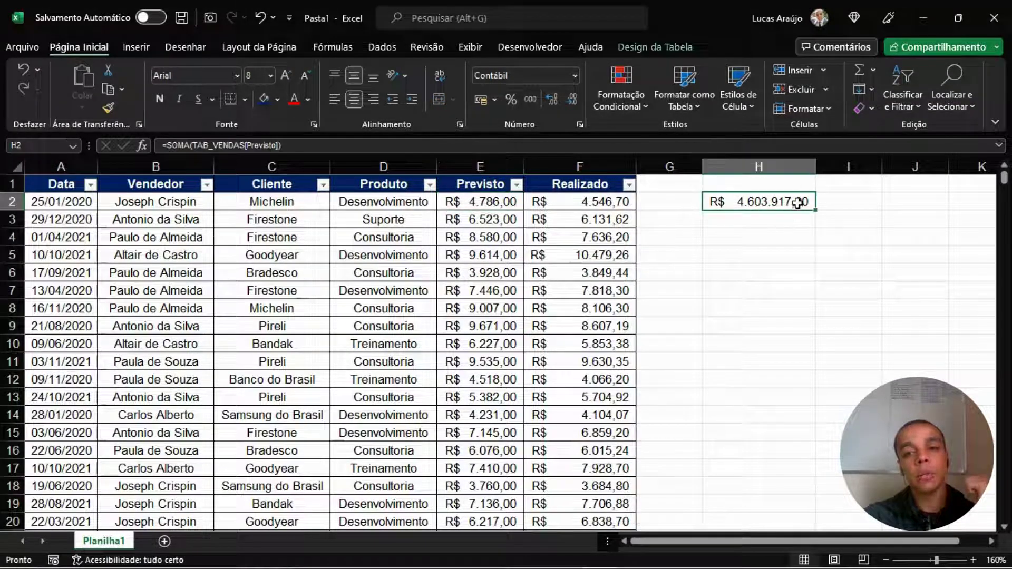
click(505, 202)
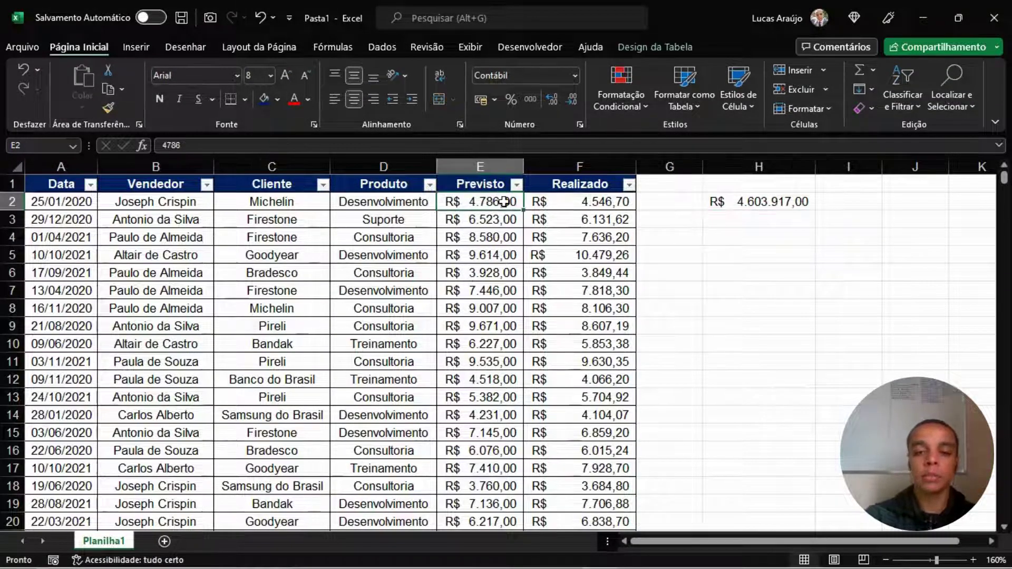
key(ctrl+Down)
key(Down)
text(10)
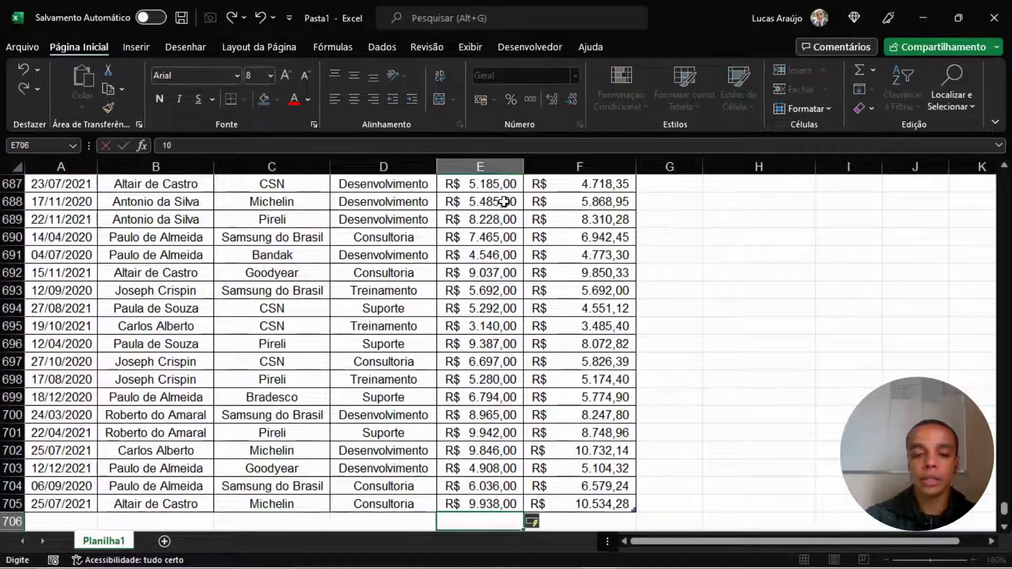
key(Return)
key(Up)
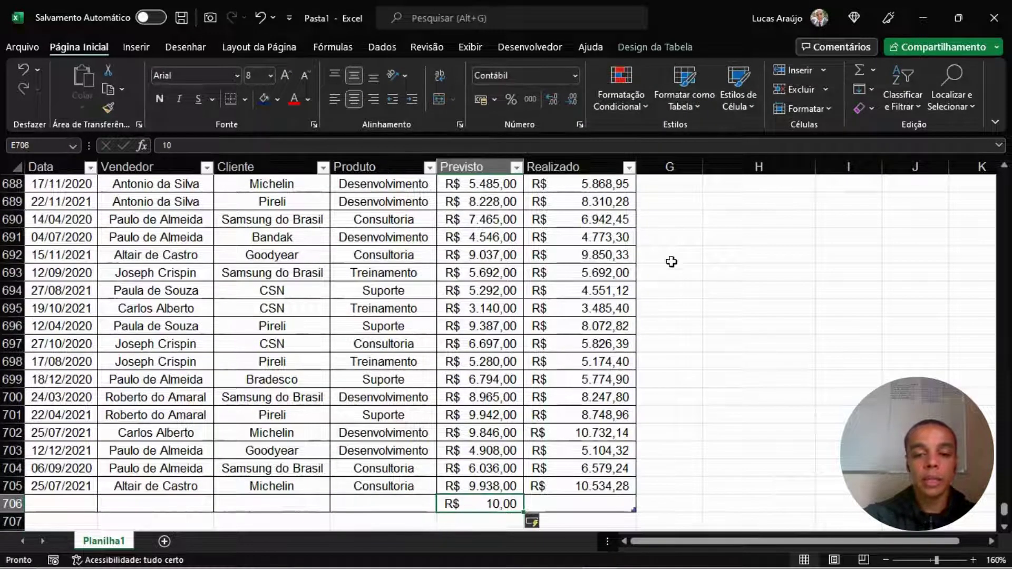
drag(595, 505, 65, 500)
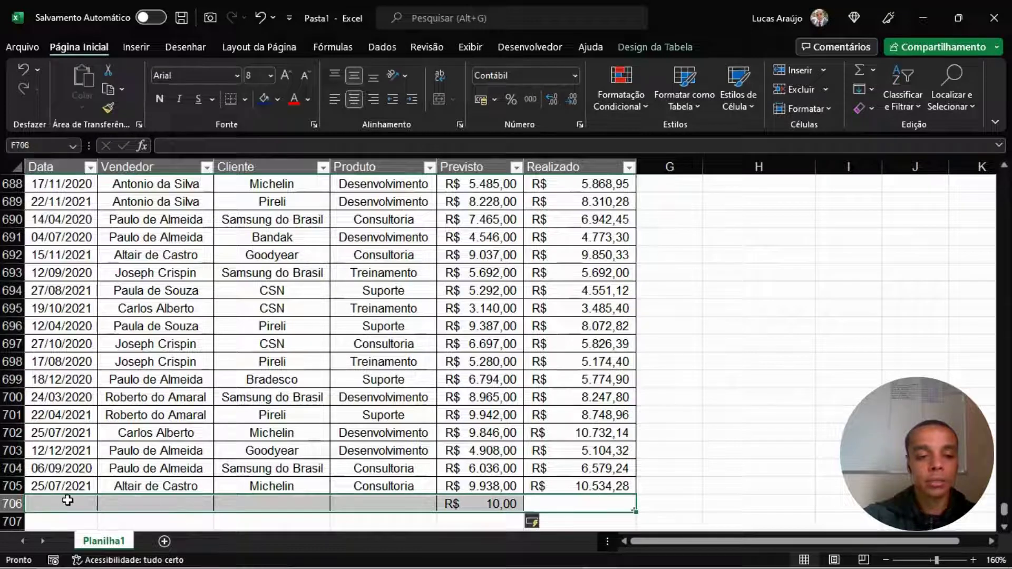
drag(1004, 511, 1003, 166)
click(772, 205)
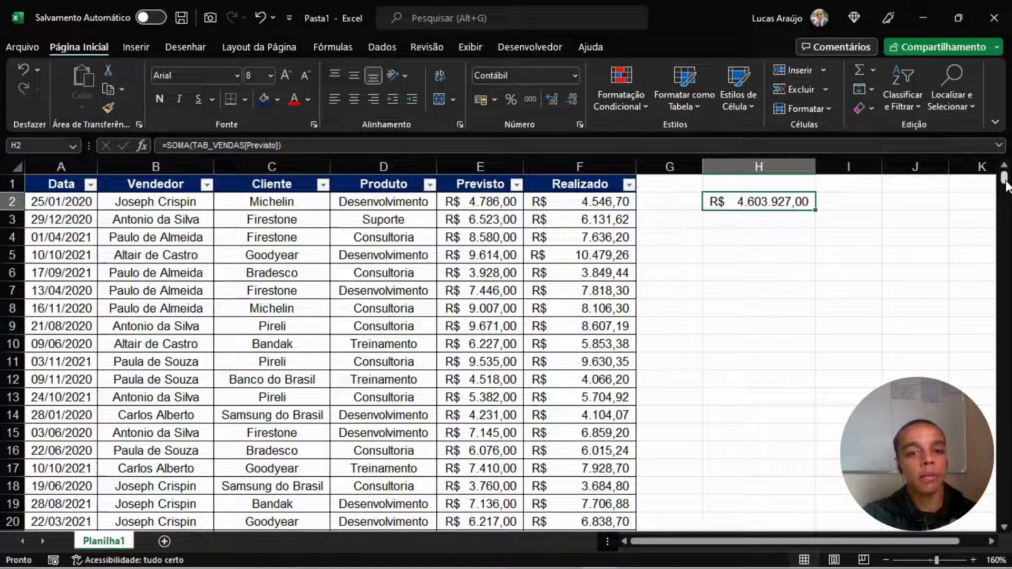
- Delete table row 706 containing the test value 10, and check the sum in H2 again
click(478, 240)
key(ctrl+Down)
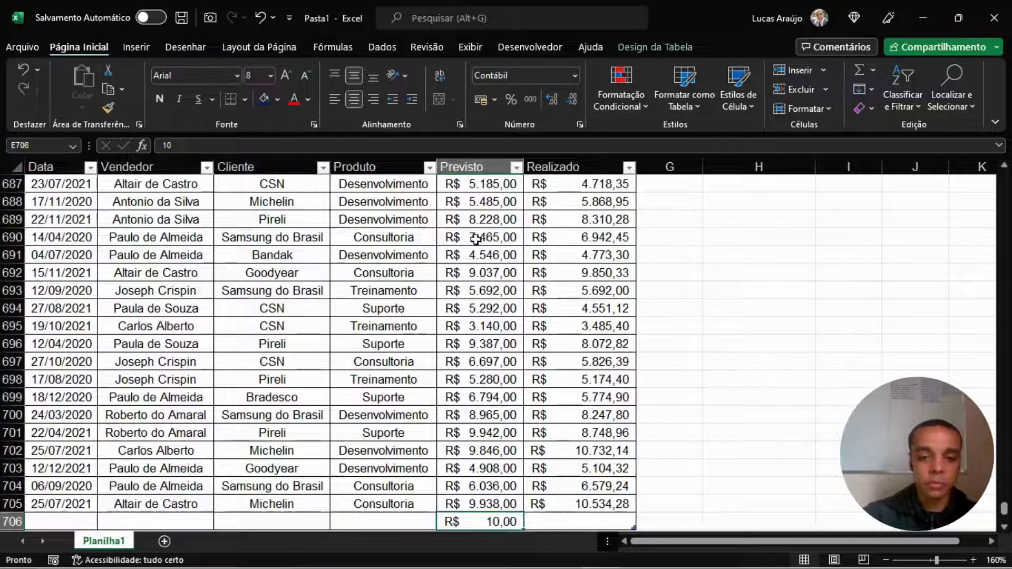
scroll(474, 285, down, 1)
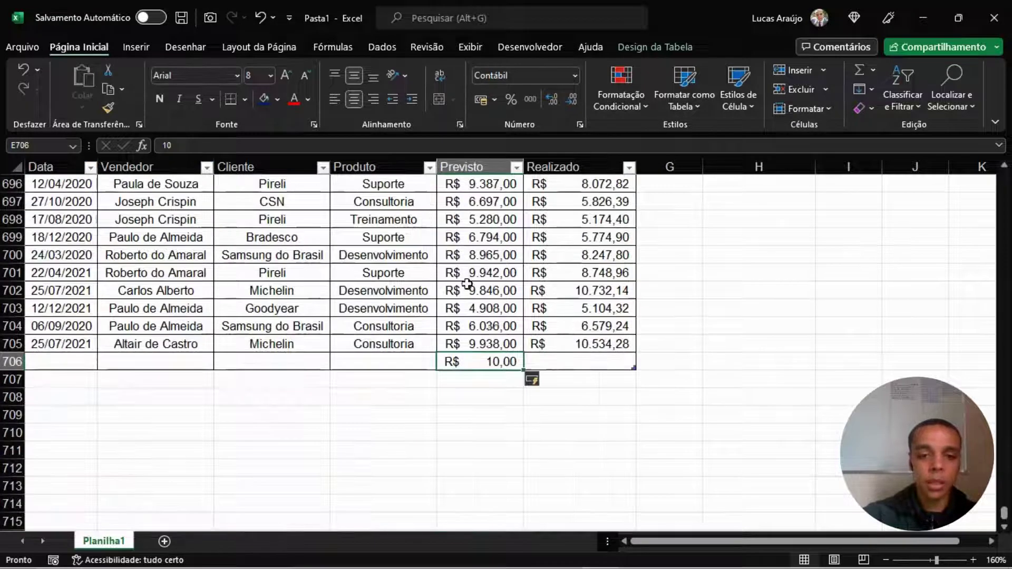
right_click(494, 360)
mouse_move(597, 300)
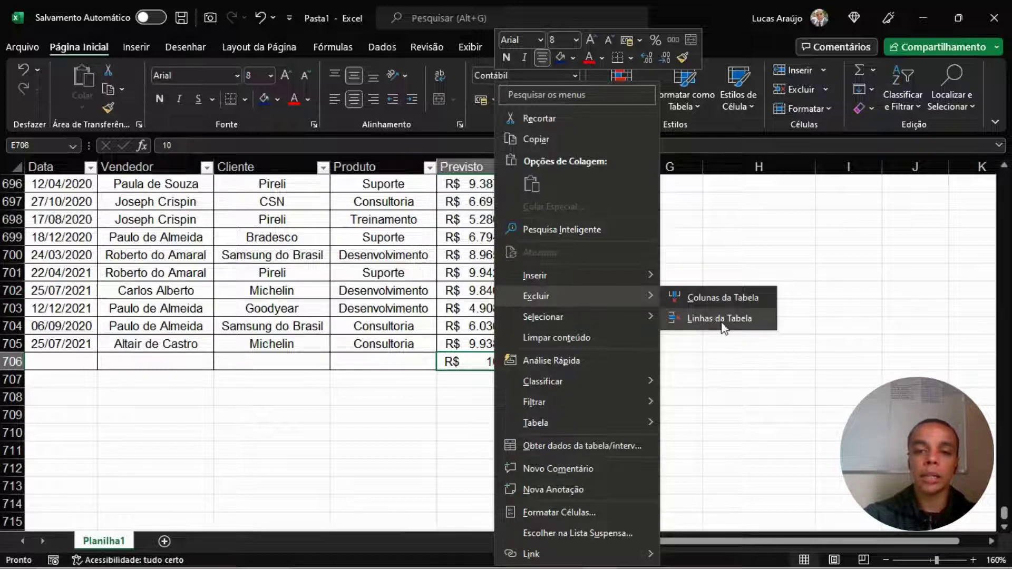
click(688, 319)
click(619, 345)
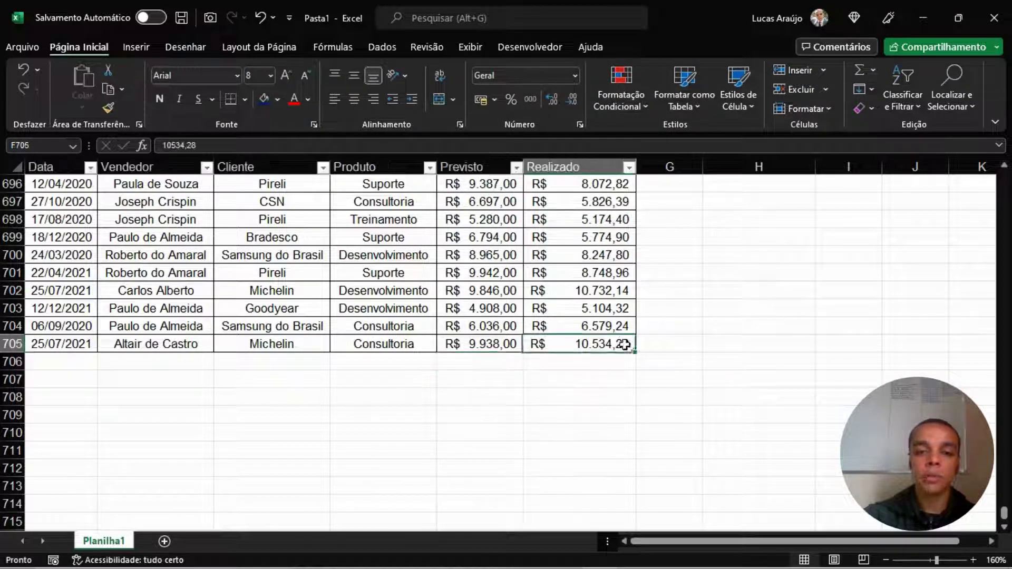
drag(1001, 514, 1003, 178)
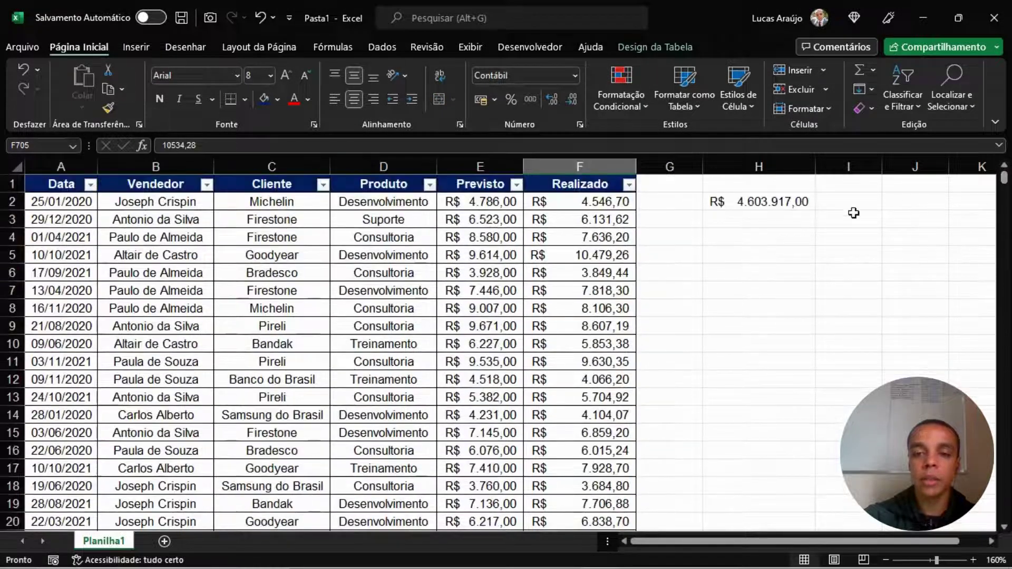
click(785, 204)
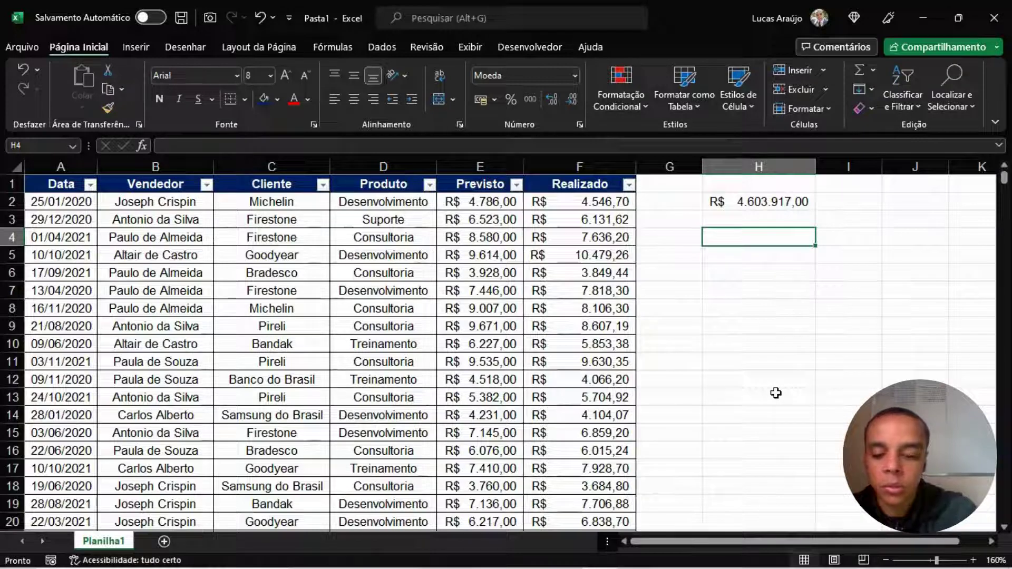
- List the distinct sellers from H4 down with the formula =ÚNICO(TAB_VENDAS[Vendedor];0;0)
text(=ÚNICO)
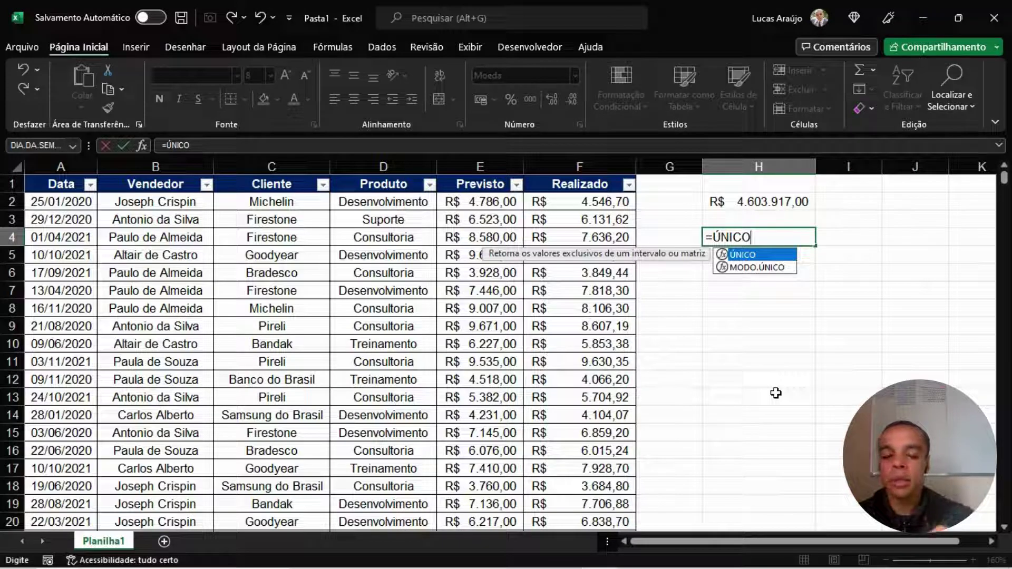
text(()
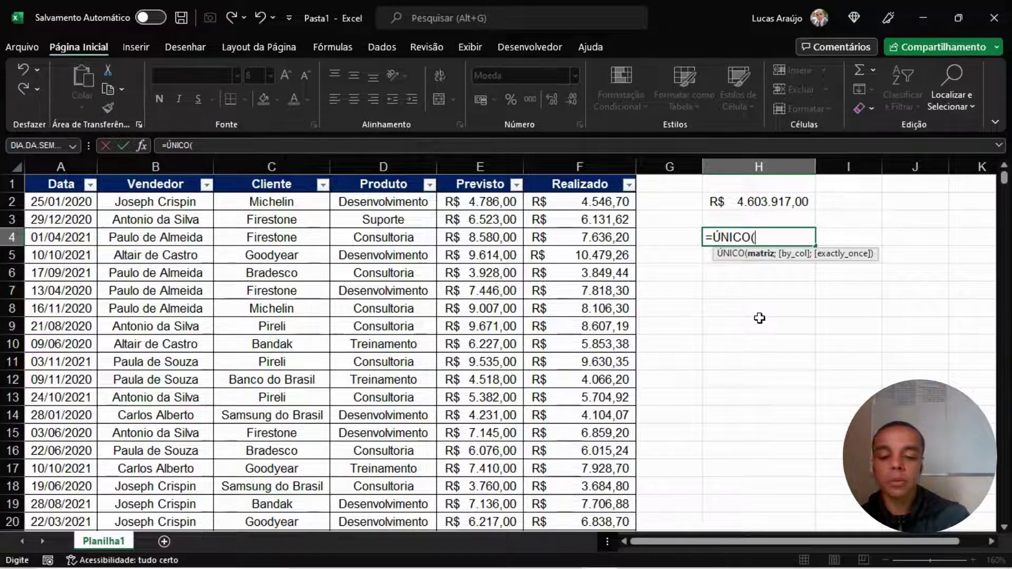
text(TAB_)
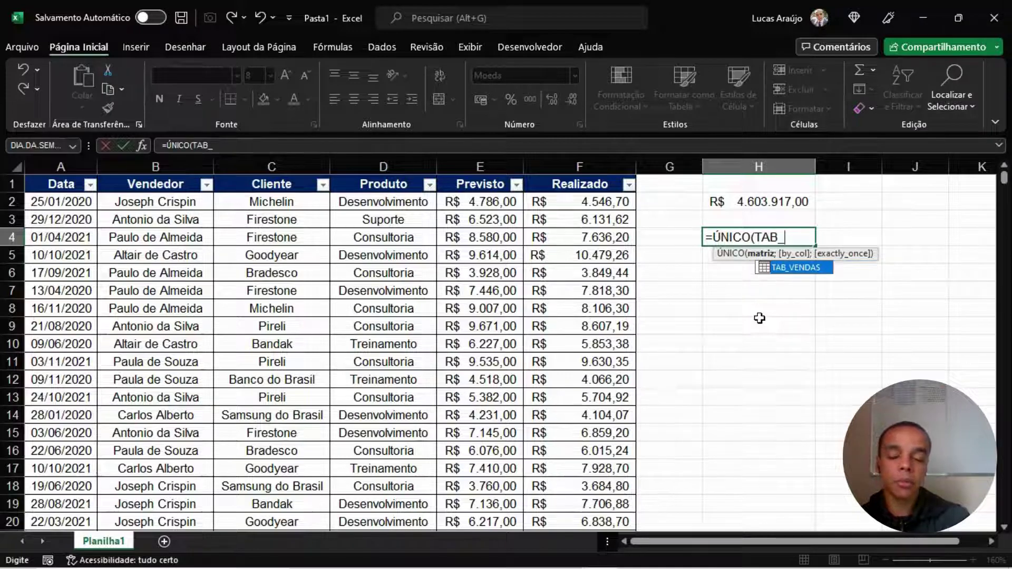
text(VEN)
key(Tab)
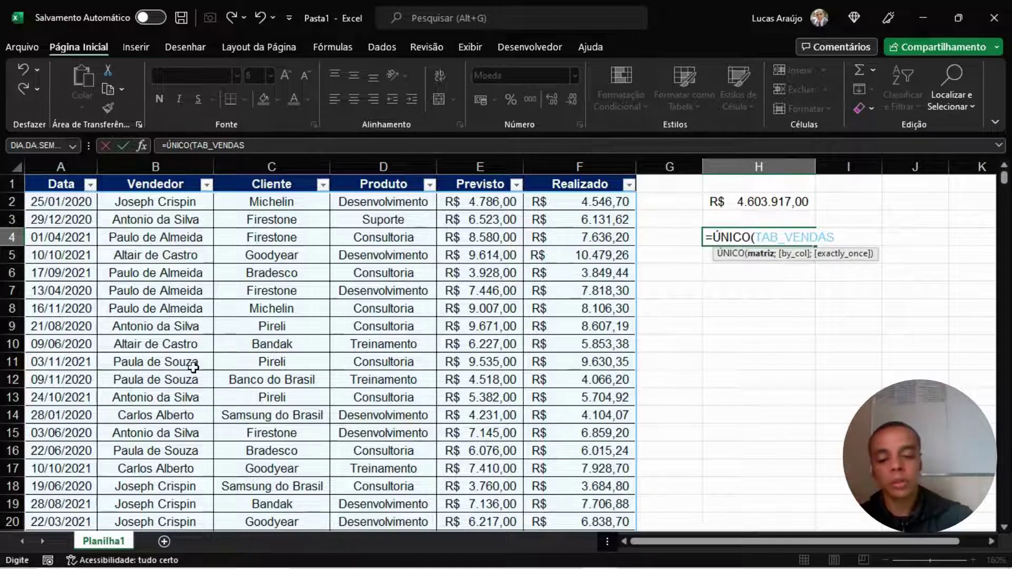
text([)
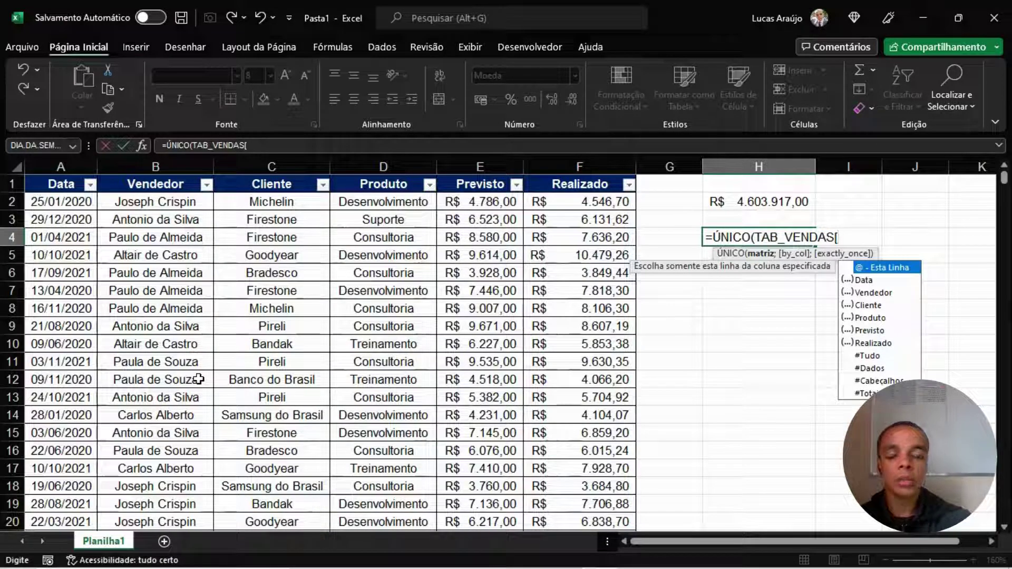
text(VEND)
key(Tab)
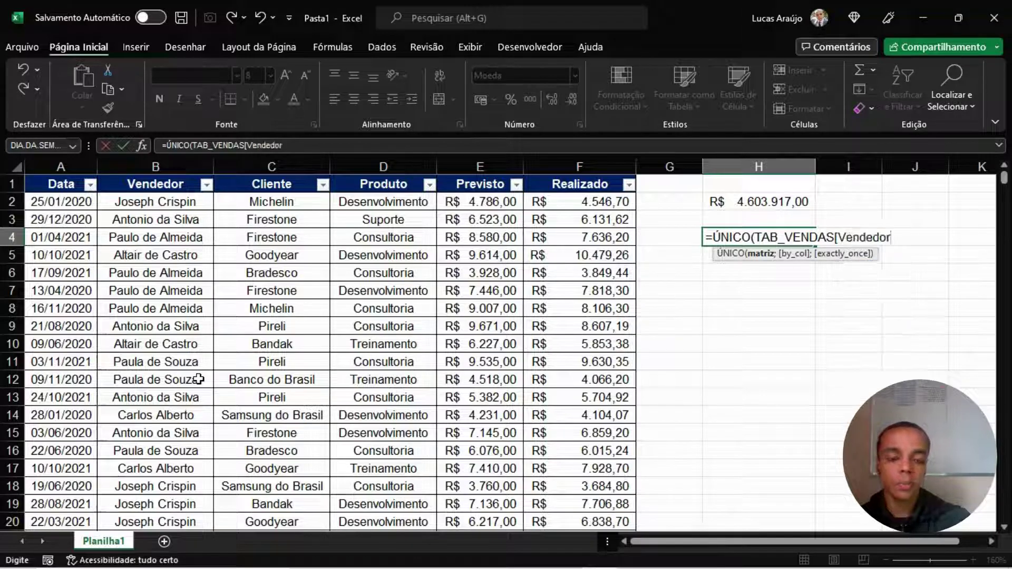
text(];)
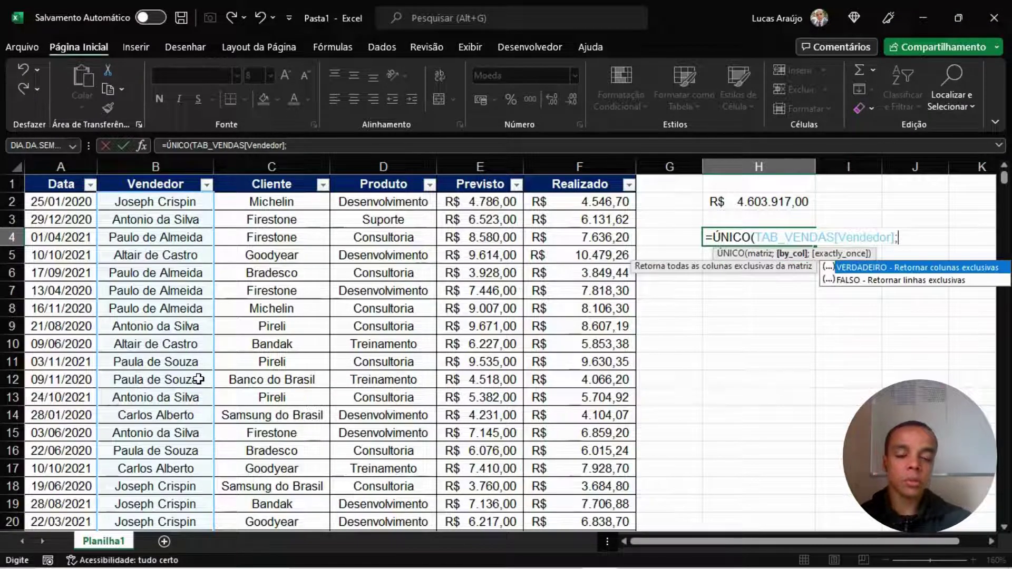
text(0;0)
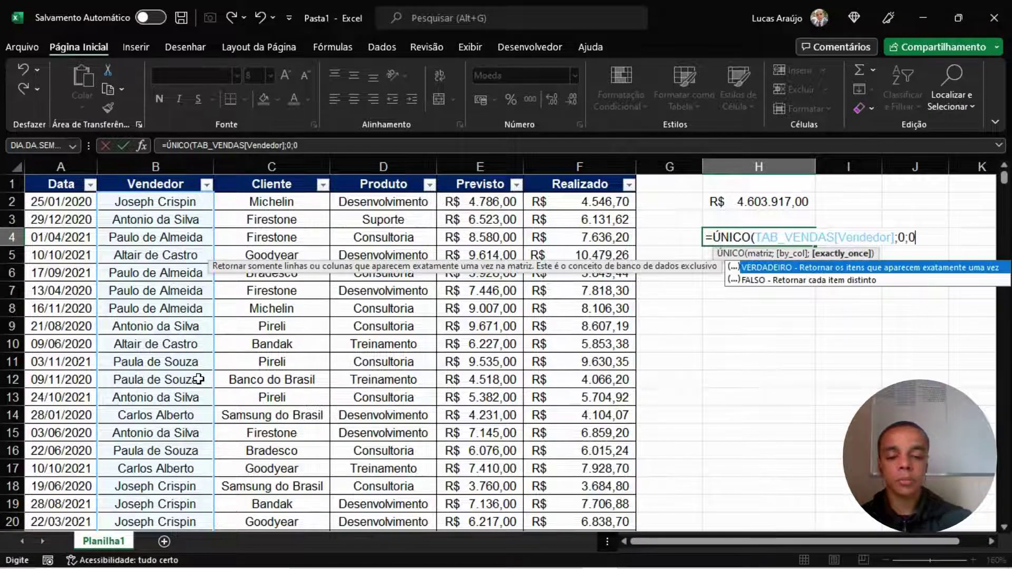
text())
key(ctrl+Return)
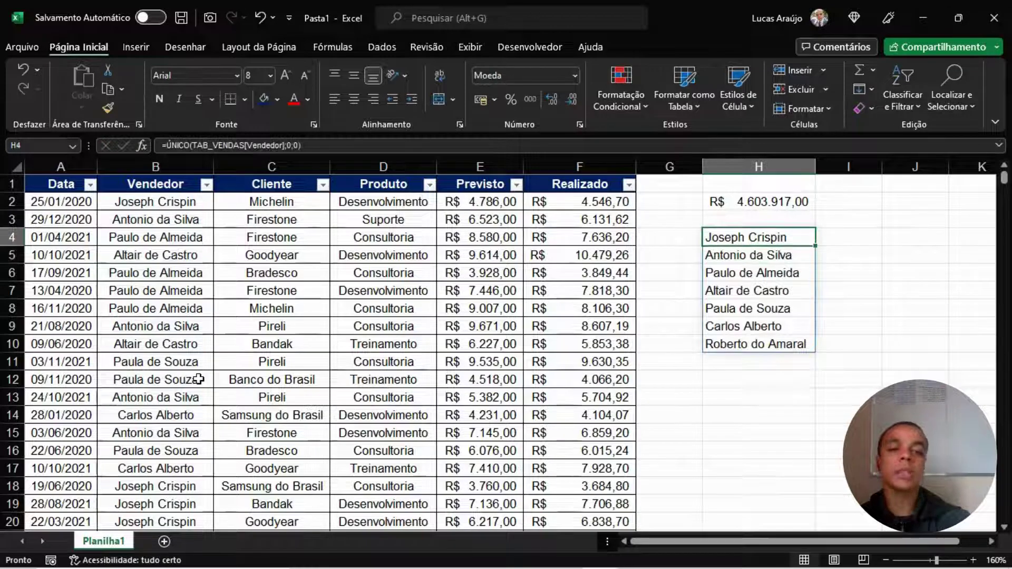
drag(794, 238, 761, 348)
click(181, 202)
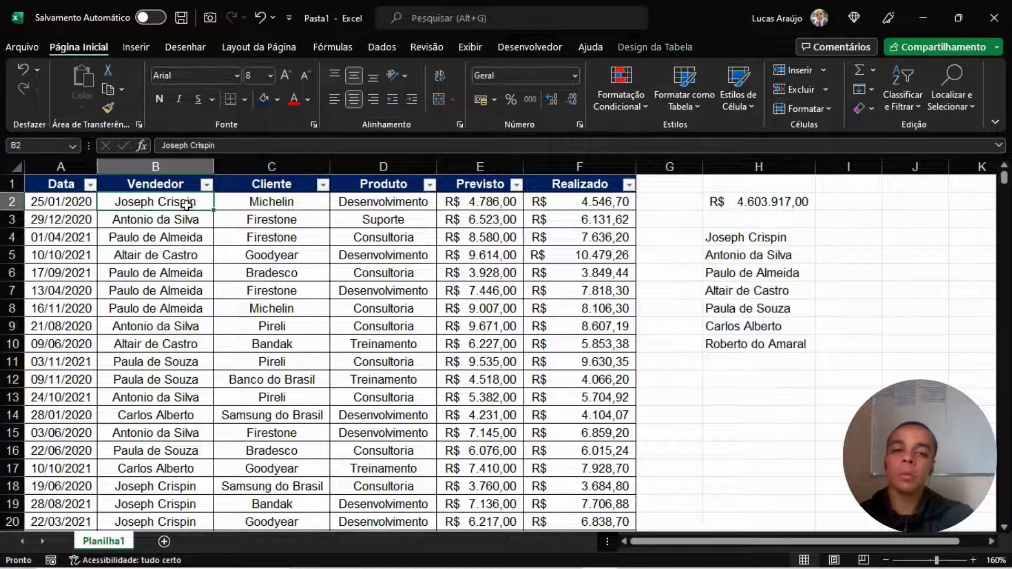
click(772, 238)
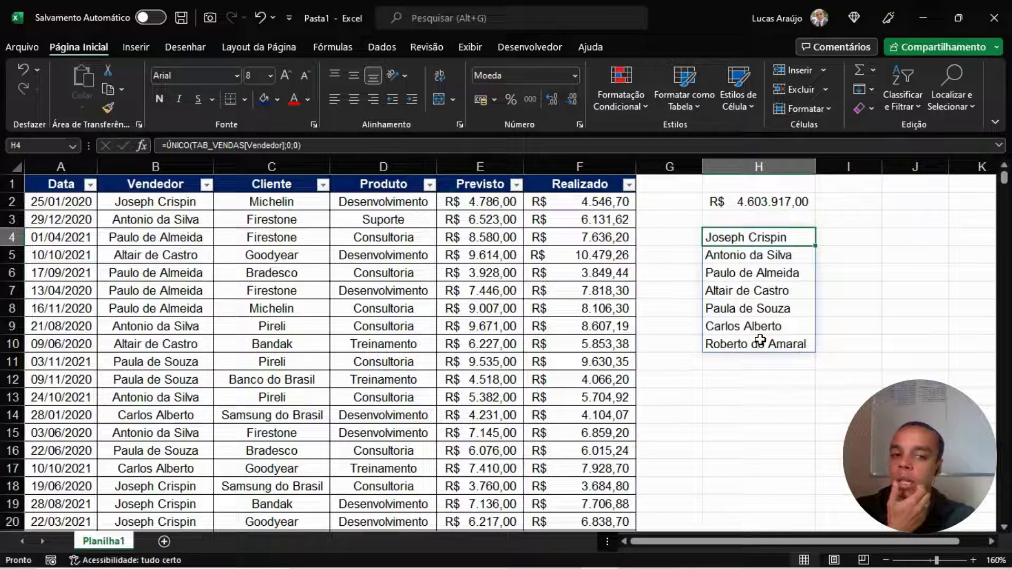
click(179, 220)
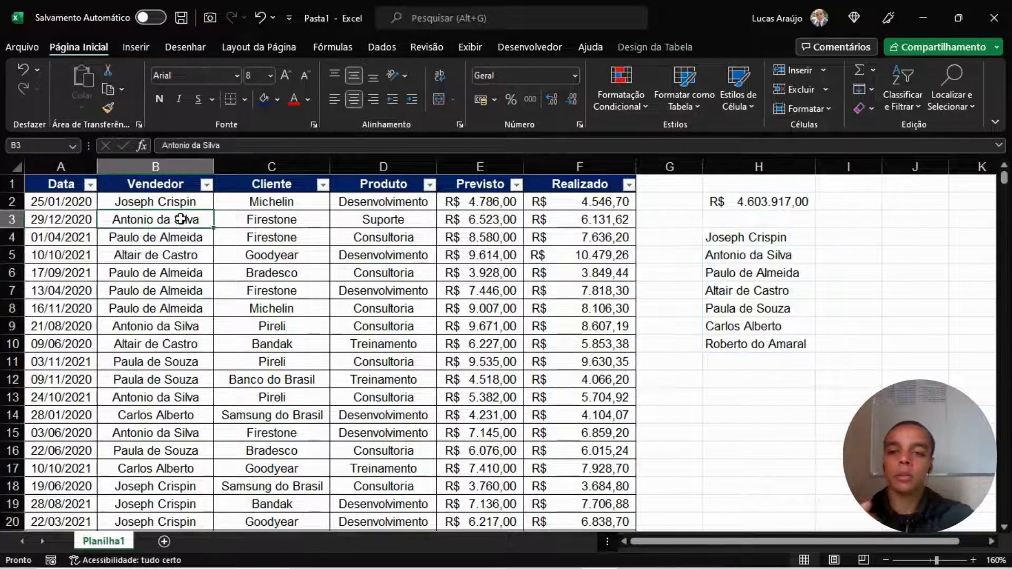
click(806, 237)
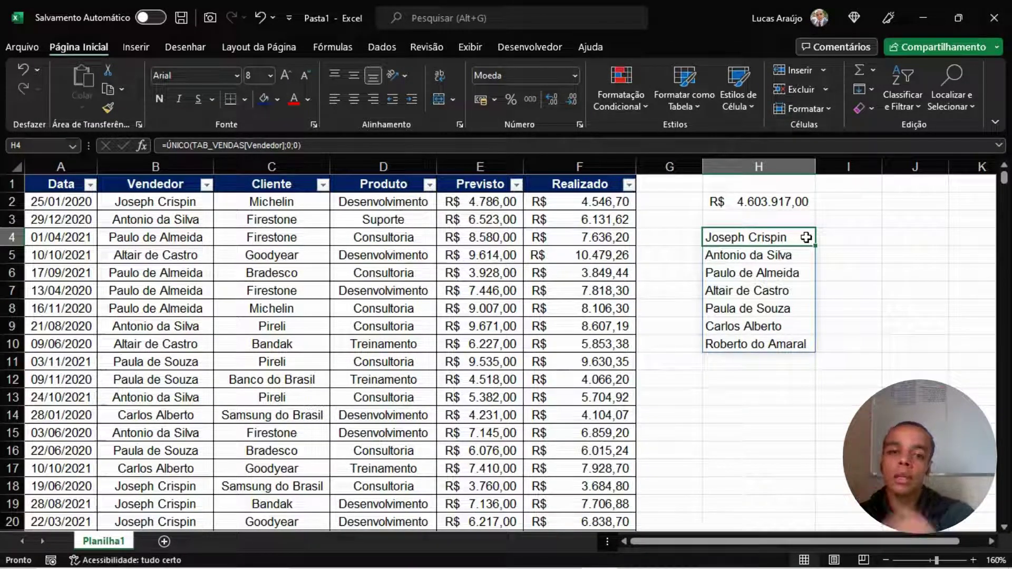
- Test the distinct seller list by entering a new seller's full name in B706, just below the table's last row, and check column H
click(181, 206)
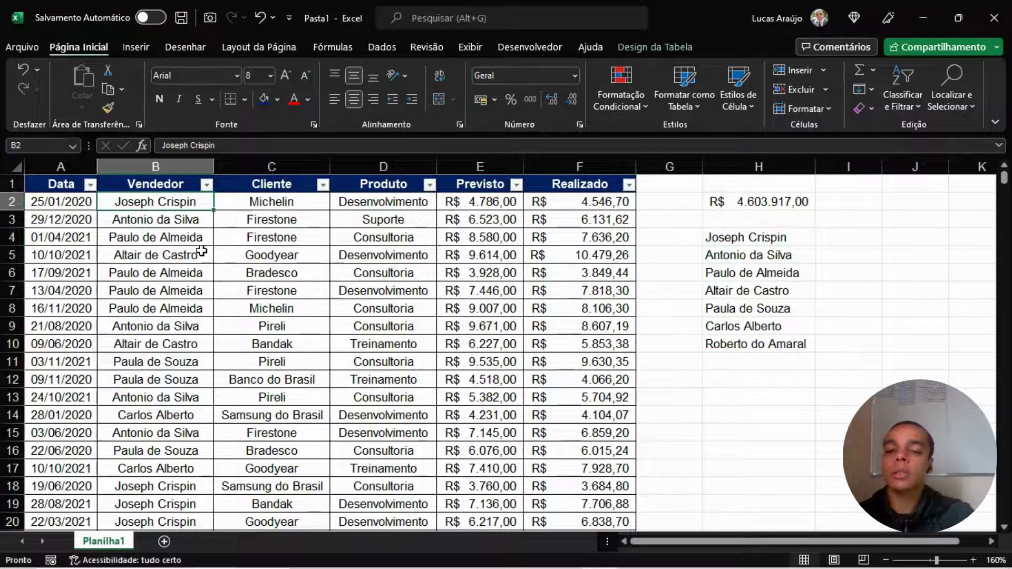
key(ctrl+Down)
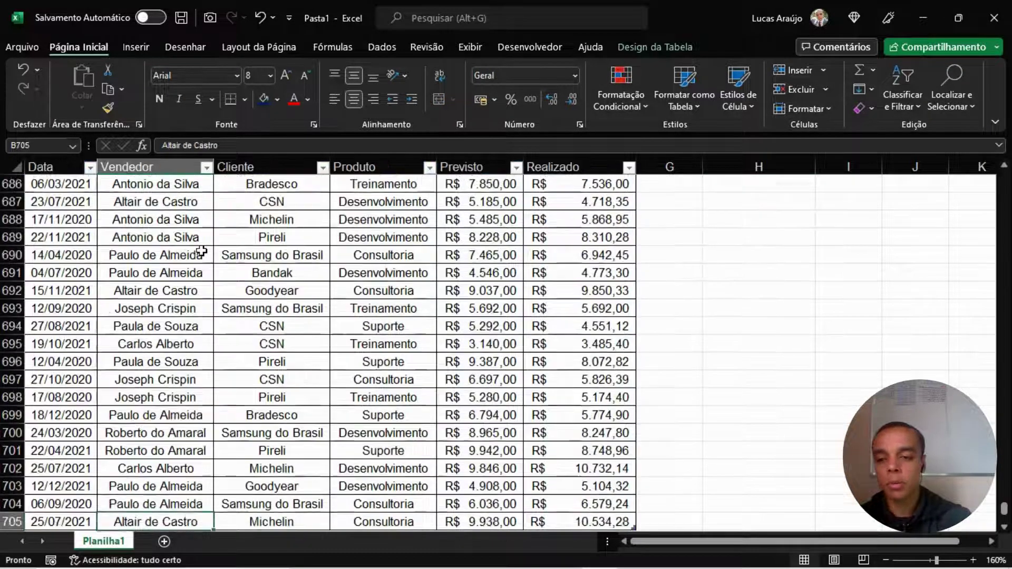
key(Down)
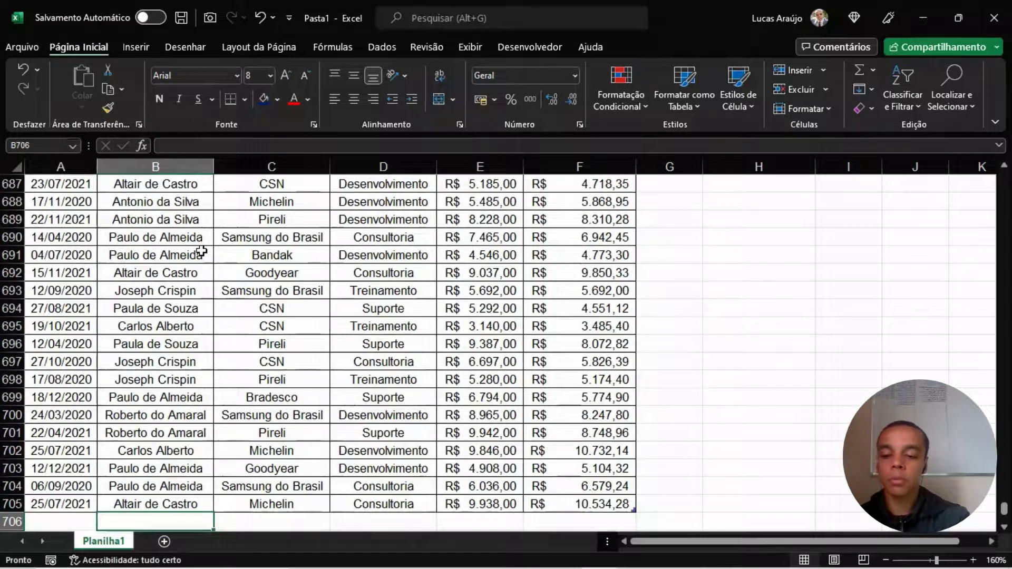
text(Lucas Araújo)
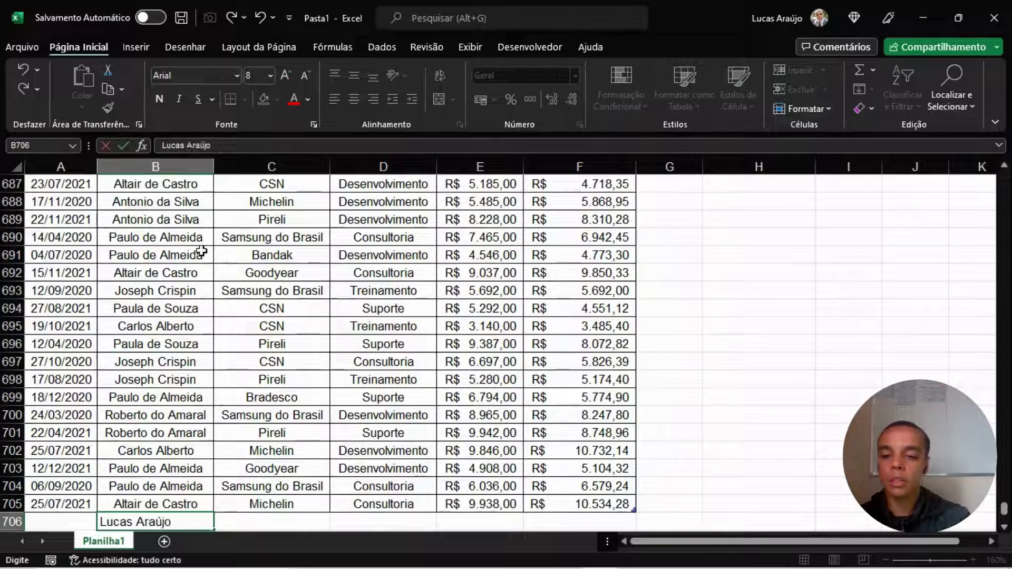
key(Return)
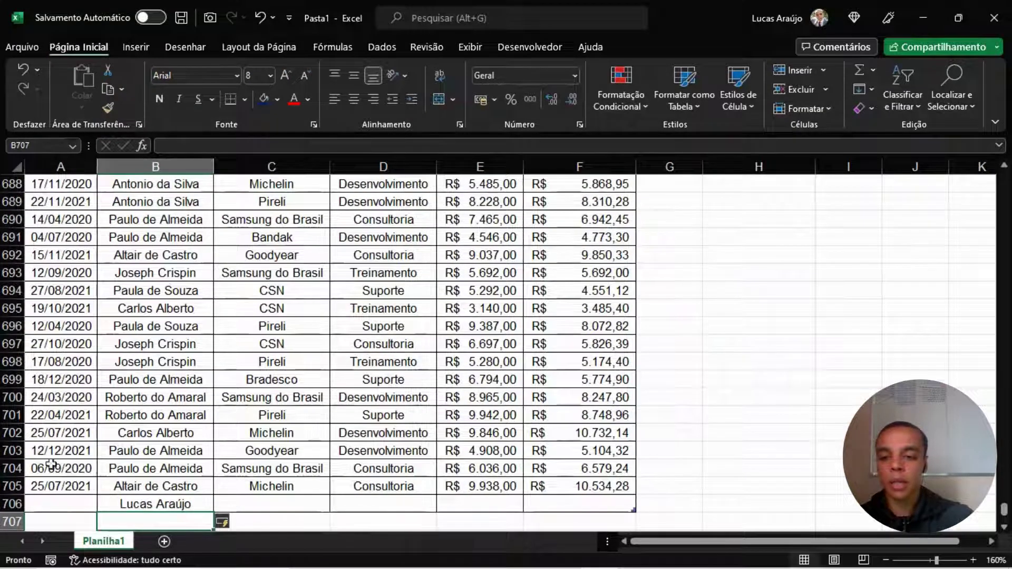
drag(1004, 510, 1004, 176)
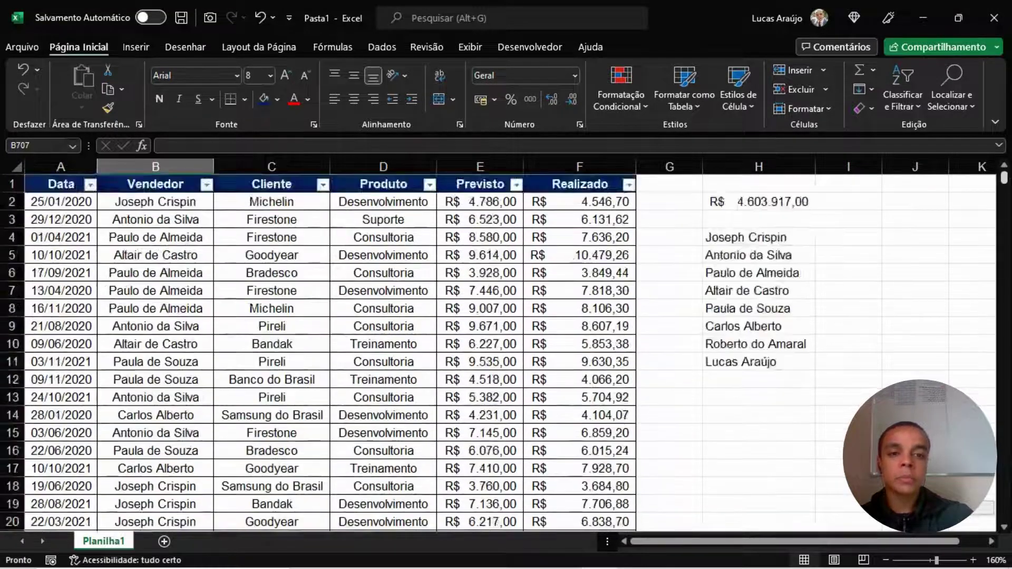
click(803, 364)
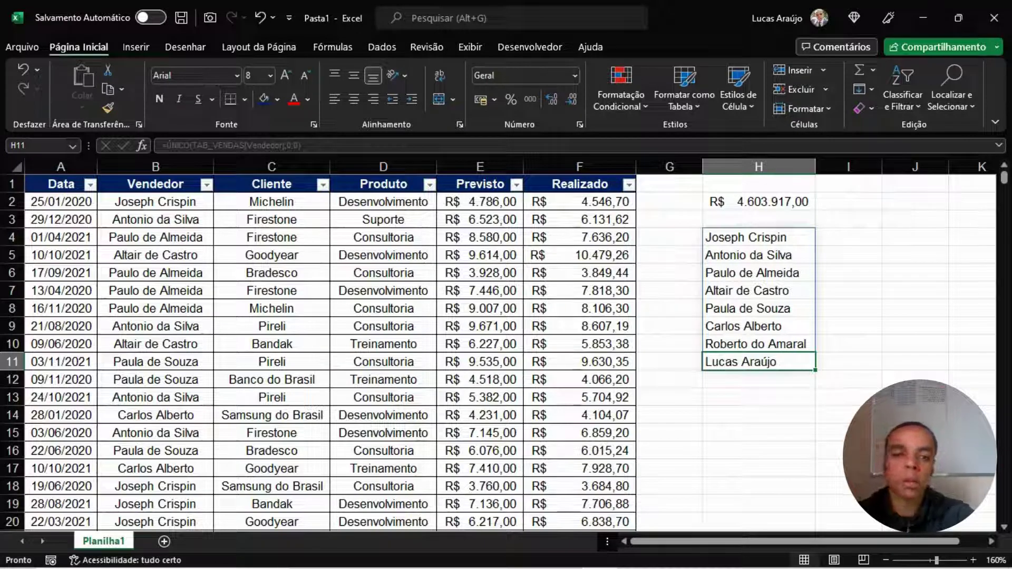
click(887, 339)
click(784, 236)
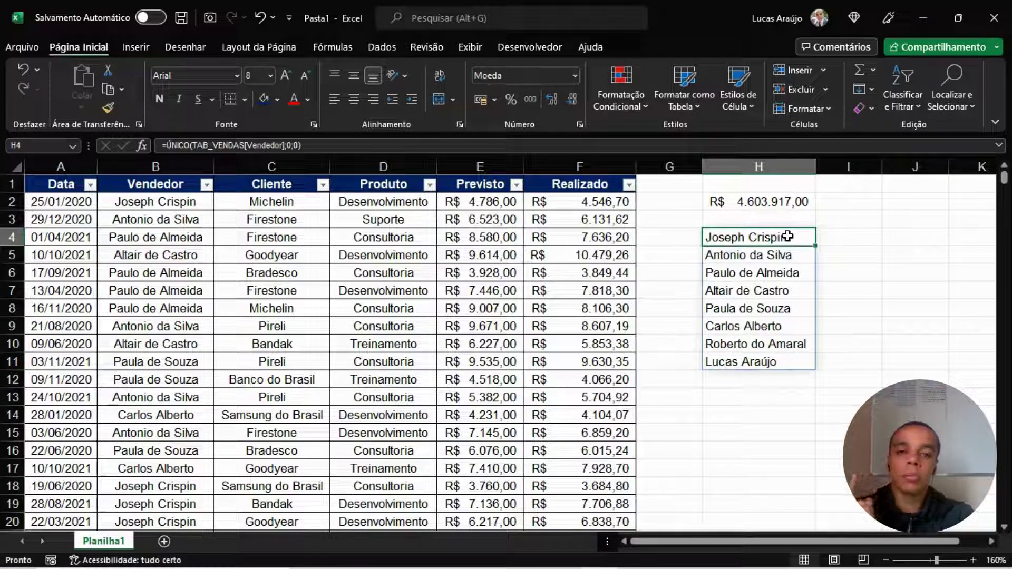
drag(779, 254, 770, 361)
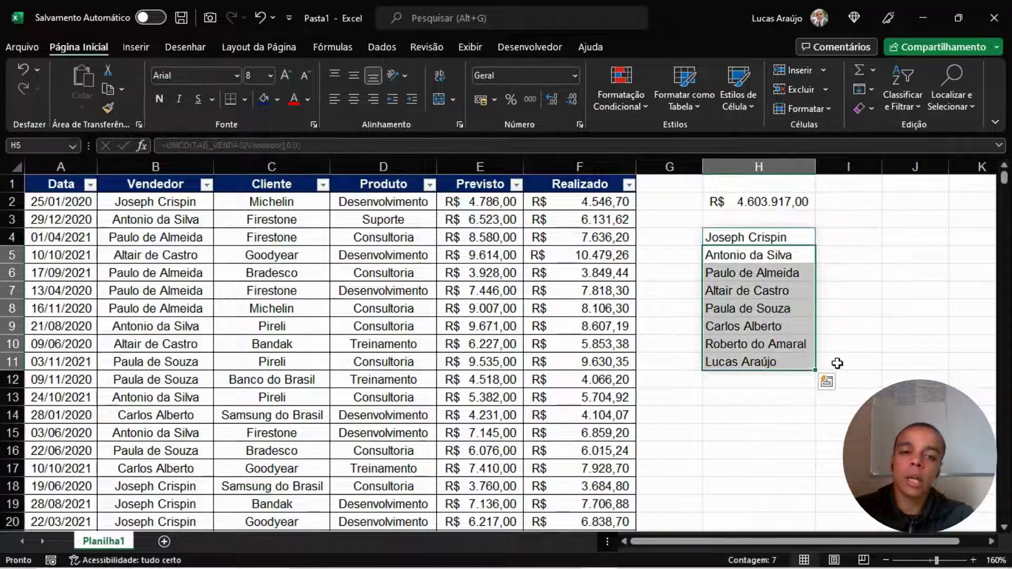
click(888, 365)
click(795, 361)
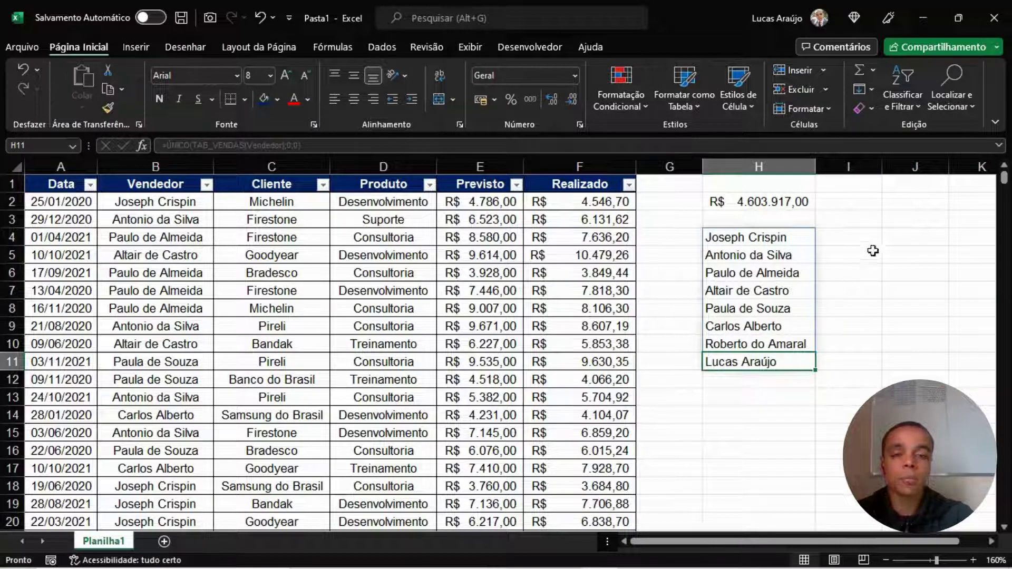
- Undo the test seller entry in B706 and check the distinct seller list from H4 down again
click(166, 274)
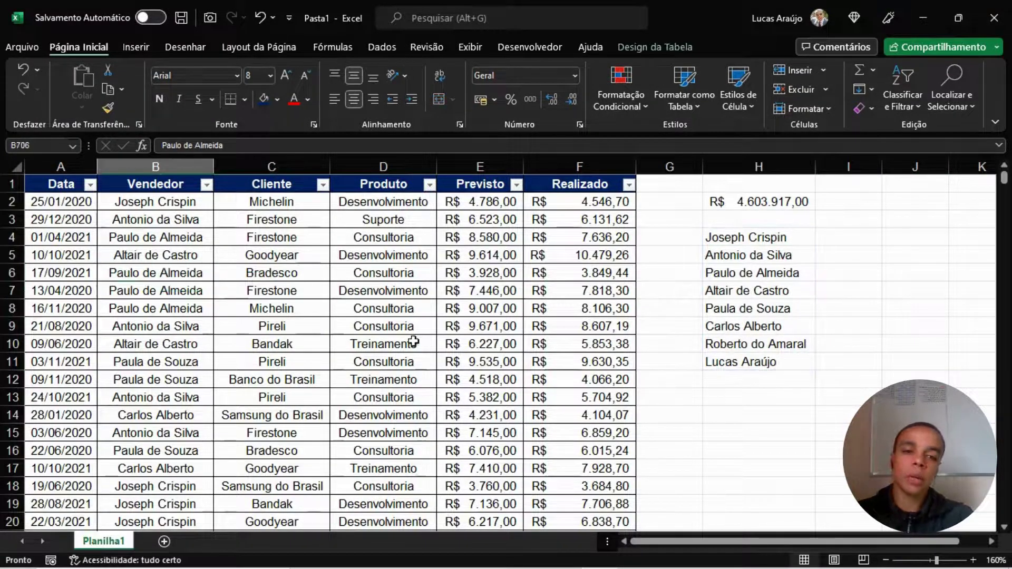
key(ctrl+Down)
key(Down)
drag(1003, 509, 1002, 177)
click(779, 263)
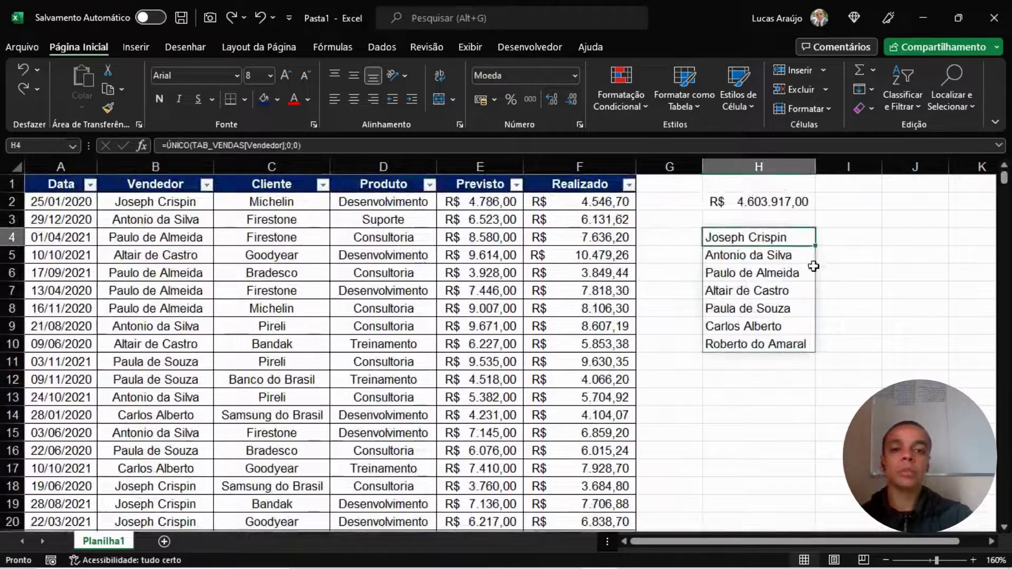
- Start a SOMASE formula in I4 with TAB_VENDAS[Vendedor] as the criteria range
click(839, 241)
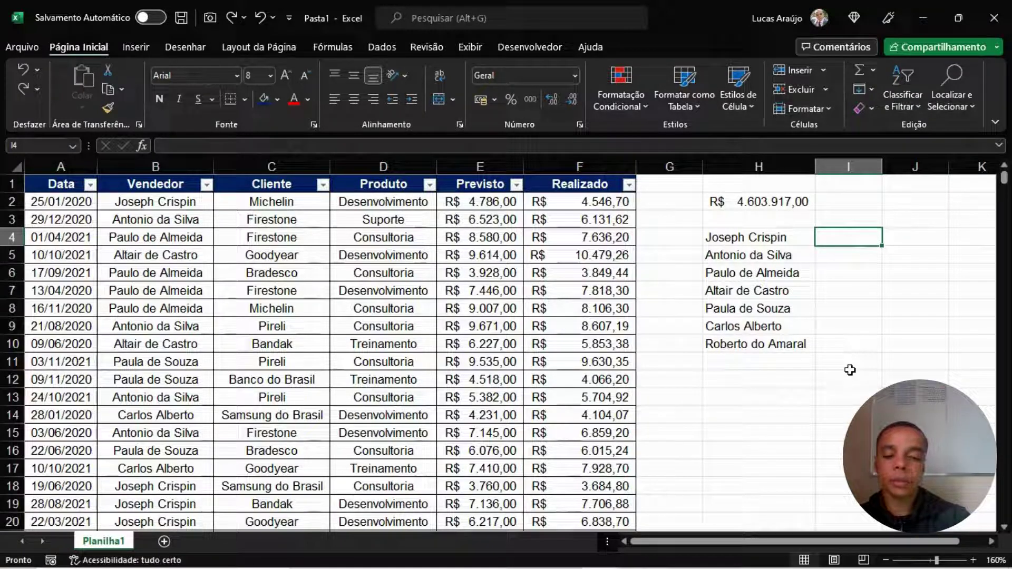
text(=SOMASE()
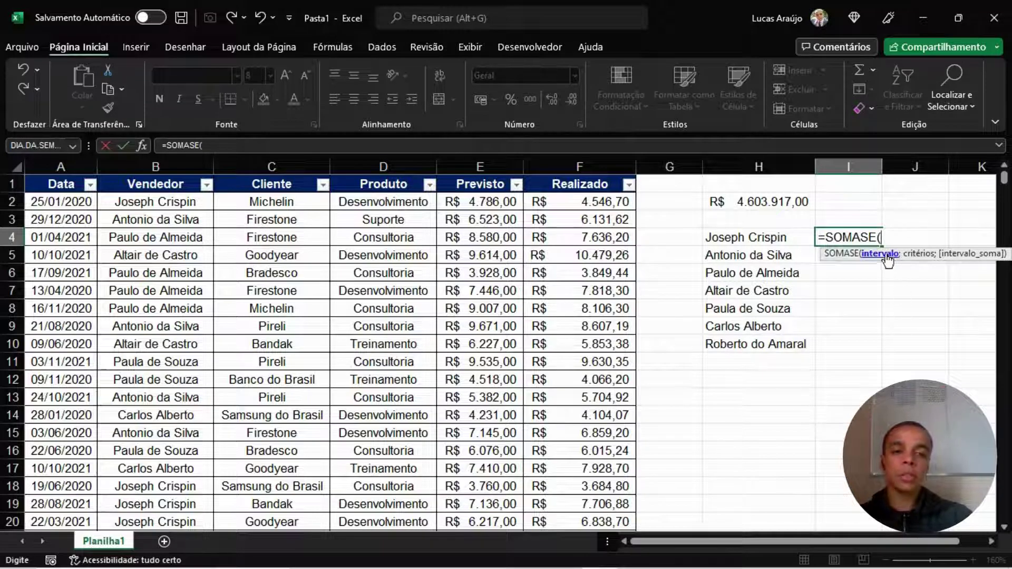
text(TAB_)
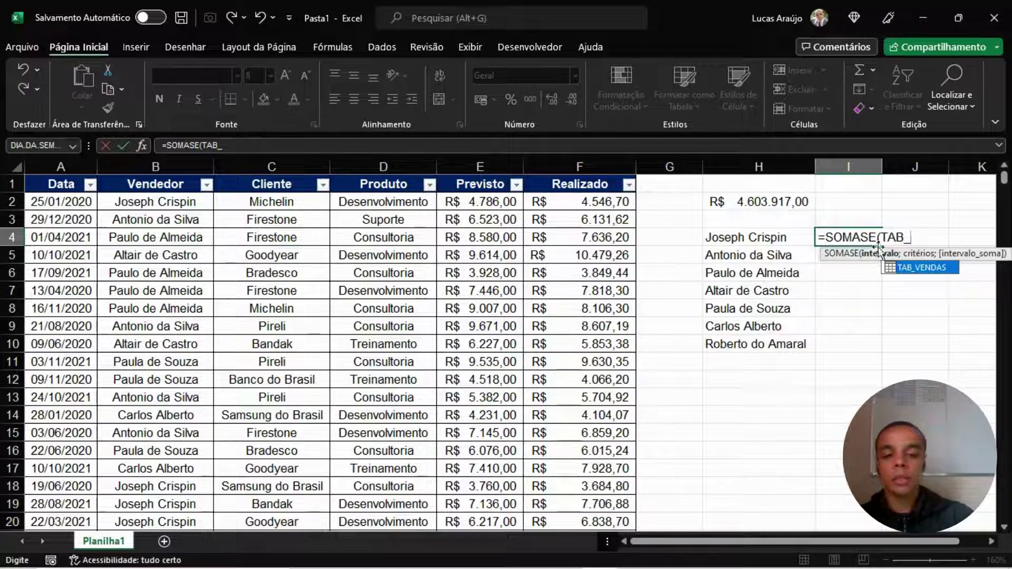
key(Tab)
text([Vend)
key(Tab)
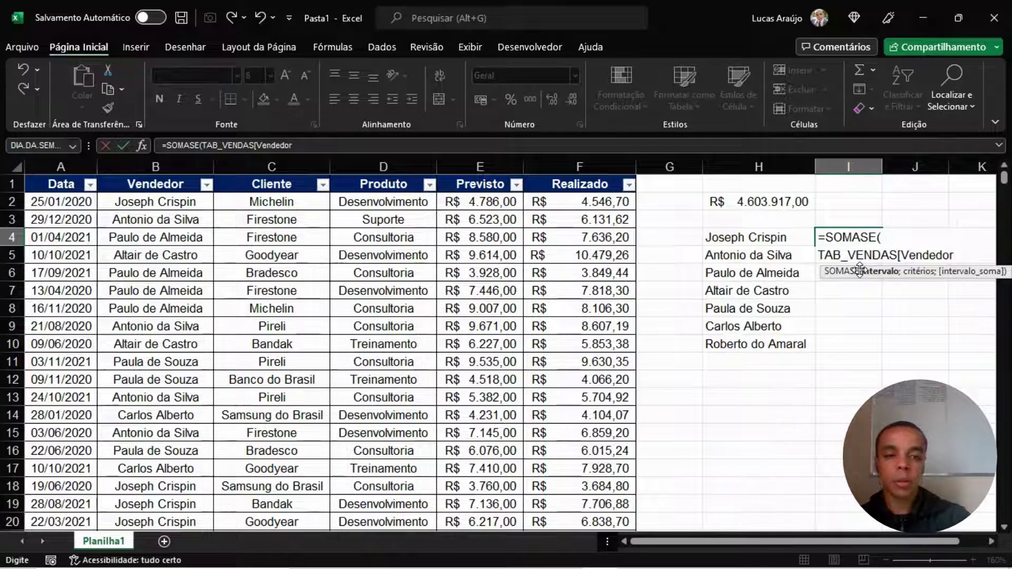
text(])
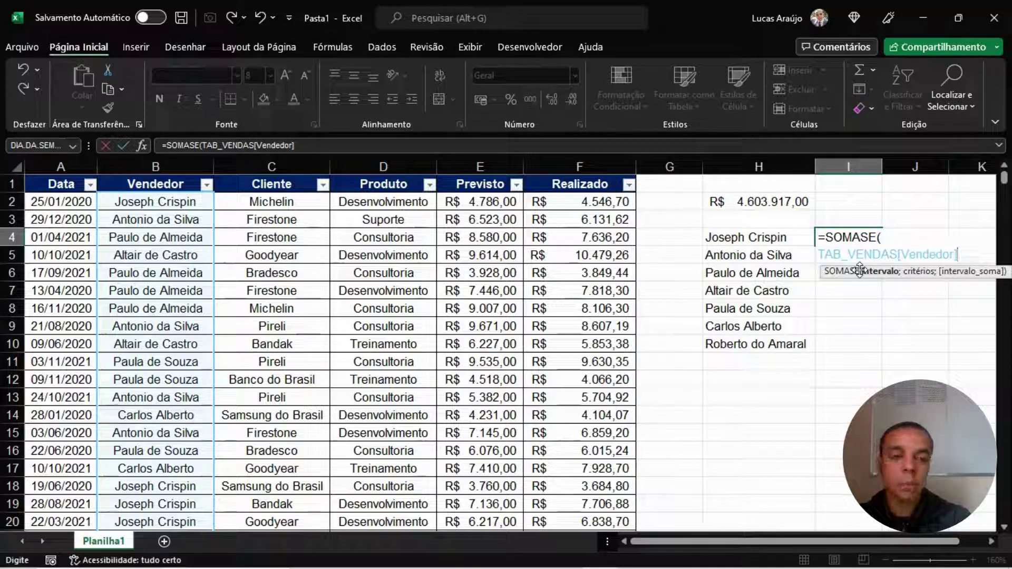
text(;)
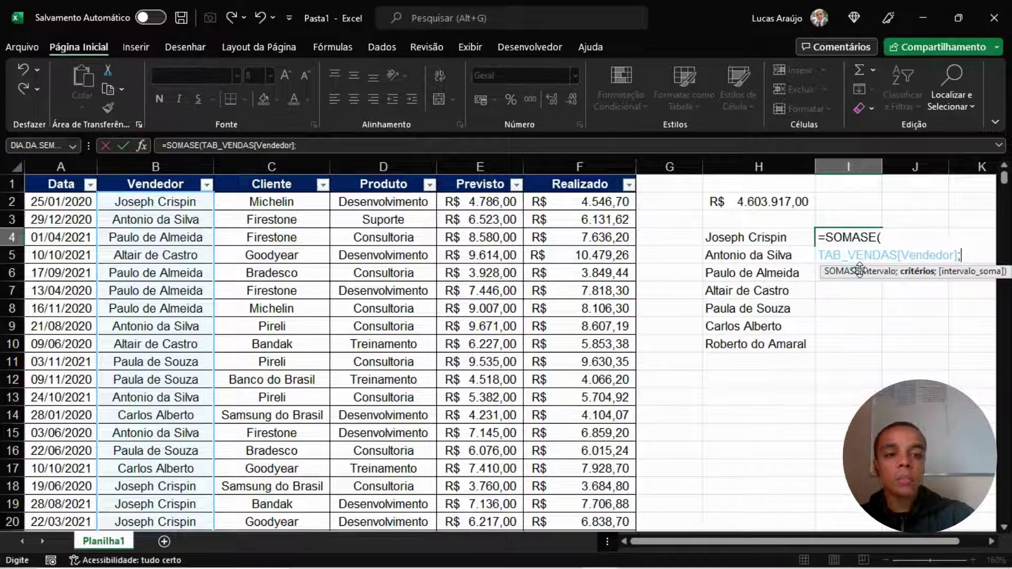
- Complete the SOMASE formula in I4 with H4 as the criterion and TAB_VENDAS[Realizado] as the sum range
click(733, 240)
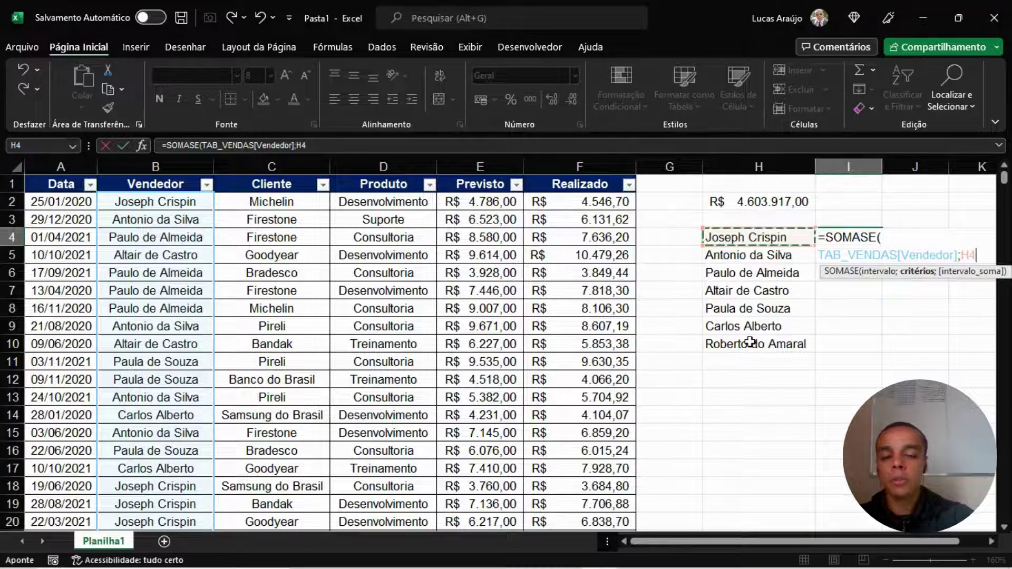
text(;)
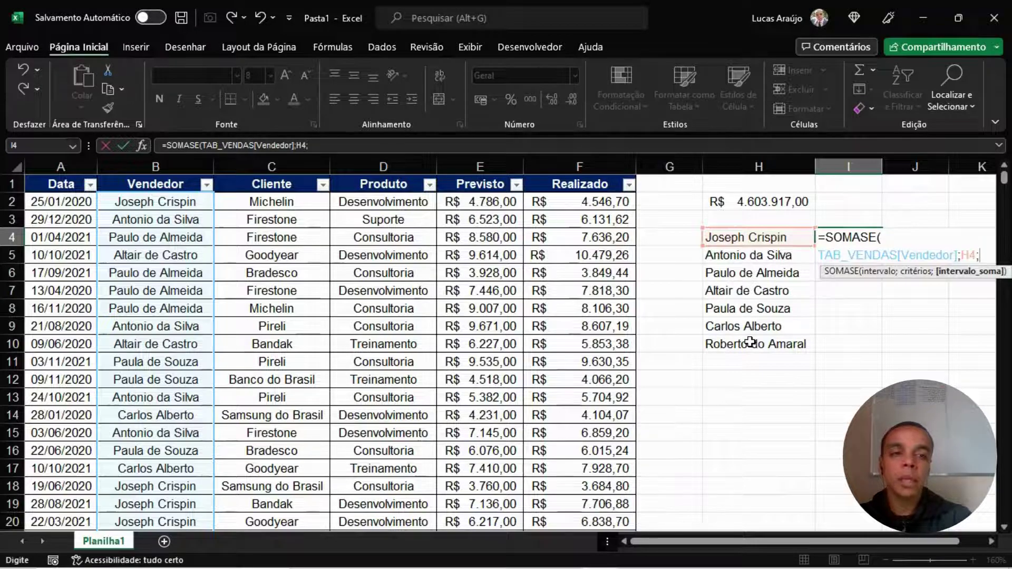
text(TAB_)
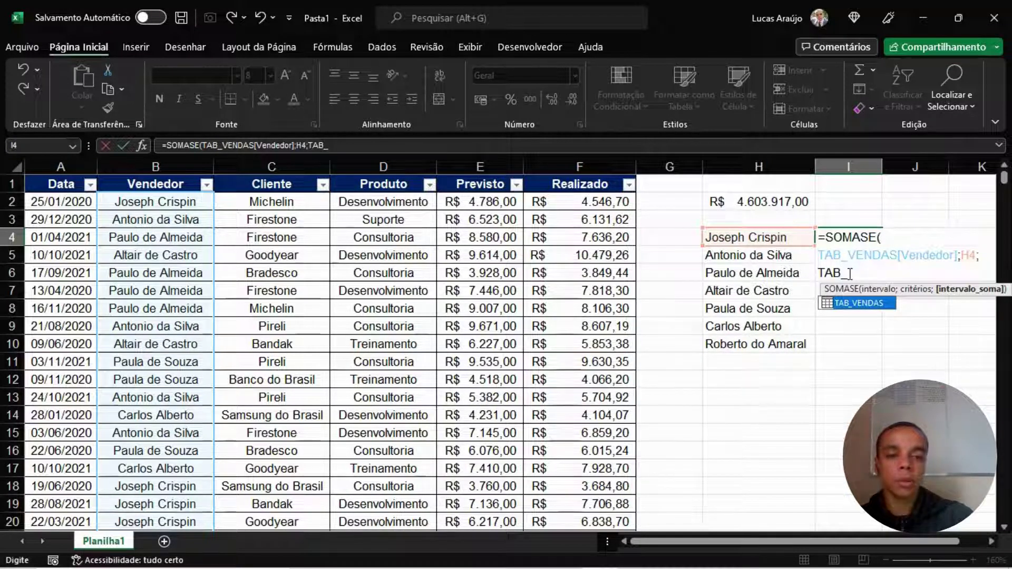
double_click(859, 303)
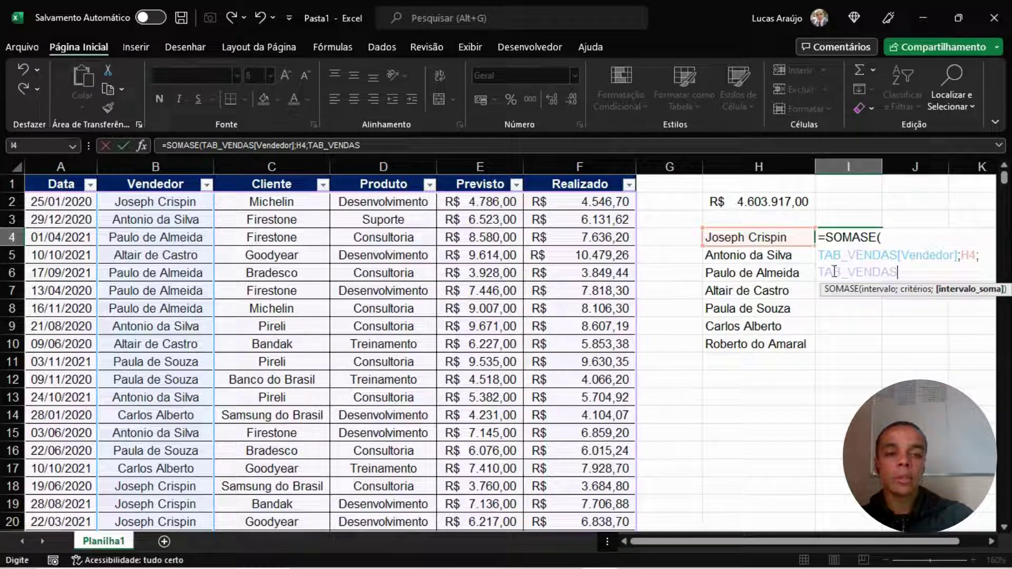
text([Re)
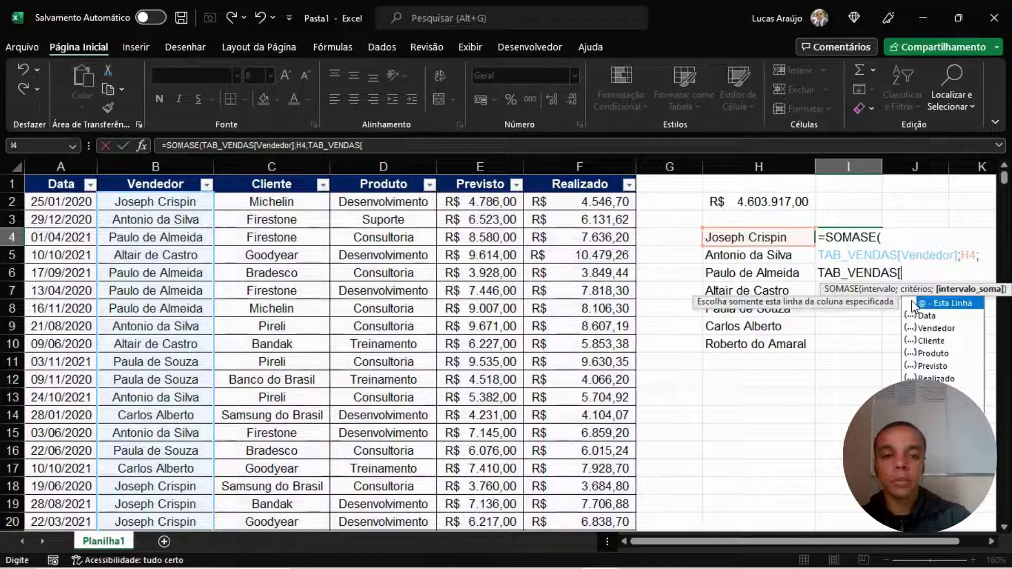
key(Tab)
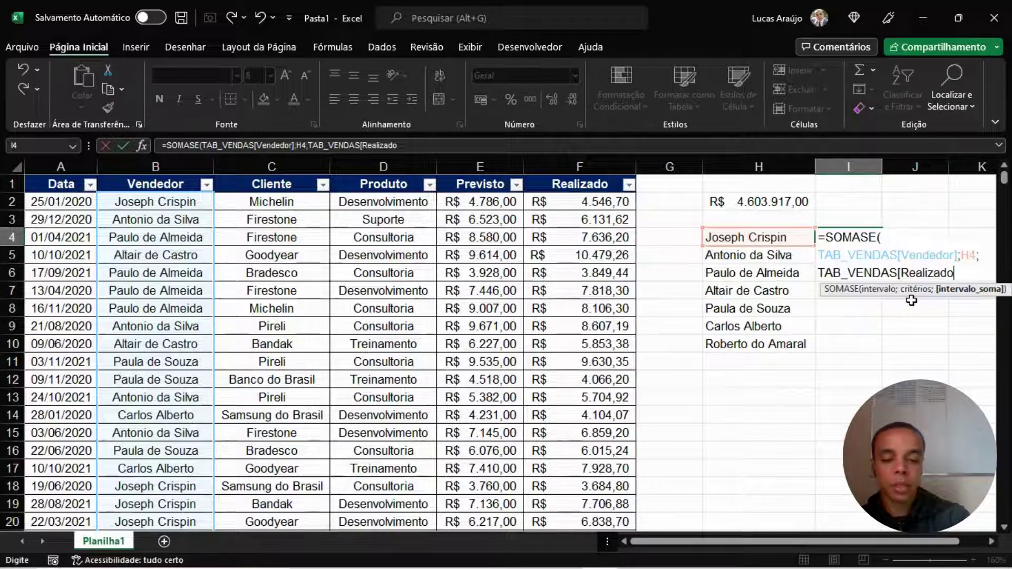
text(]))
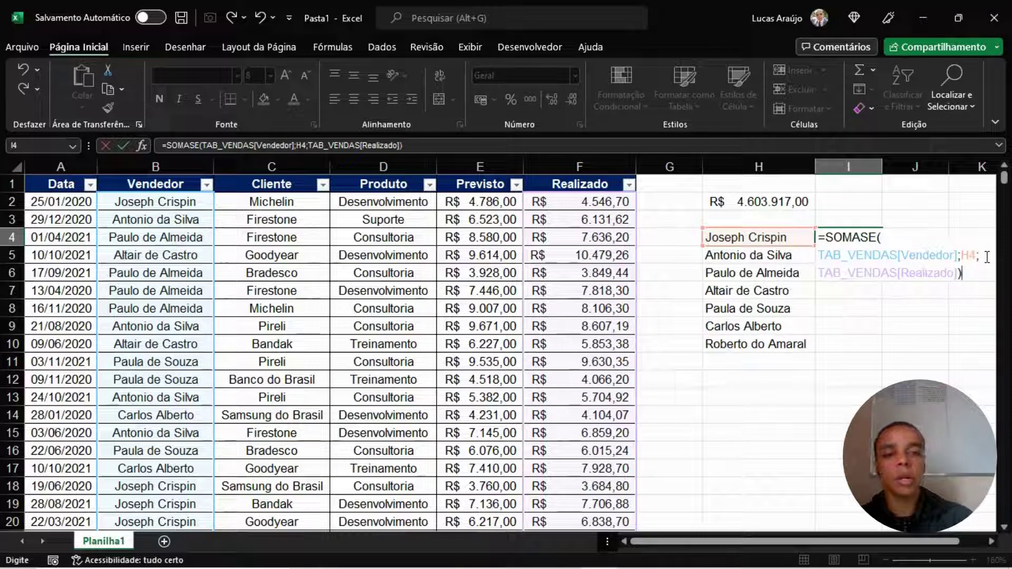
key(Return)
- Format I4 as currency (Moeda) and fill its SOMASE formula down to I10, beside every listed seller
click(841, 239)
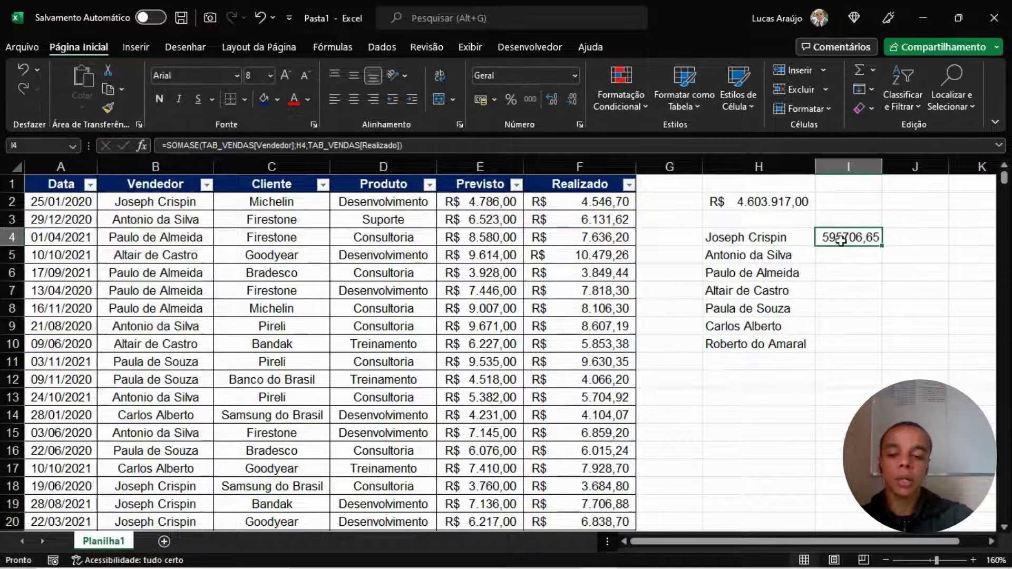
key(ctrl+shift+4)
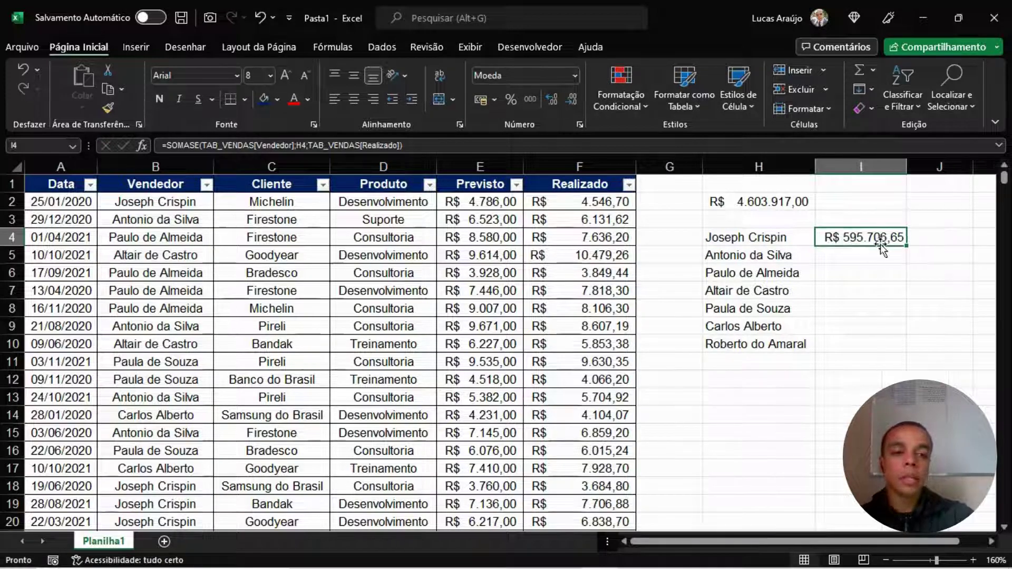
double_click(906, 246)
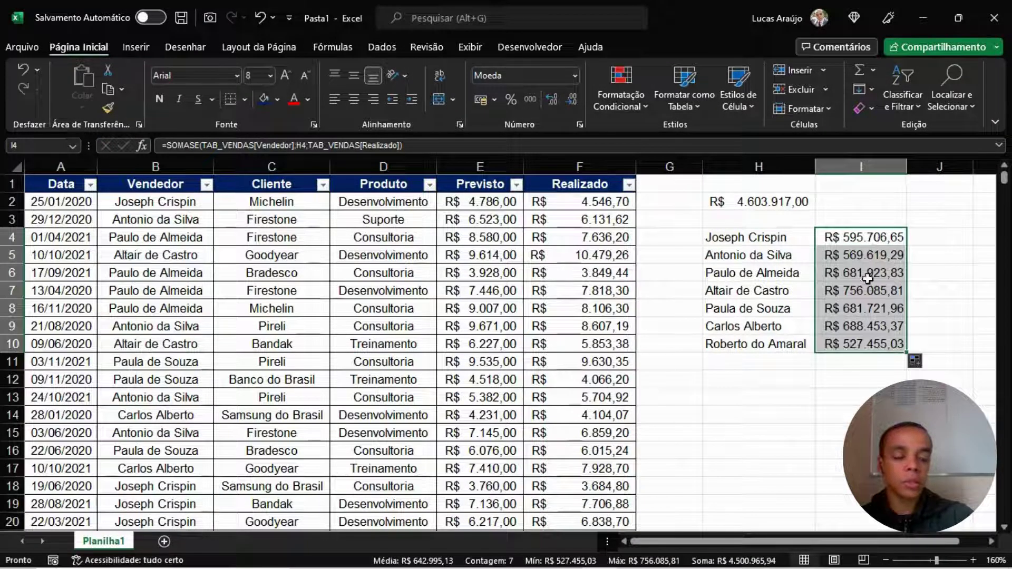
click(850, 393)
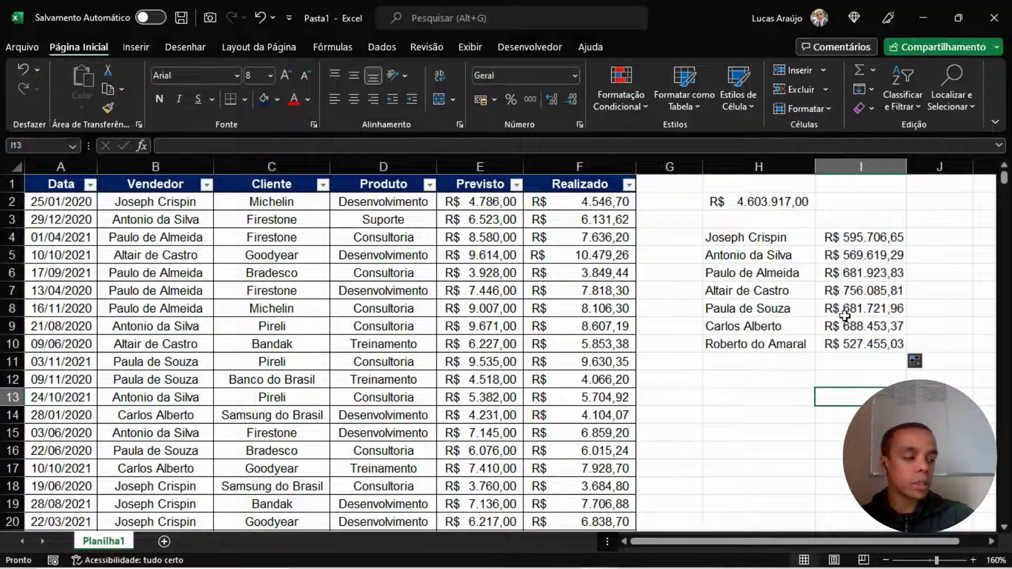
- Examine the SOMASE formulas in I4:I10 alongside the ÚNICO seller list in column H and the empty cells below
click(838, 255)
click(834, 309)
click(801, 292)
click(835, 290)
click(829, 254)
click(846, 291)
click(855, 325)
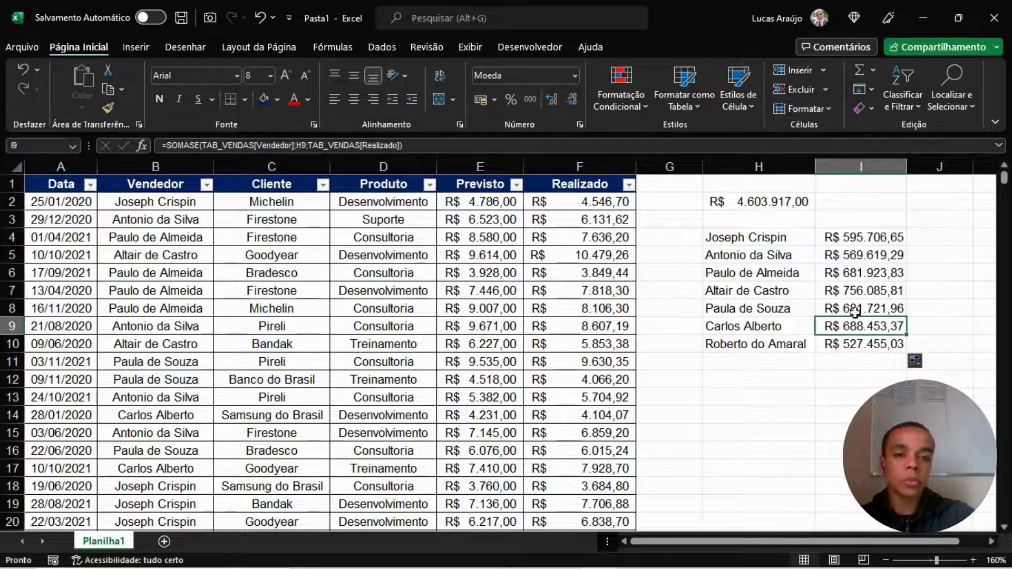
click(853, 273)
click(853, 261)
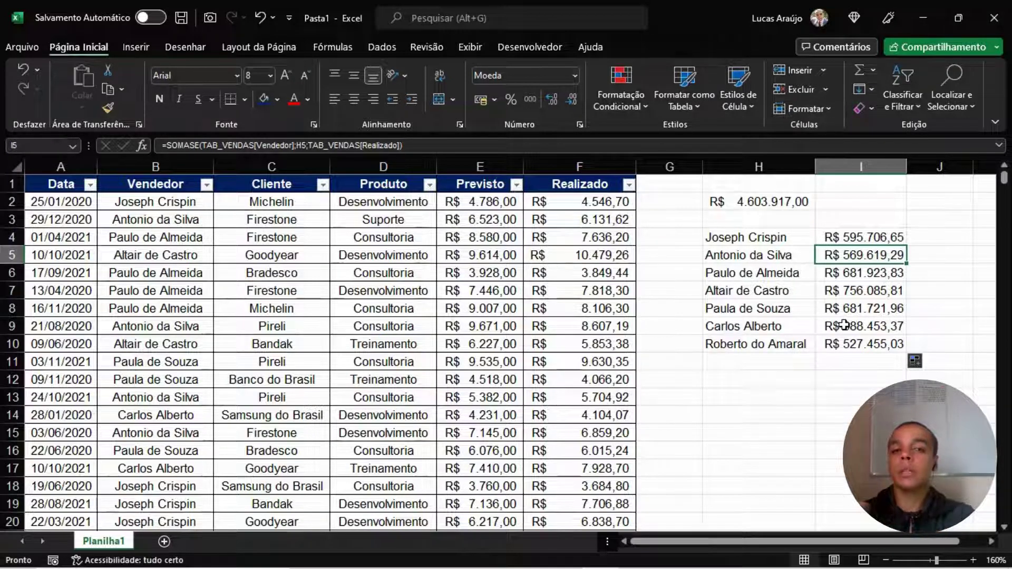
click(721, 343)
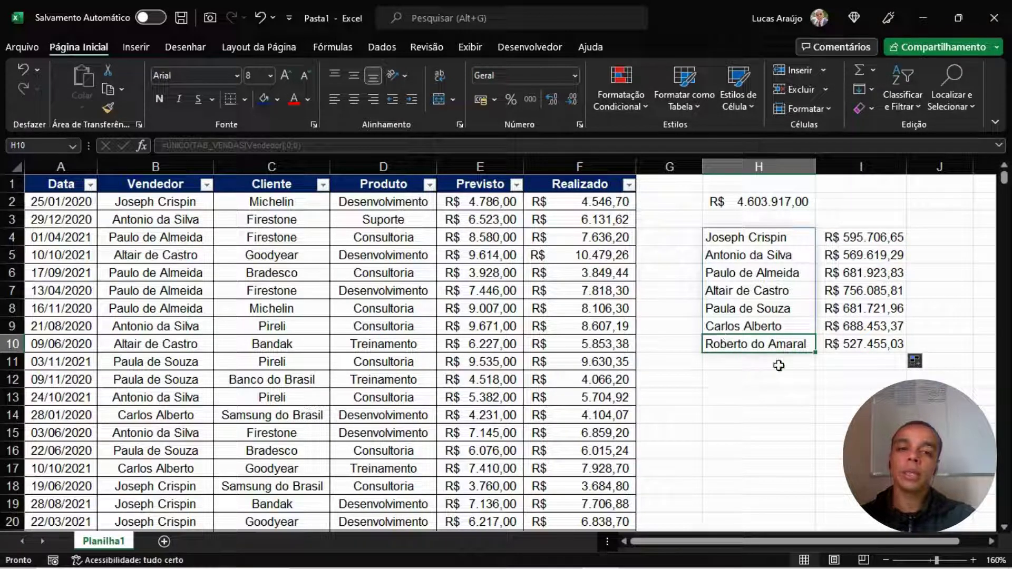
drag(765, 401, 766, 417)
click(872, 434)
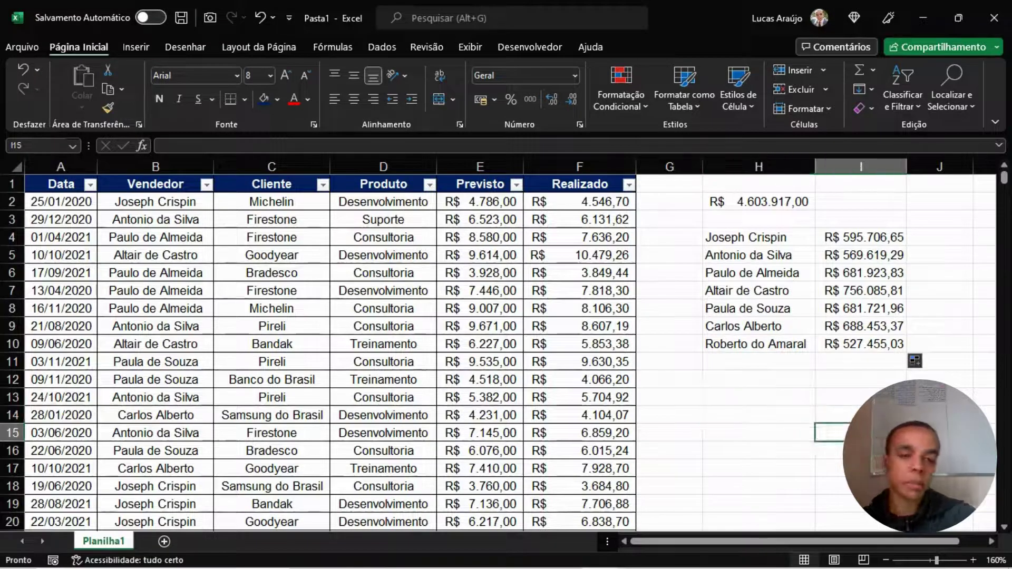
click(886, 395)
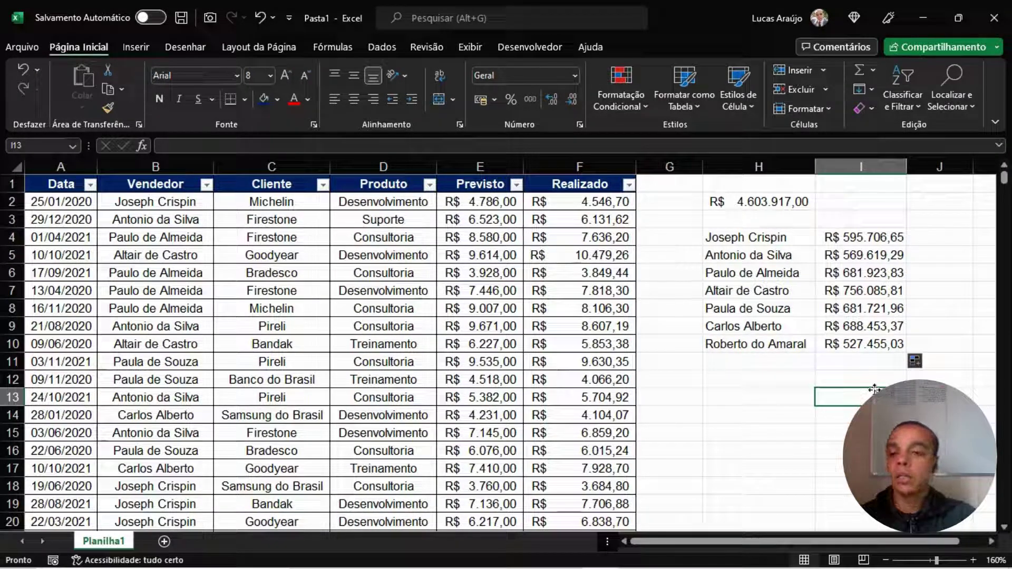
click(873, 292)
click(873, 251)
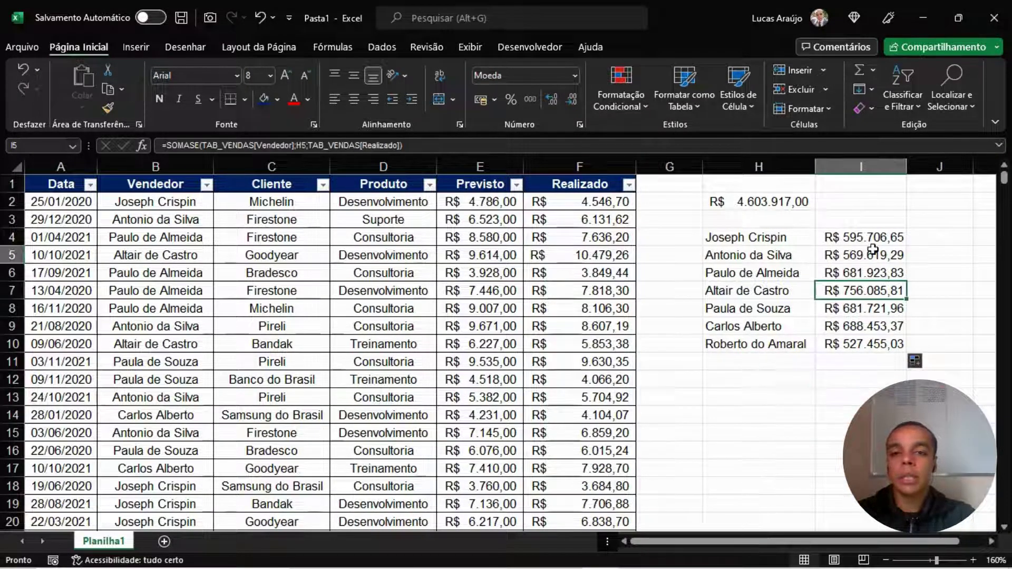